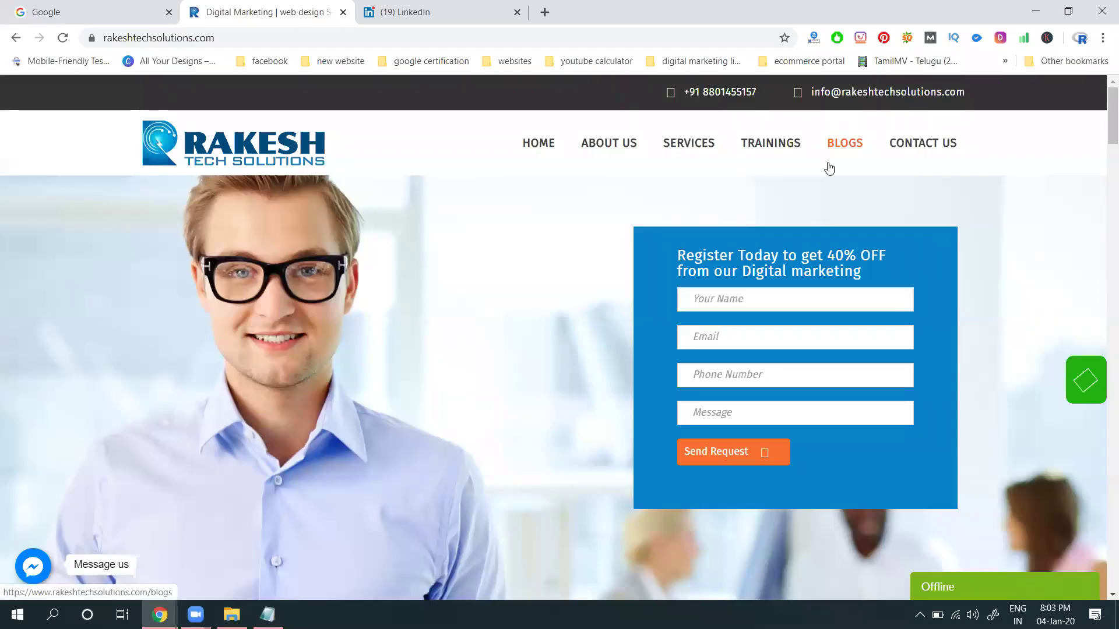
- Scroll the LinkedIn feed to the Hotstar Promoted post, check the Me menu, then return
click(438, 12)
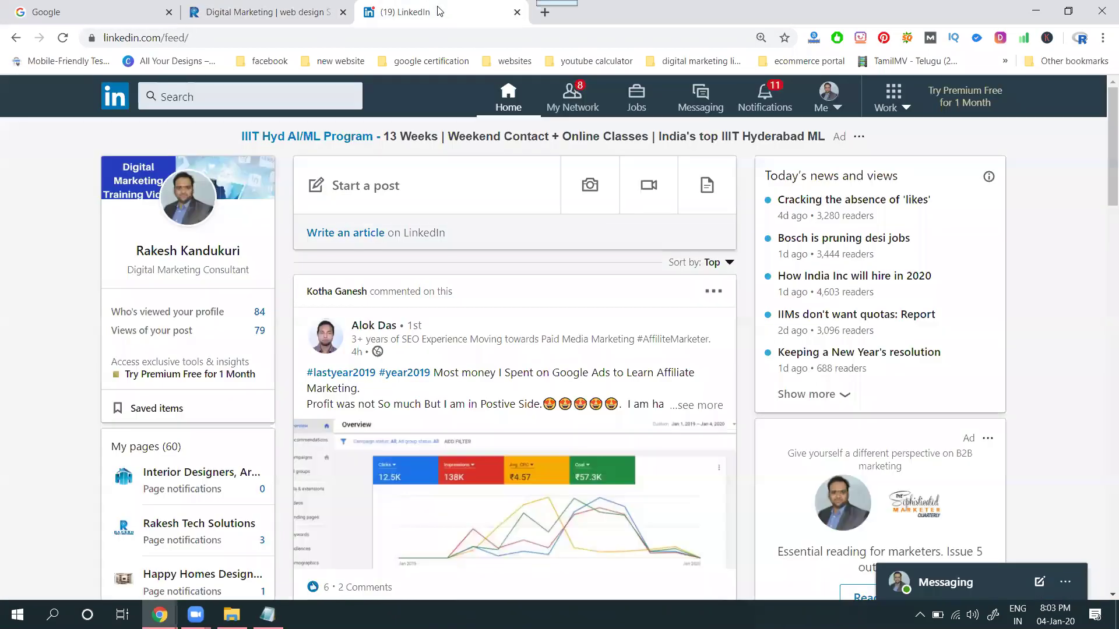
scroll(428, 299, down, 3)
scroll(428, 299, down, 1)
scroll(422, 298, down, 2)
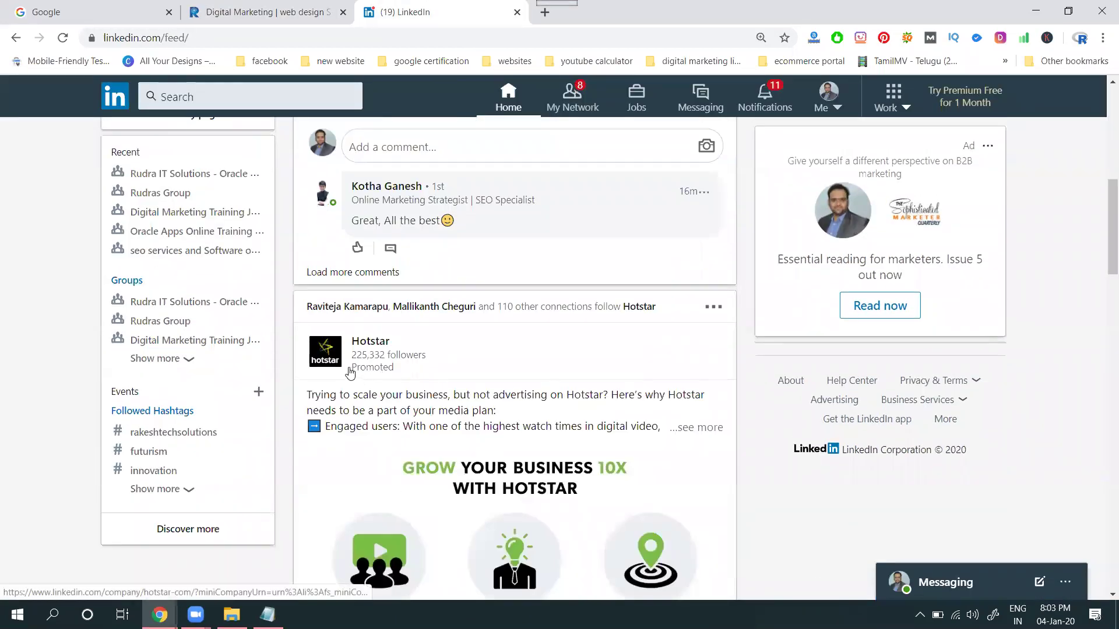
drag(349, 372, 358, 368)
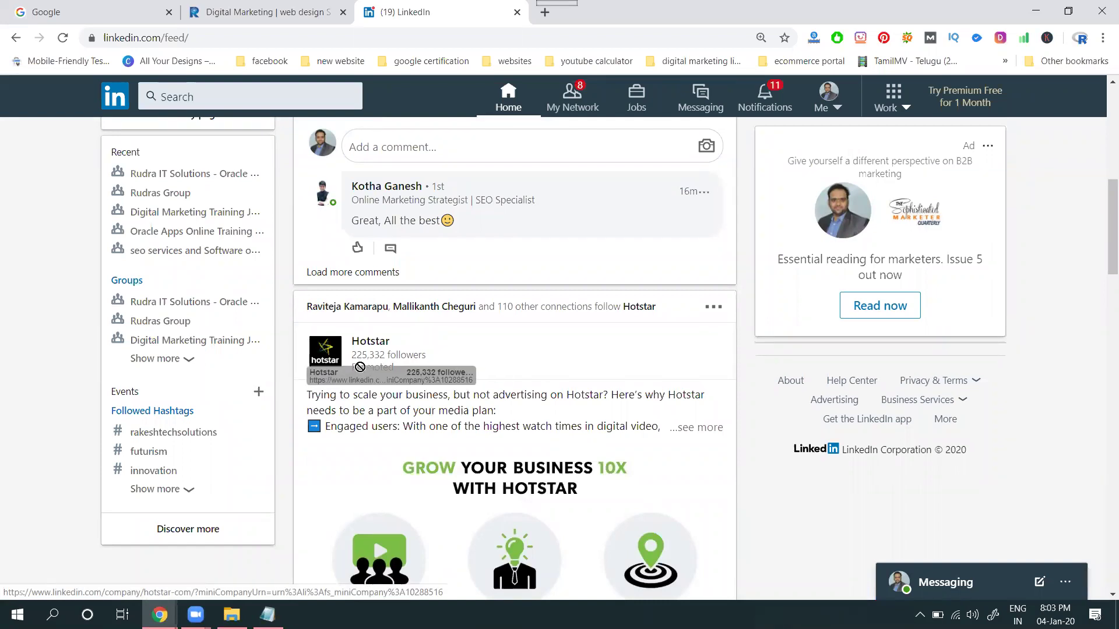
scroll(368, 351, down, 1)
mouse_move(357, 369)
mouse_down()
mouse_move(403, 295)
mouse_move(379, 307)
mouse_up()
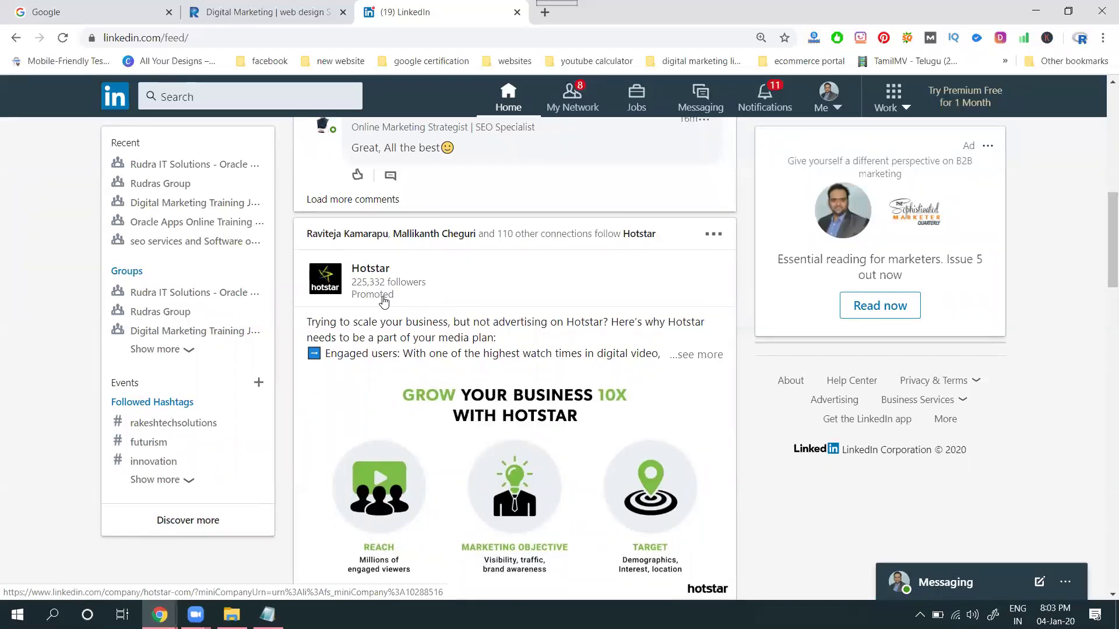
click(826, 101)
scroll(735, 351, down, 2)
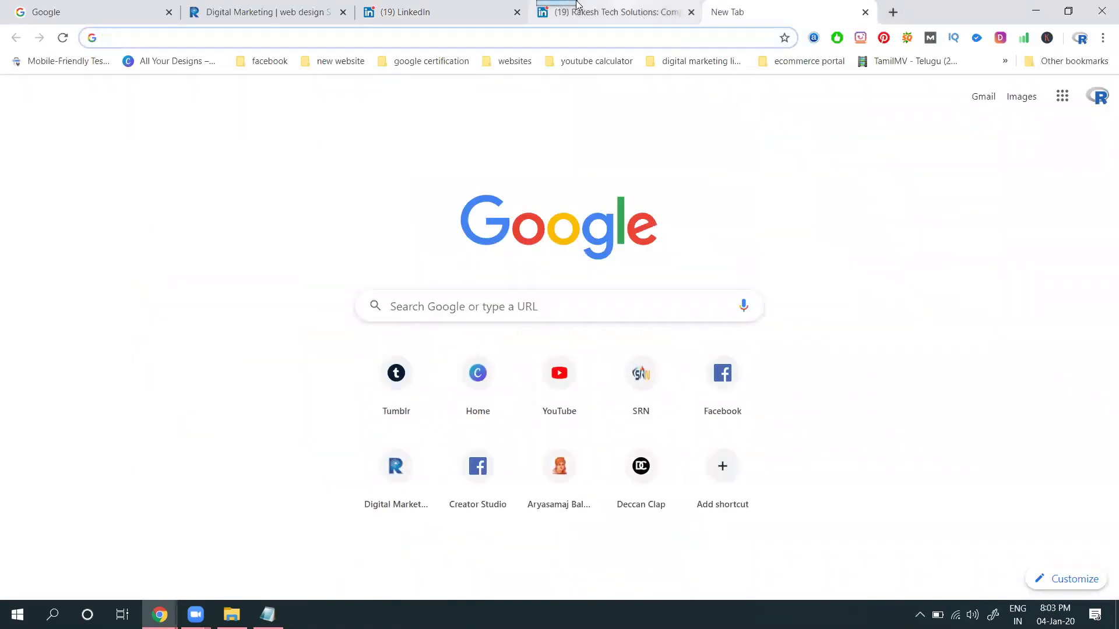
click(398, 13)
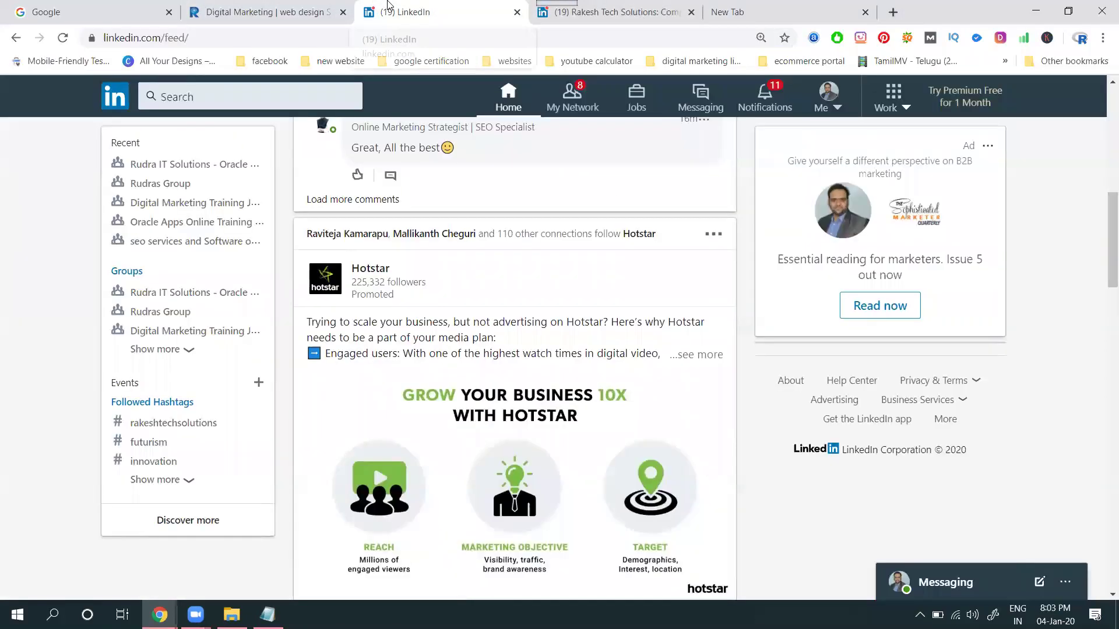
- Create ad account 'rts 2020' billed in India Rupee (INR), linked to the Rakesh Tech Solutions page
click(903, 107)
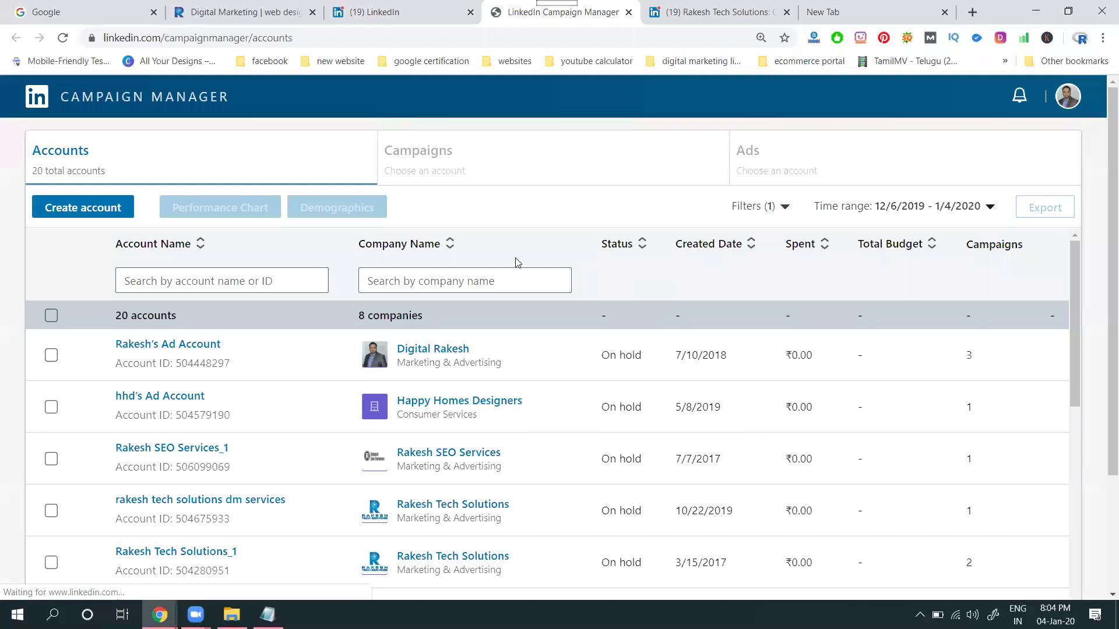
click(79, 210)
click(406, 255)
triple_click(407, 255)
text(e)
text(rts)
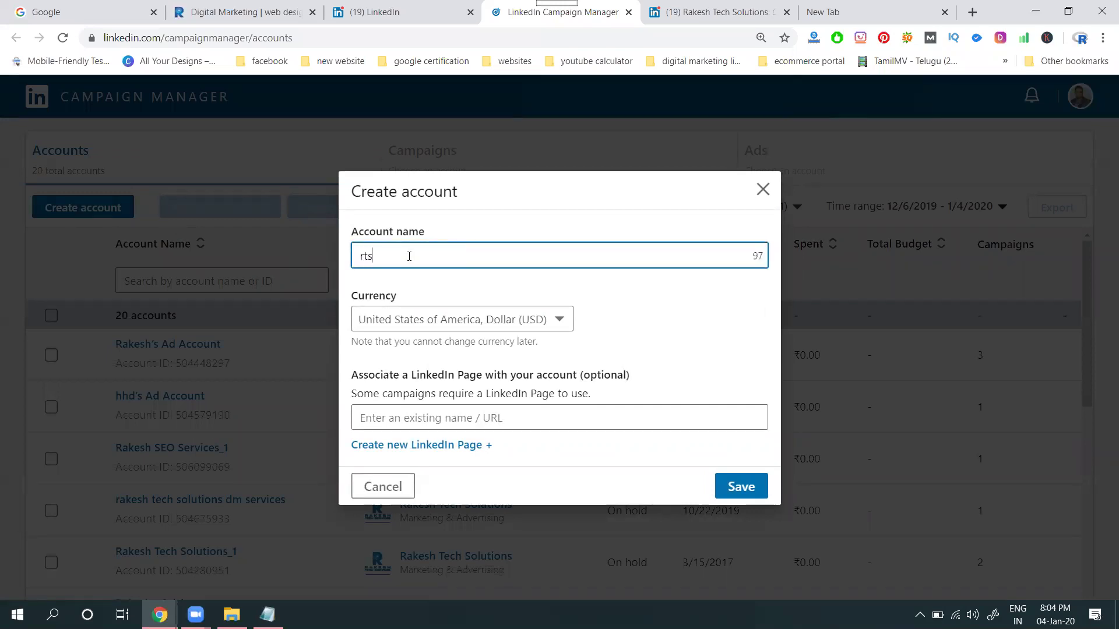
text( 2020)
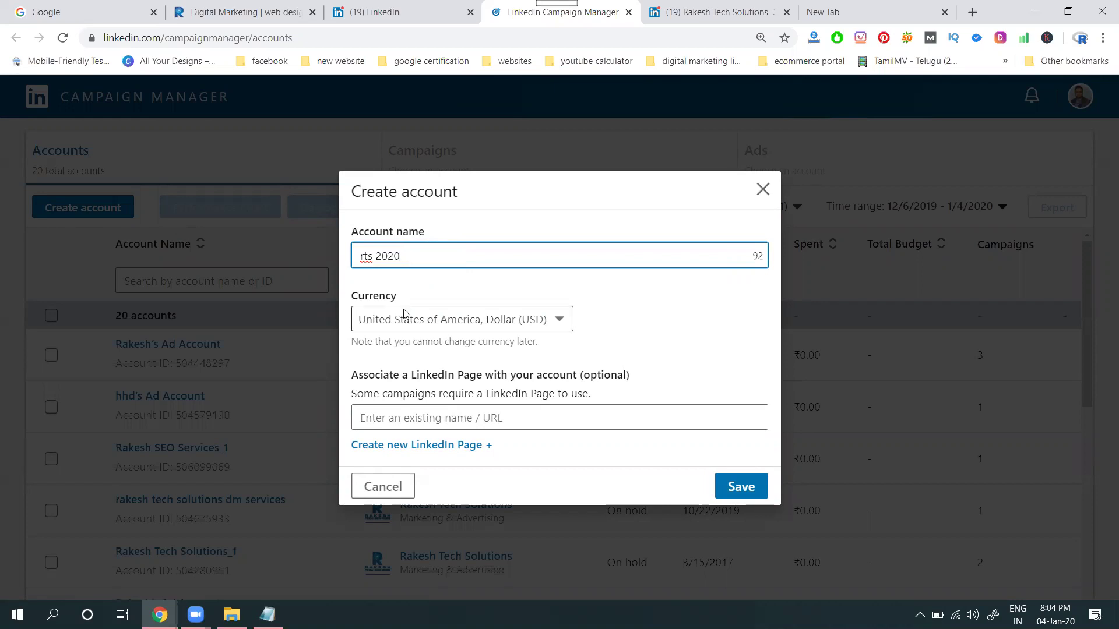
click(404, 319)
key(i)
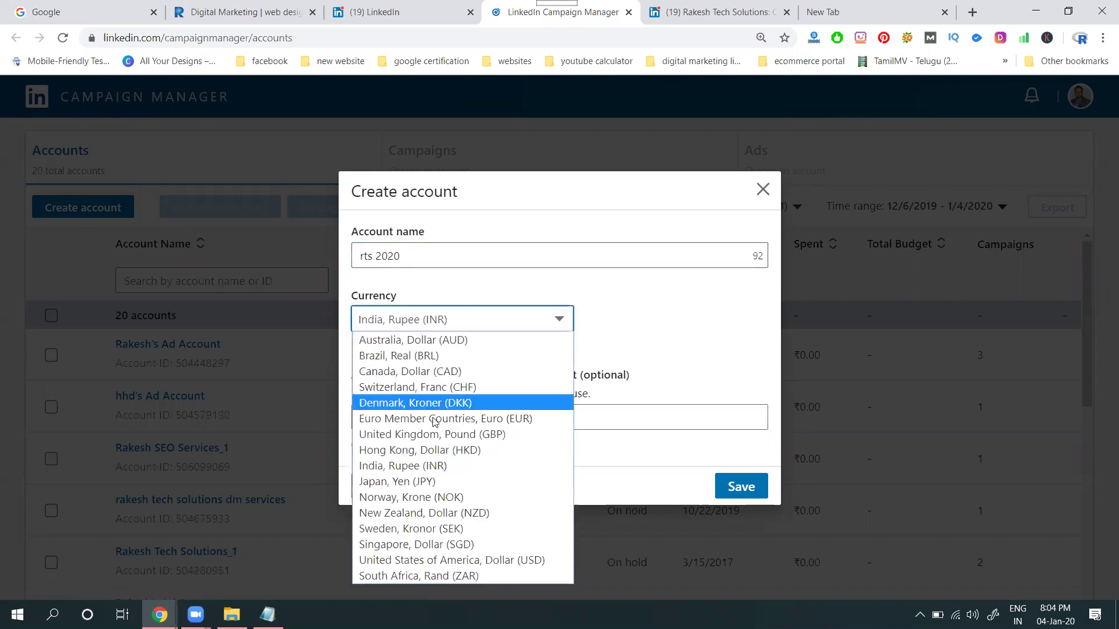
click(433, 469)
click(458, 418)
text(rakesh tech solutions)
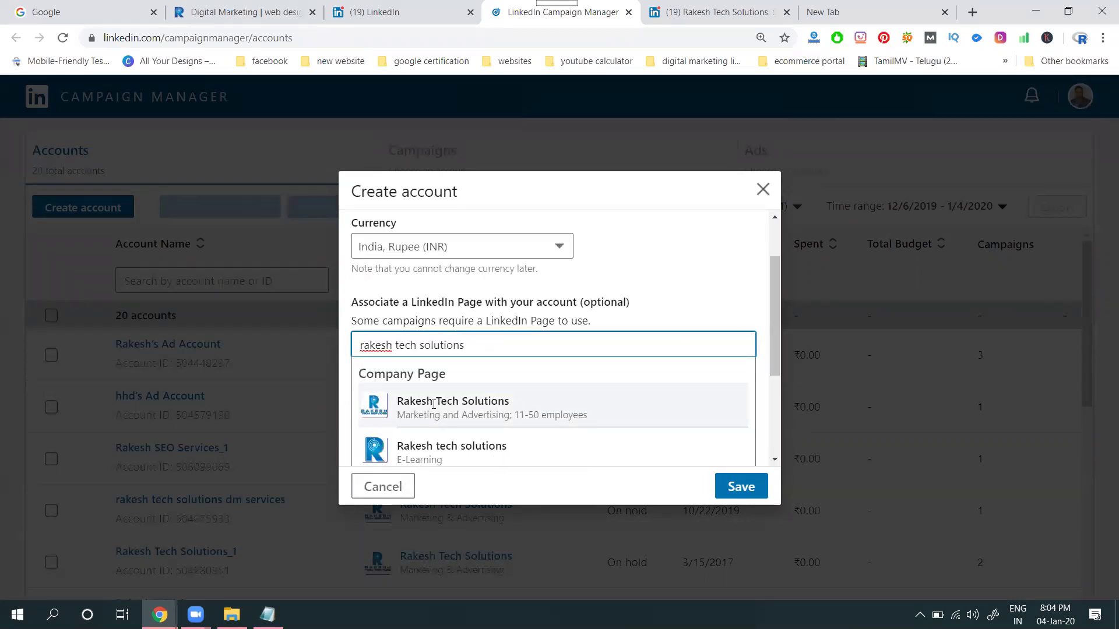
click(434, 409)
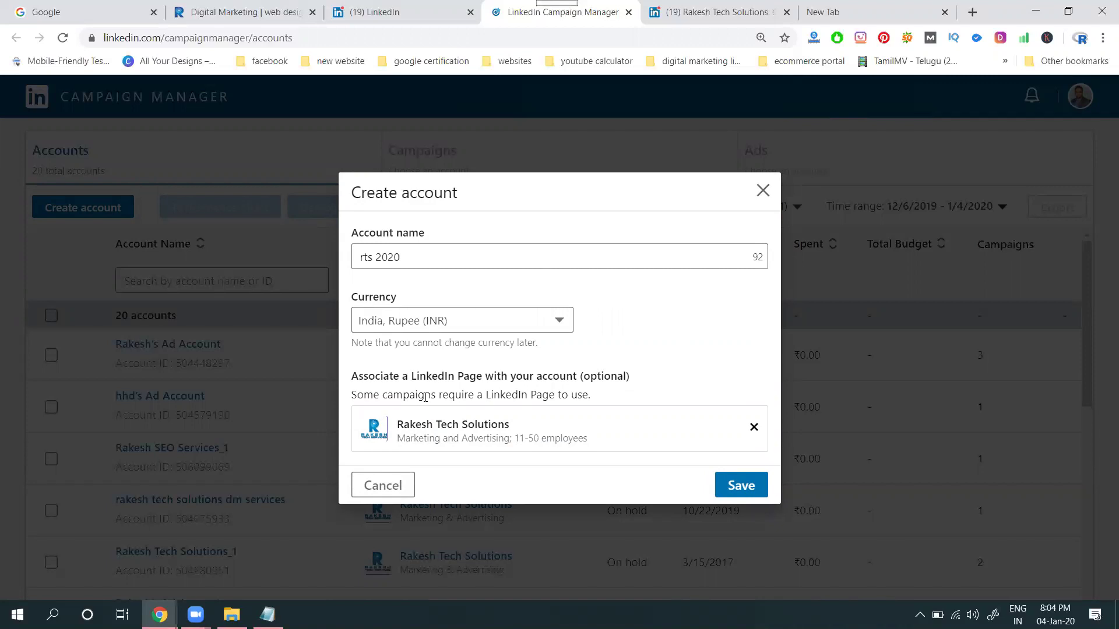
click(738, 487)
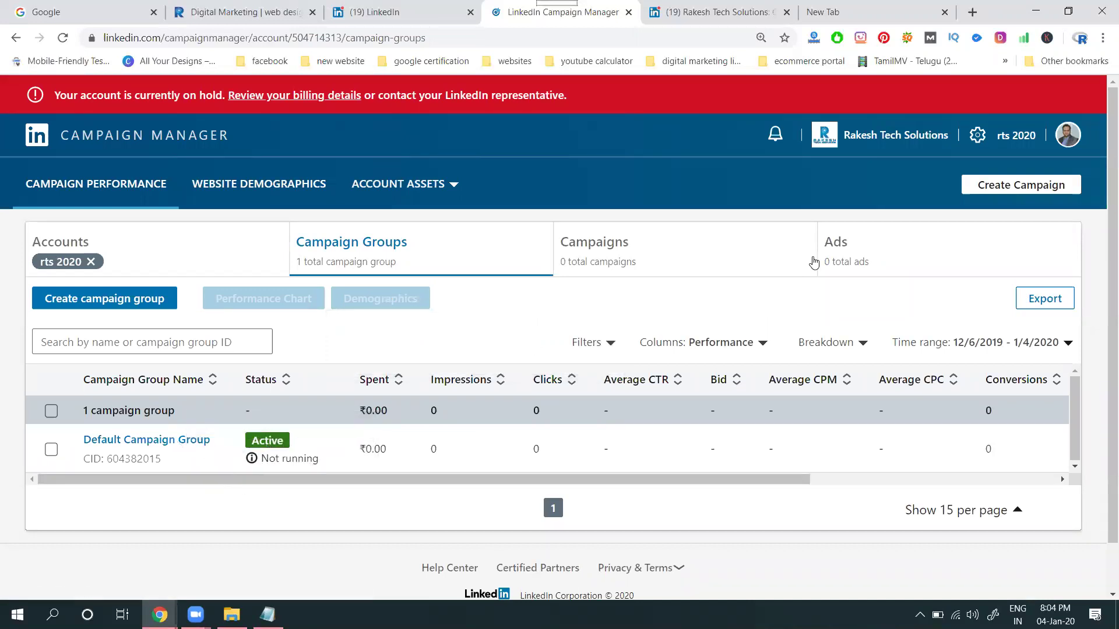
- Start a new campaign and dismiss the campaign creation welcome tip
click(1007, 194)
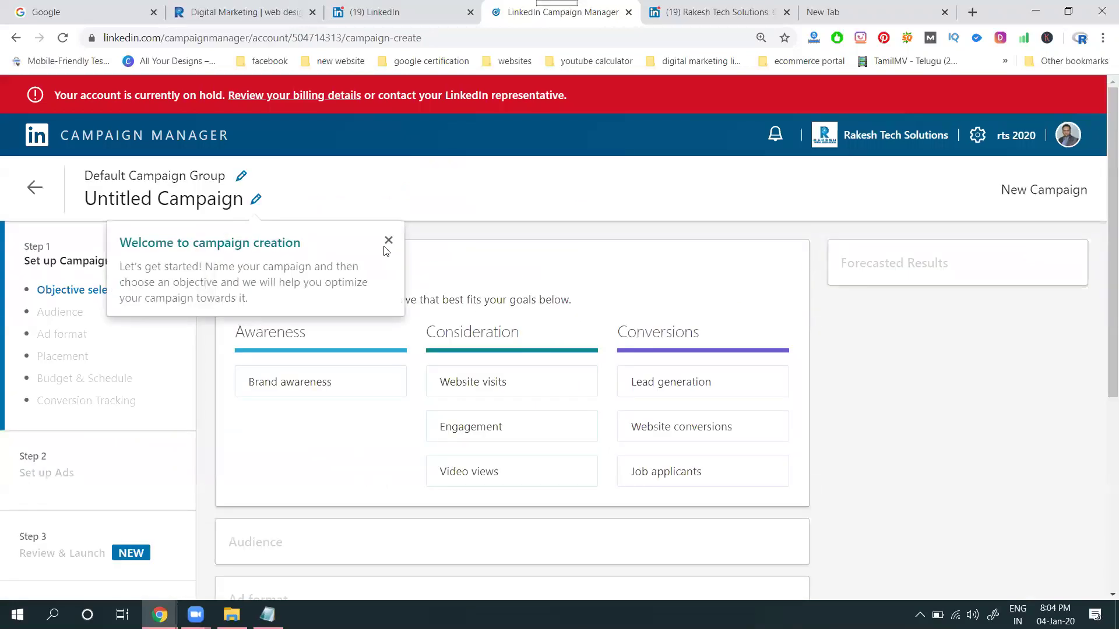
click(388, 242)
mouse_move(321, 382)
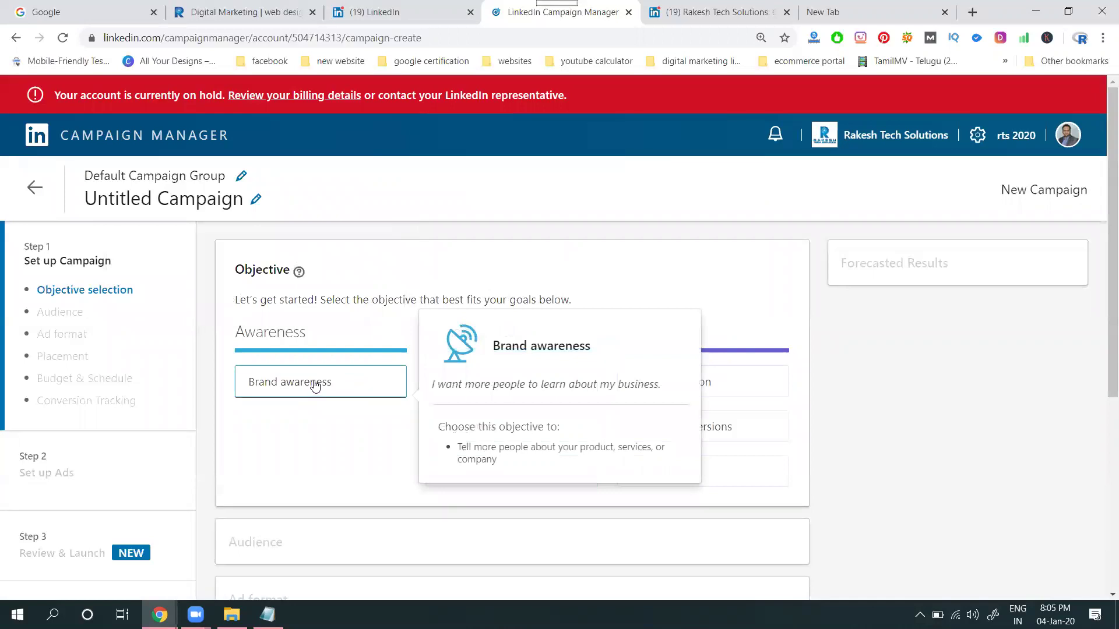
scroll(337, 417, down, 1)
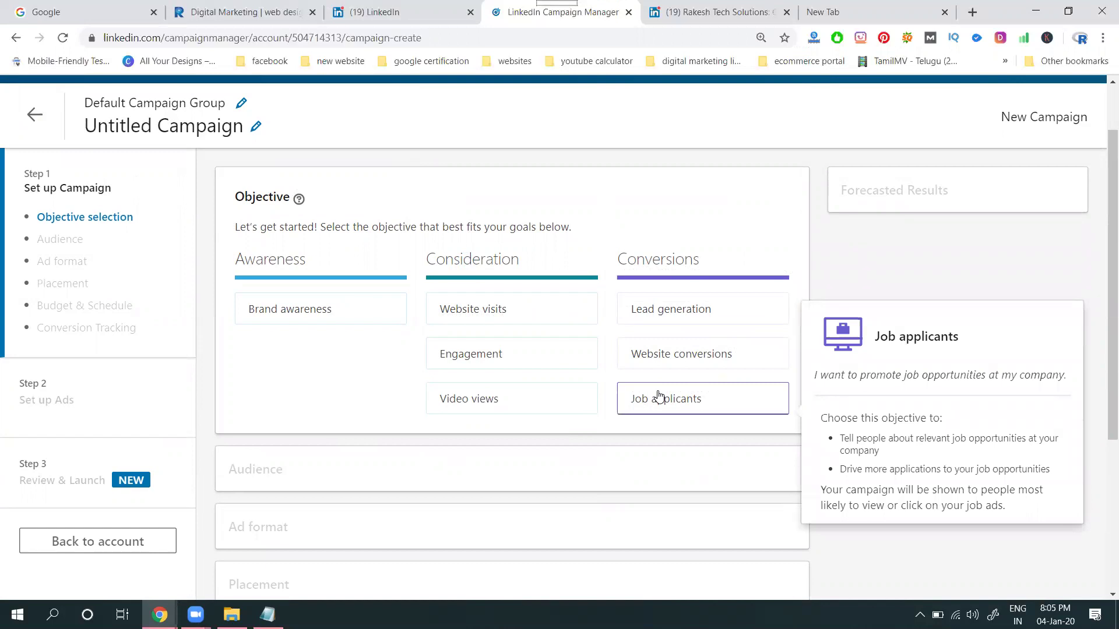
- Choose the Brand awareness objective and target Hyderabad, Telangana, India instead of India
click(325, 307)
scroll(527, 283, down, 2)
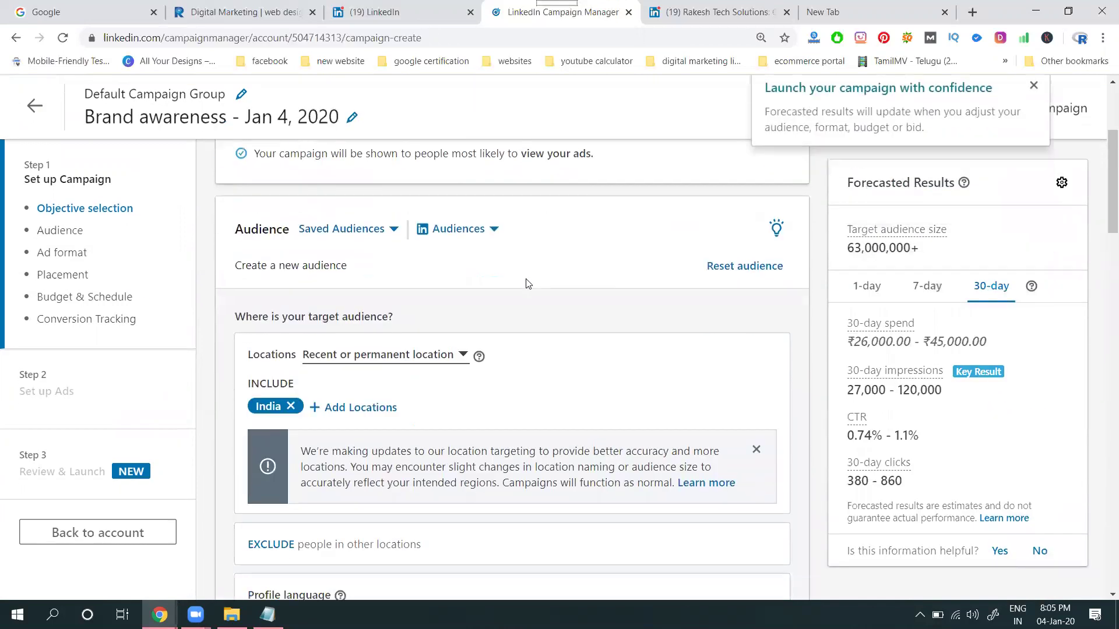
click(290, 407)
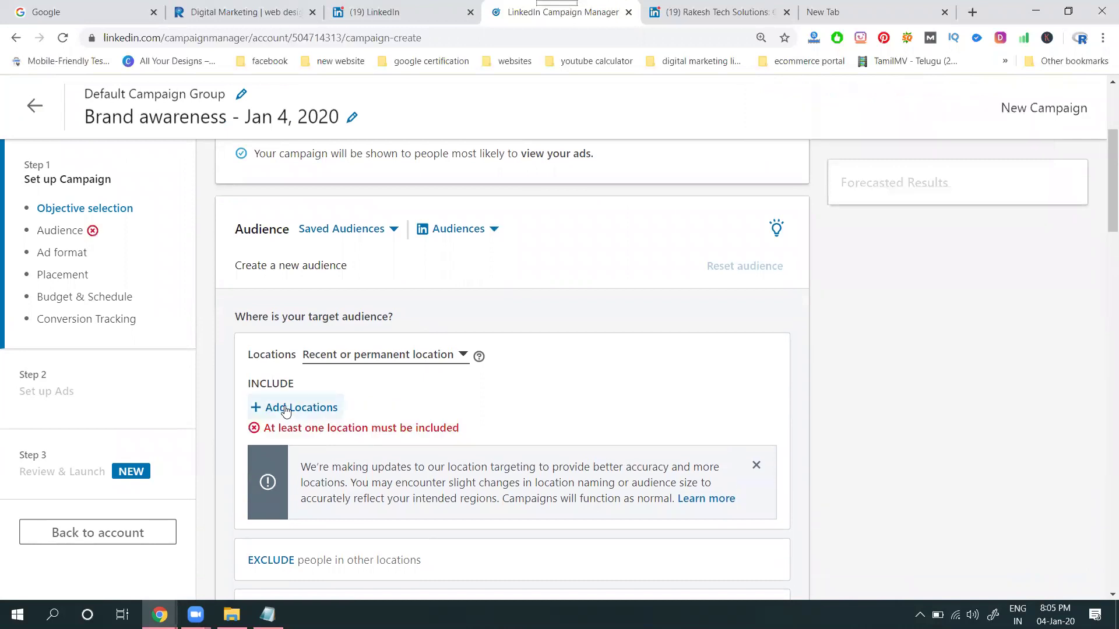
click(296, 408)
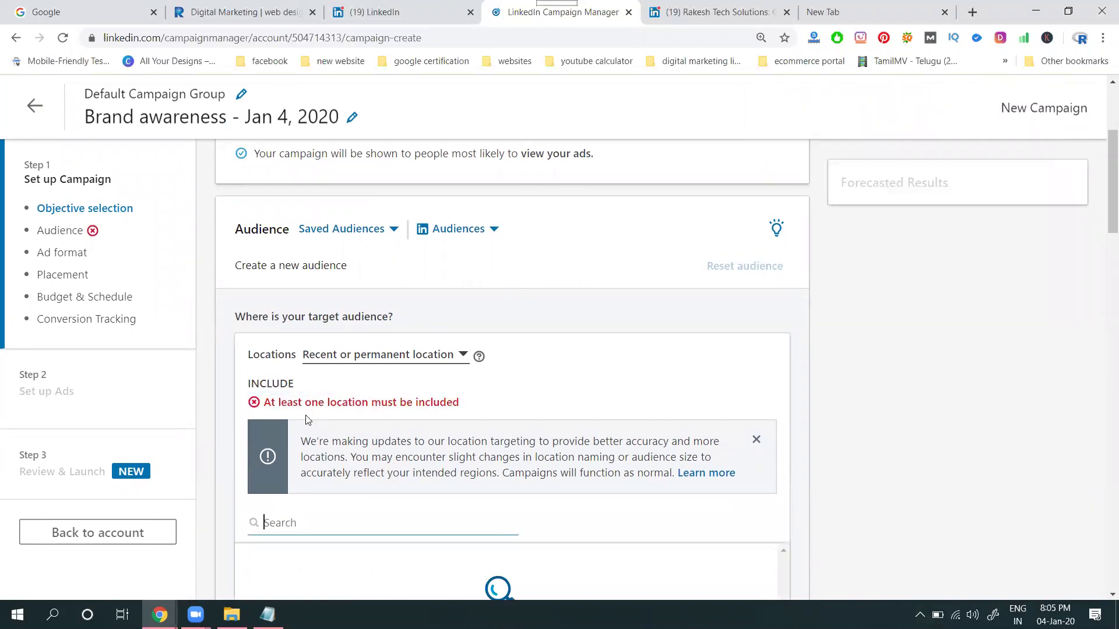
text(hydera)
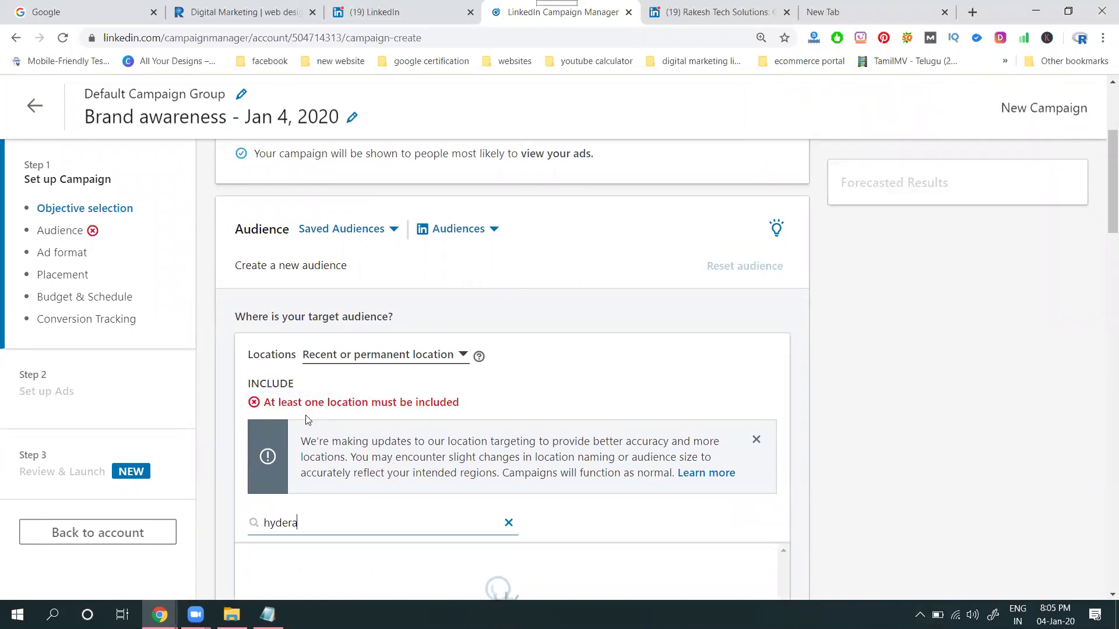
text(bad)
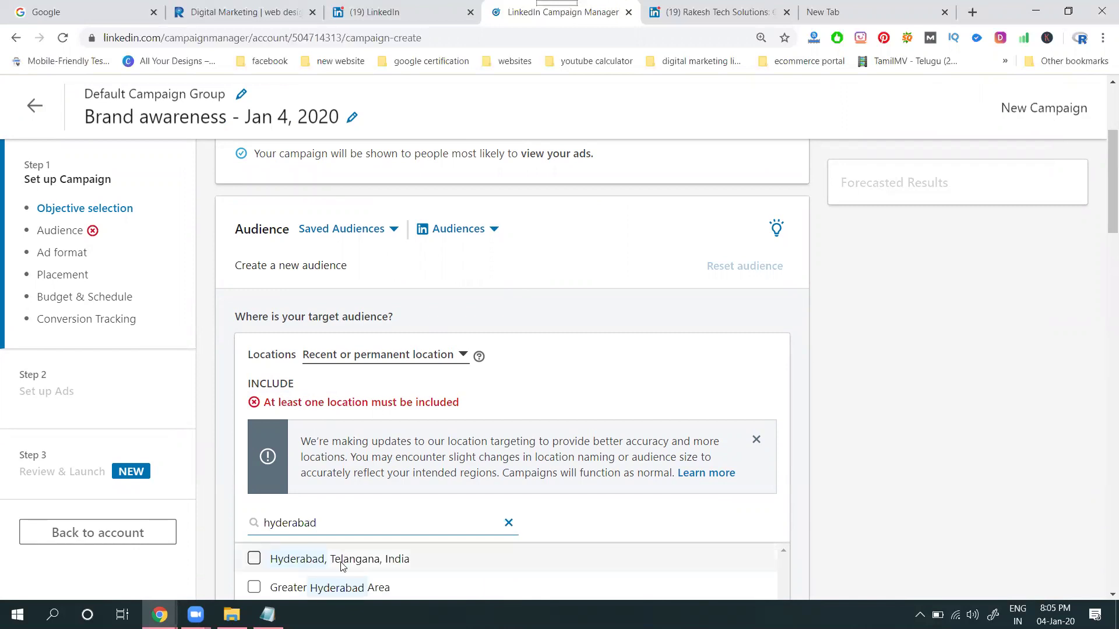
click(342, 562)
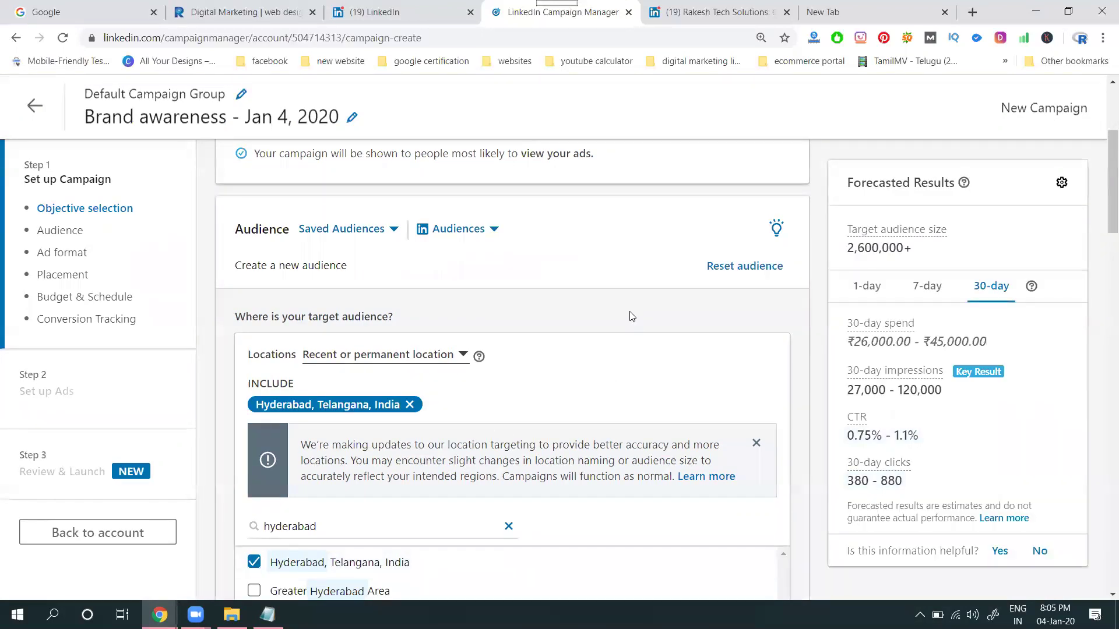
scroll(558, 337, down, 3)
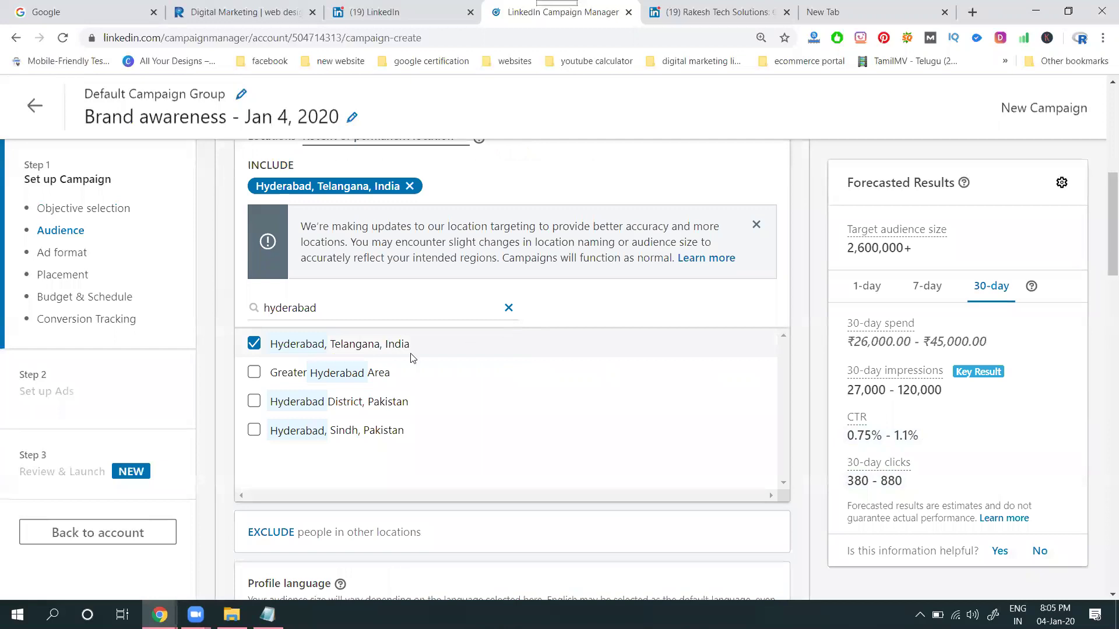
click(509, 309)
scroll(267, 312, down, 1)
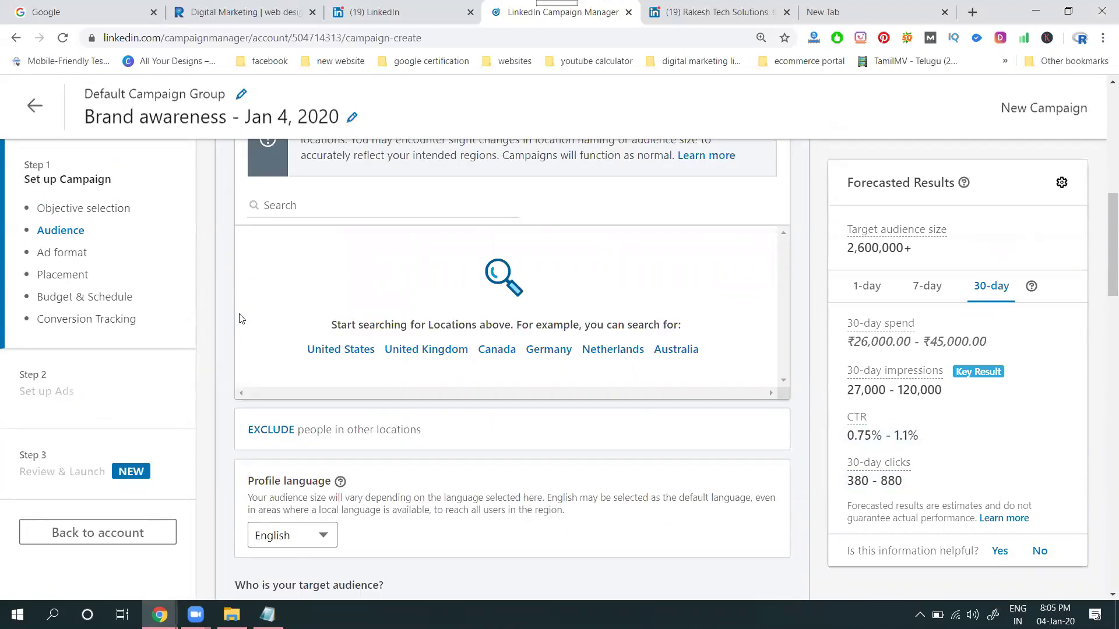
scroll(263, 315, down, 2)
scroll(256, 316, down, 1)
scroll(256, 316, down, 2)
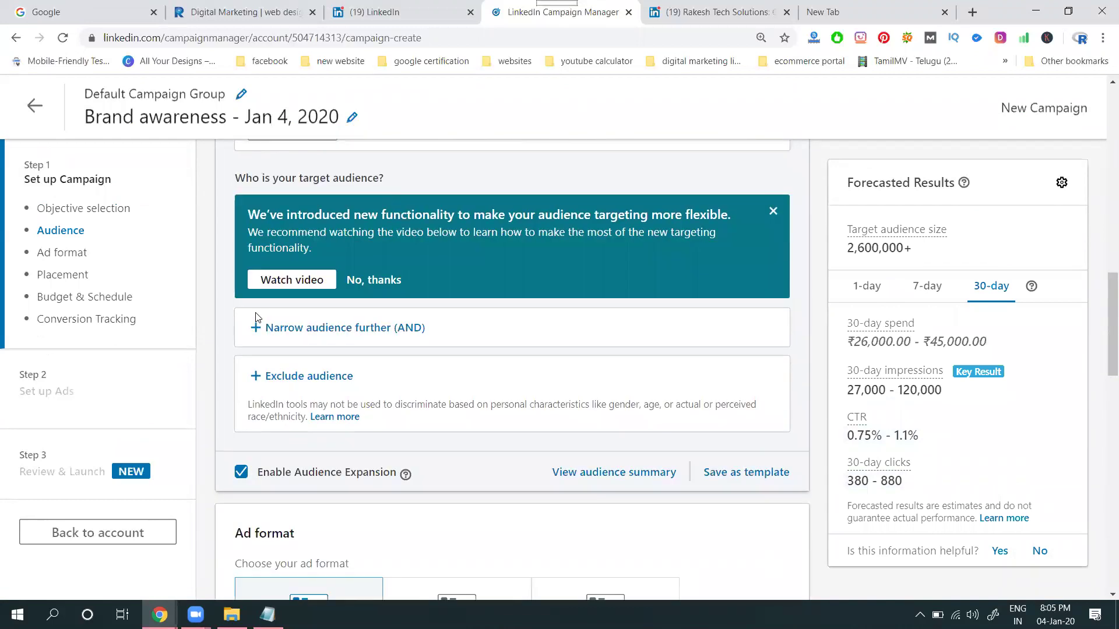
scroll(321, 323, up, 1)
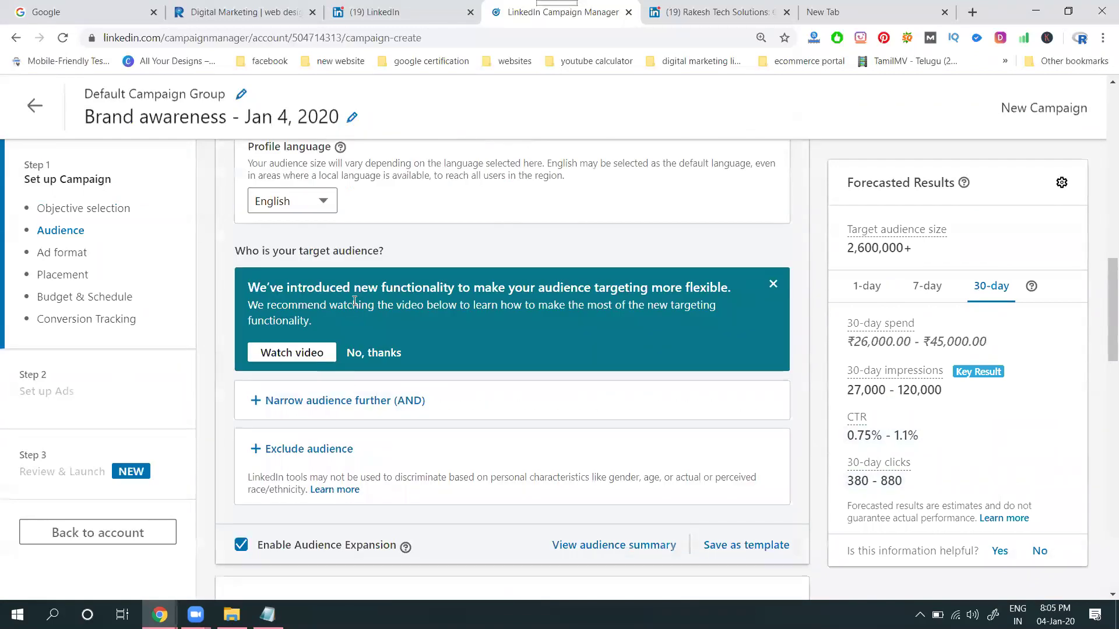
click(374, 352)
scroll(322, 323, down, 3)
scroll(324, 326, down, 3)
scroll(325, 329, down, 3)
scroll(325, 330, down, 4)
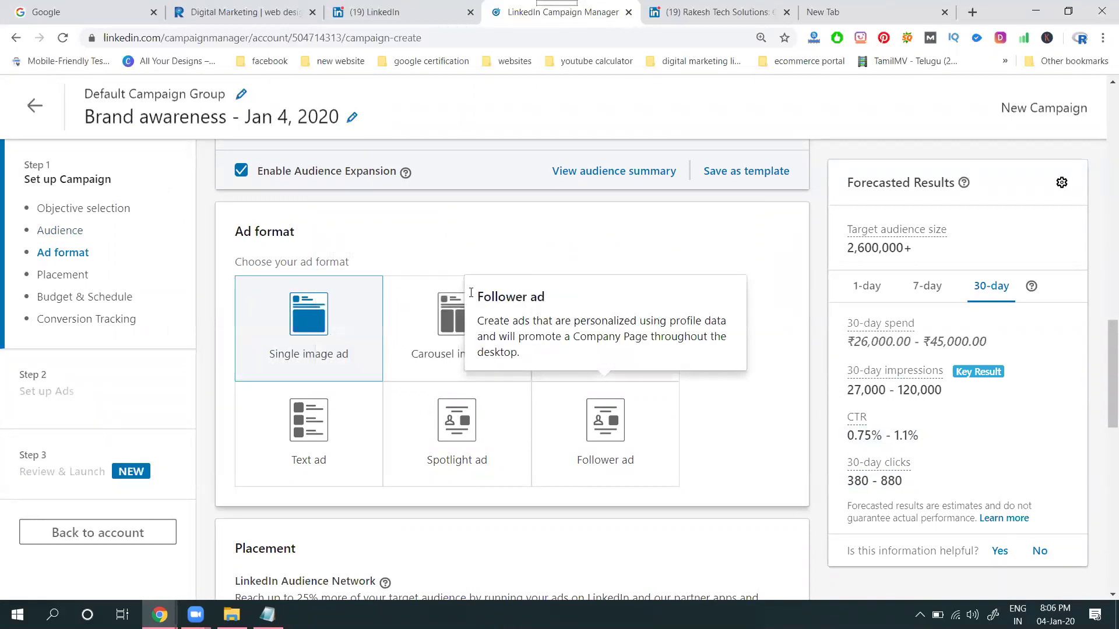
click(365, 14)
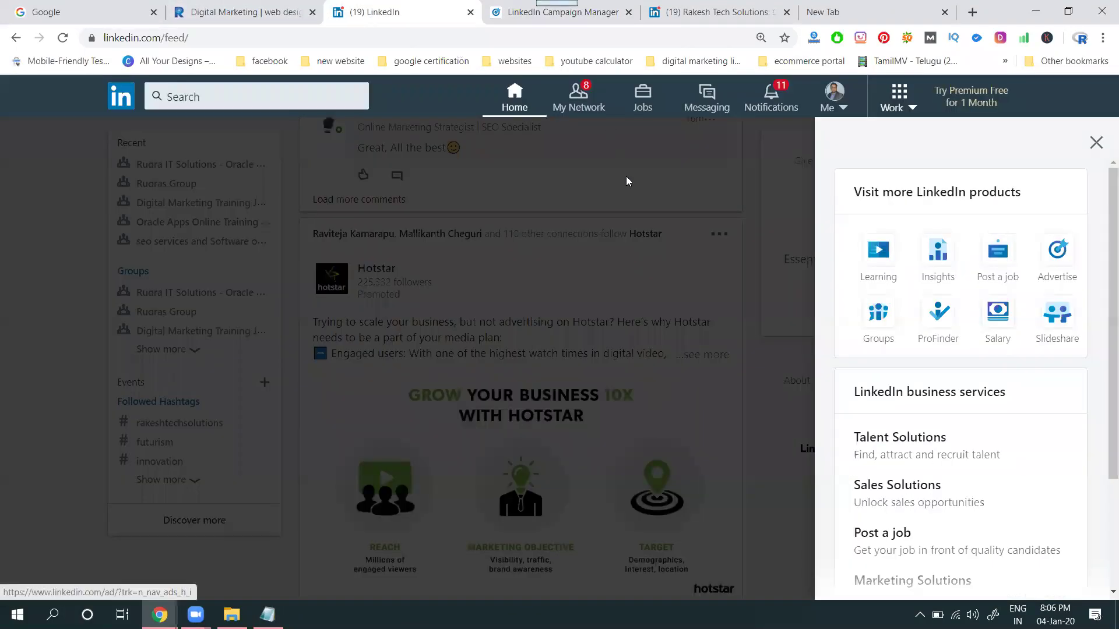
click(766, 190)
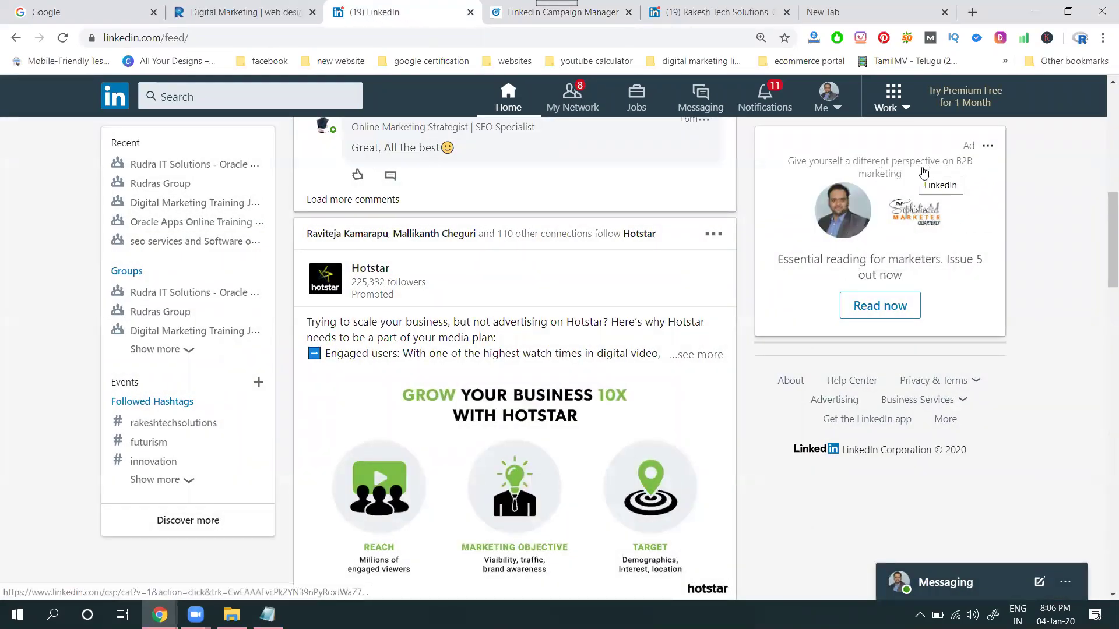
scroll(460, 279, down, 1)
scroll(461, 279, down, 2)
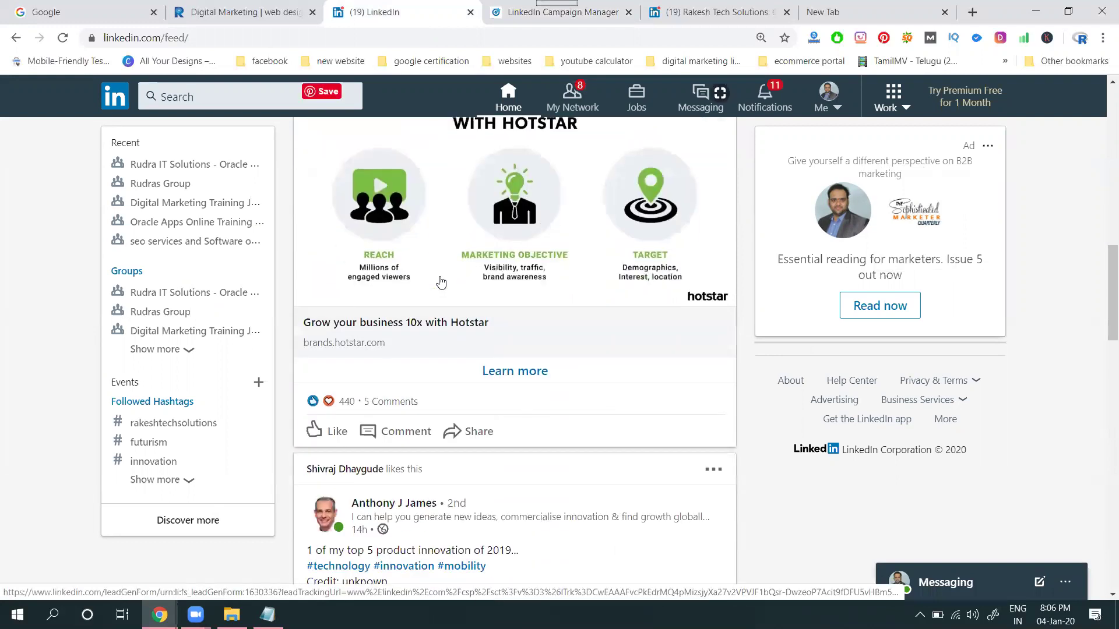
scroll(440, 283, down, 3)
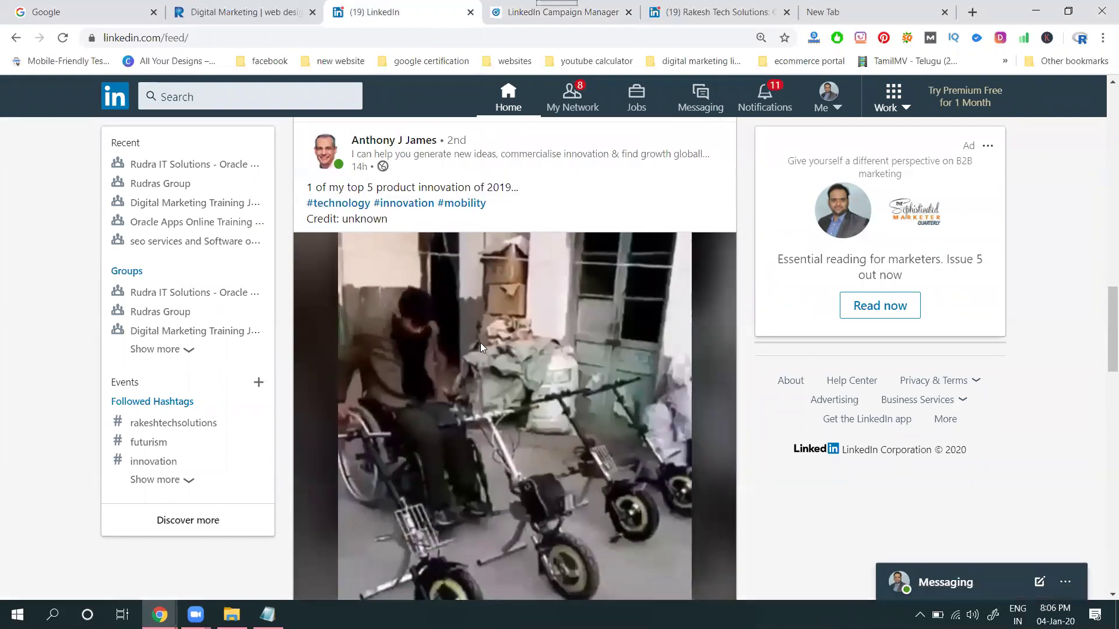
scroll(480, 343, down, 2)
scroll(480, 343, down, 3)
scroll(480, 343, down, 1)
scroll(481, 342, down, 1)
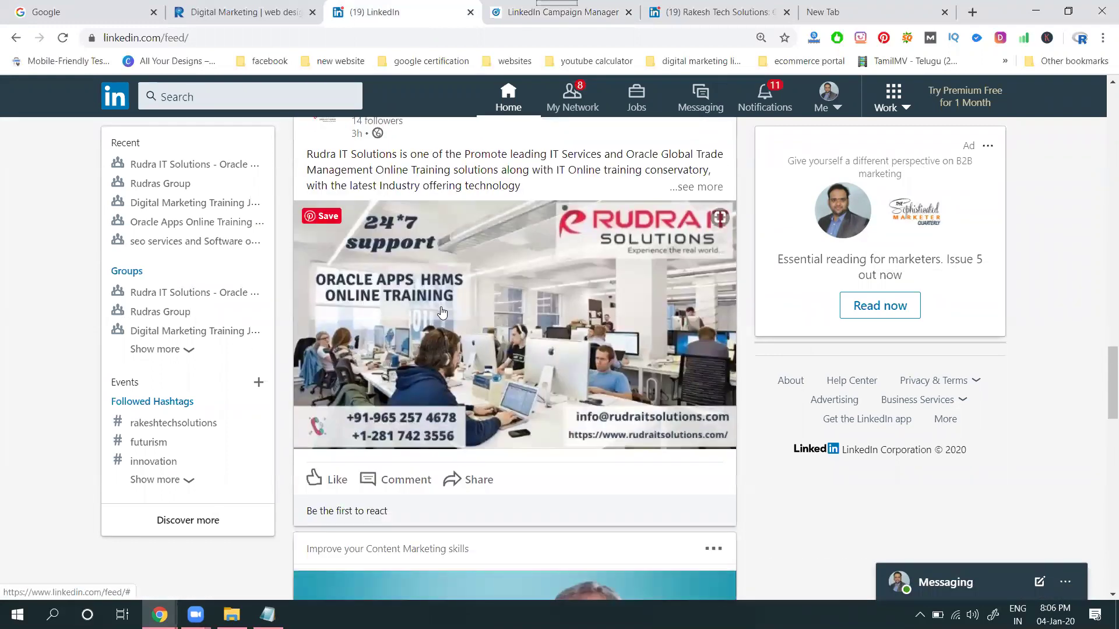
scroll(440, 305, down, 3)
scroll(437, 309, down, 3)
scroll(437, 309, down, 2)
scroll(436, 308, down, 4)
scroll(434, 308, down, 3)
scroll(434, 308, down, 3)
scroll(433, 310, down, 2)
scroll(431, 312, down, 3)
scroll(431, 311, down, 2)
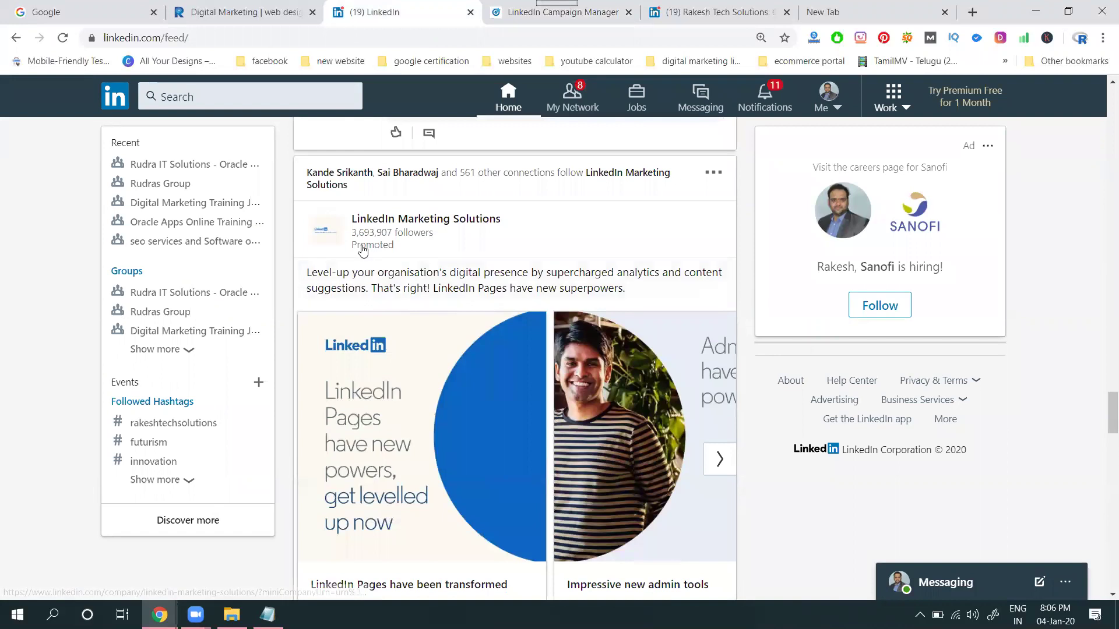
scroll(475, 292, down, 3)
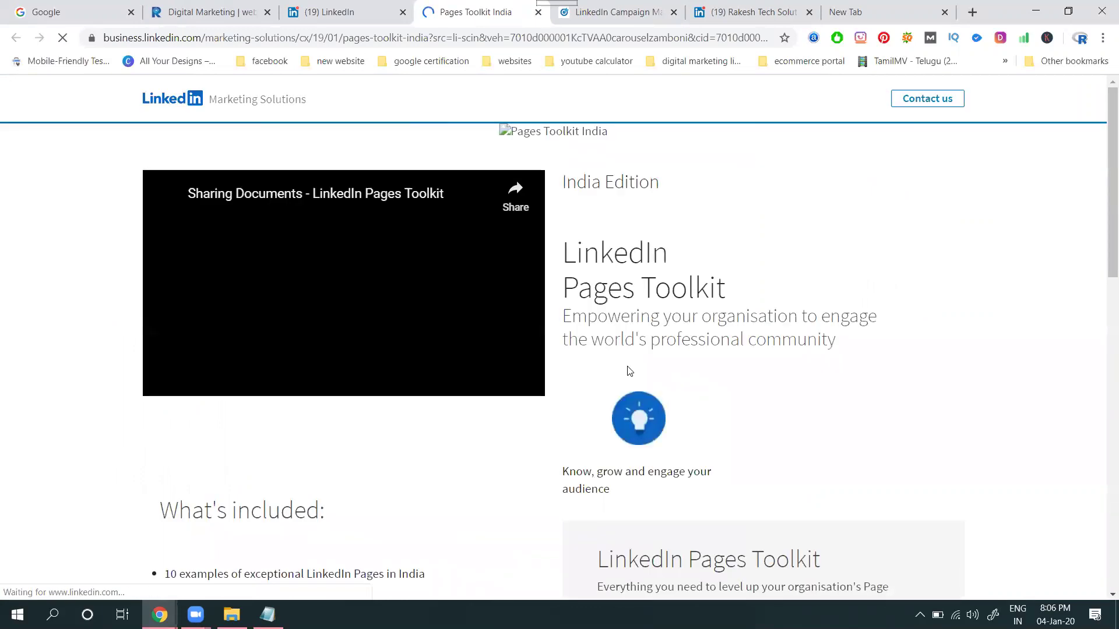
scroll(642, 292, down, 3)
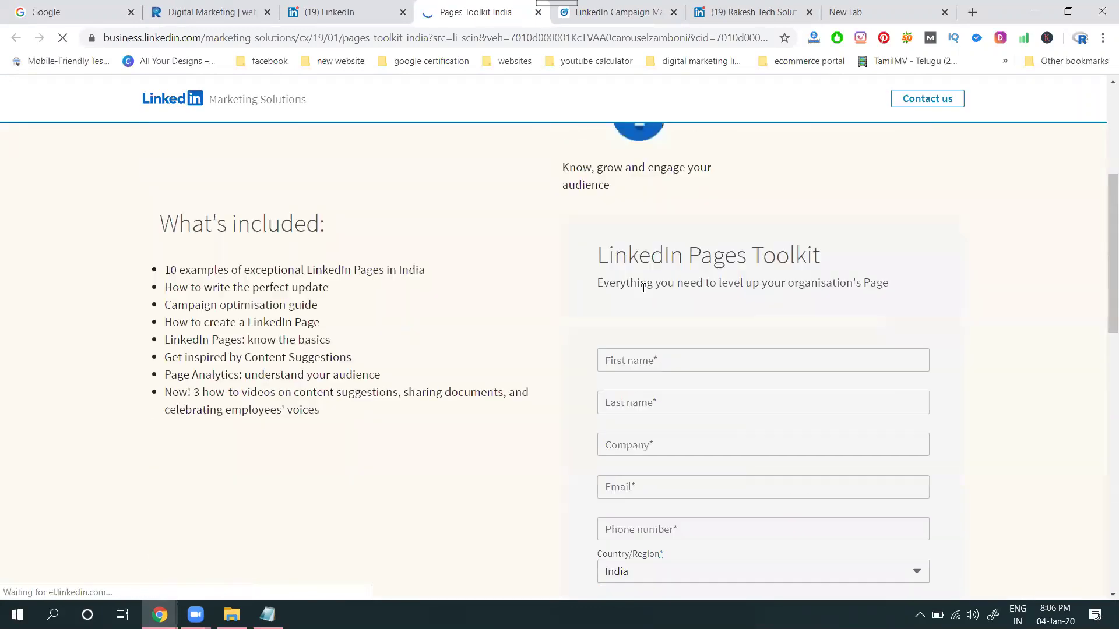
scroll(643, 292, down, 2)
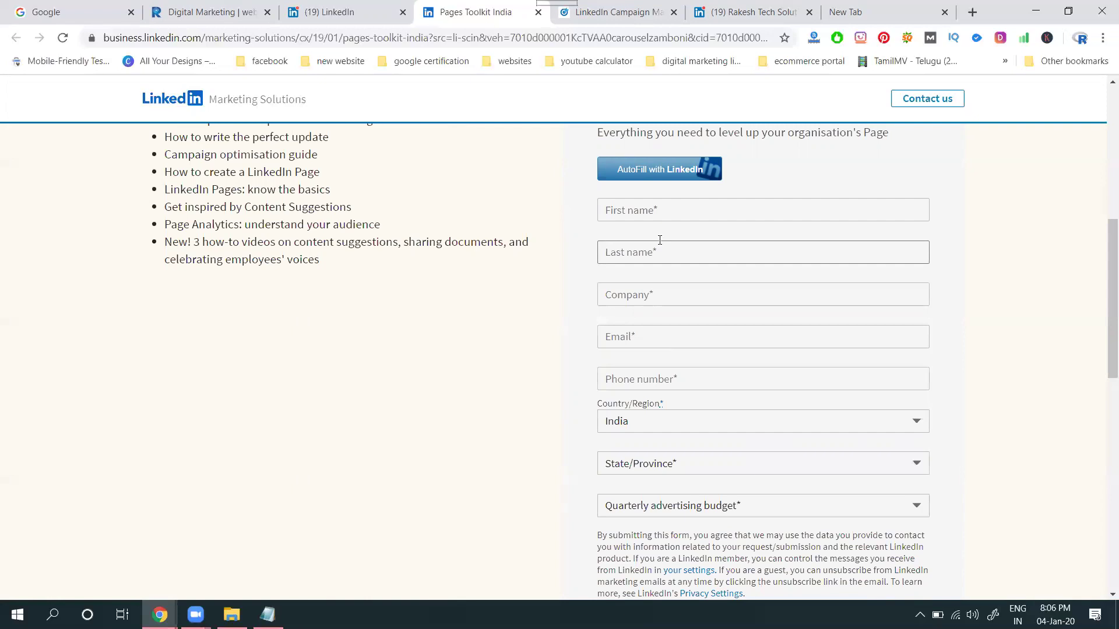
click(538, 12)
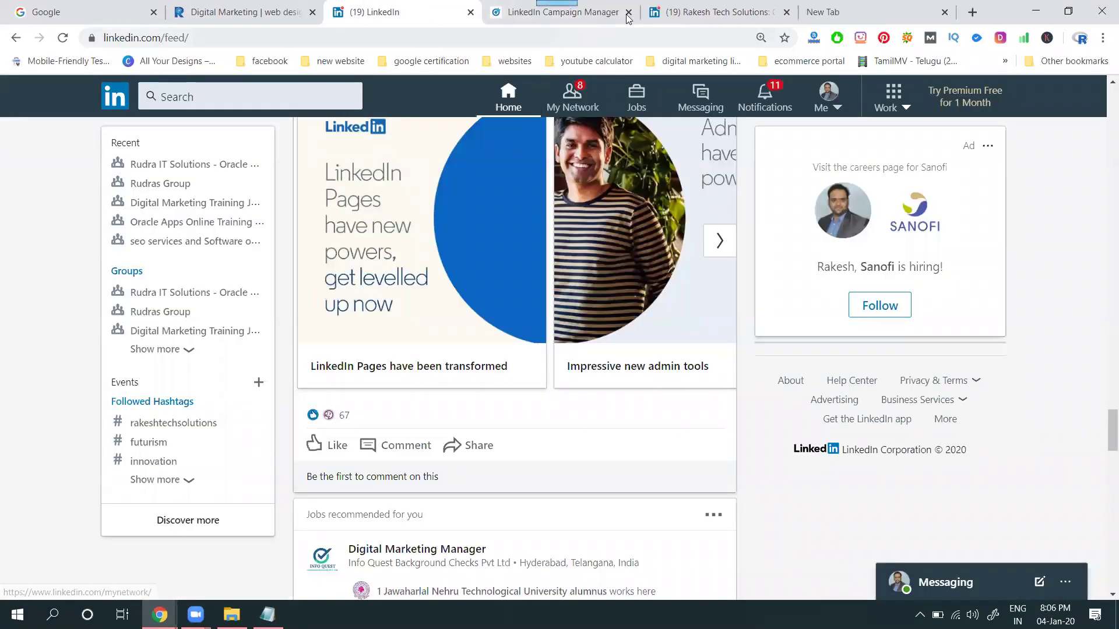
- Back in the campaign settings, set the daily budget to ₹500.00
click(568, 13)
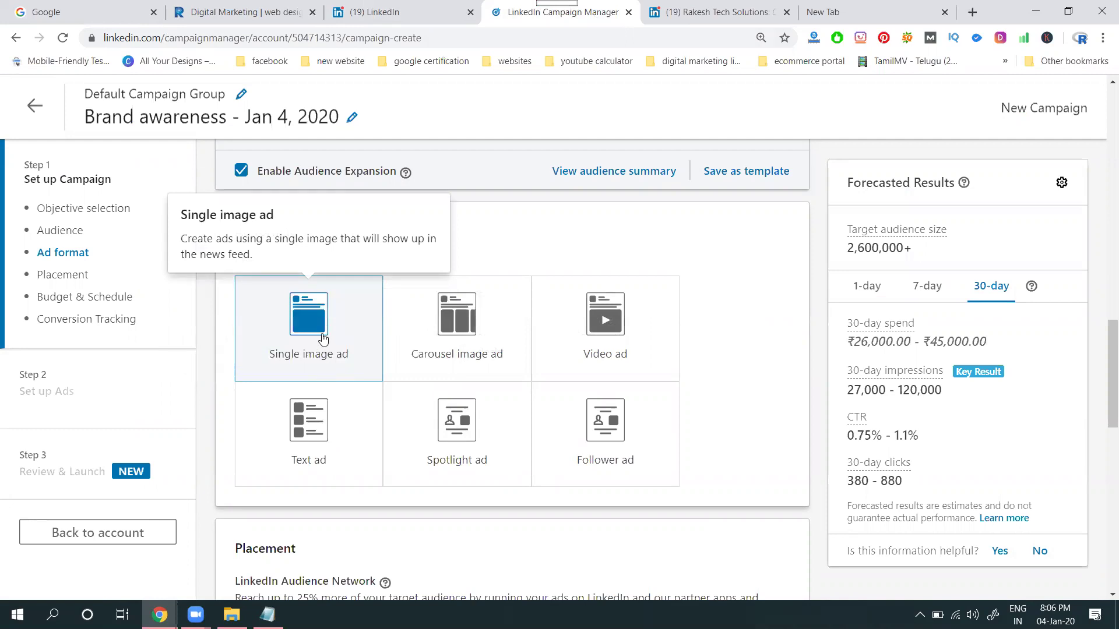
scroll(322, 340, down, 3)
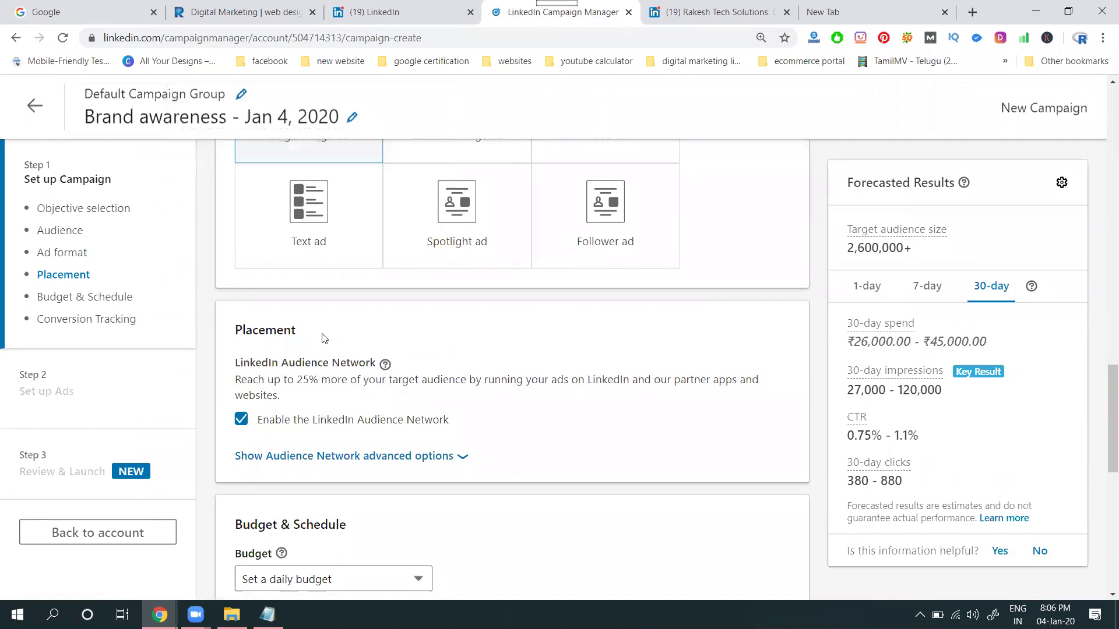
scroll(293, 320, down, 2)
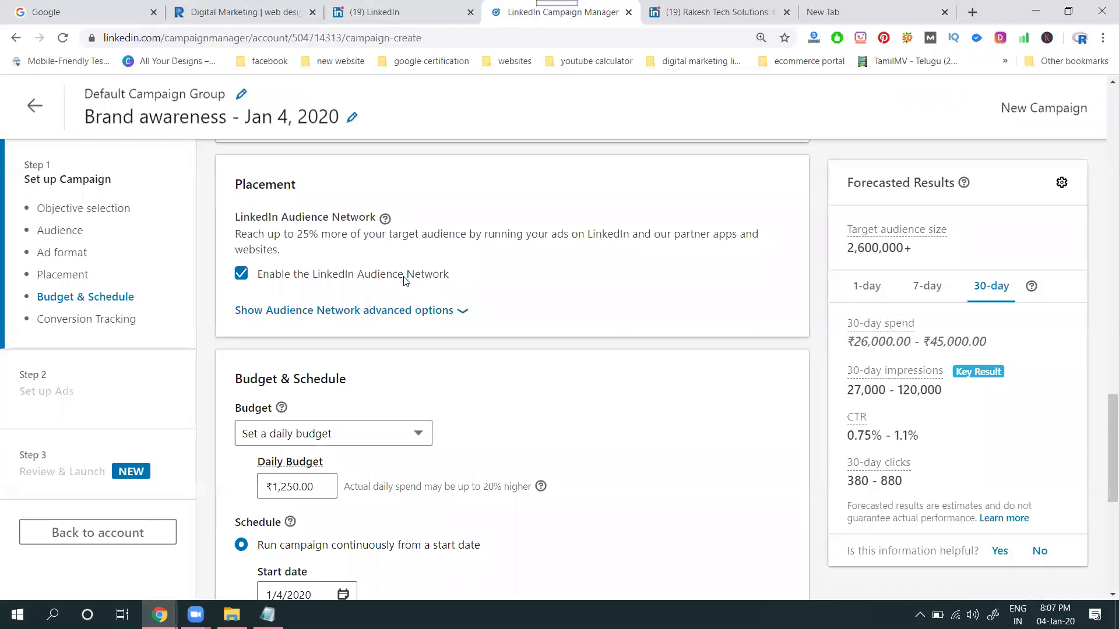
click(393, 17)
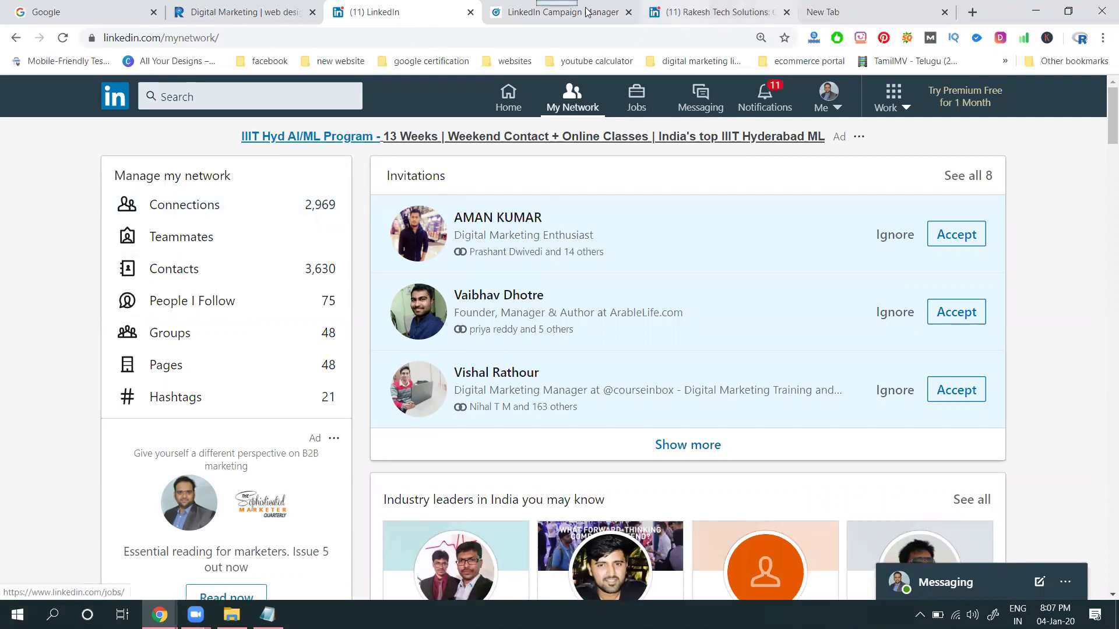
click(564, 13)
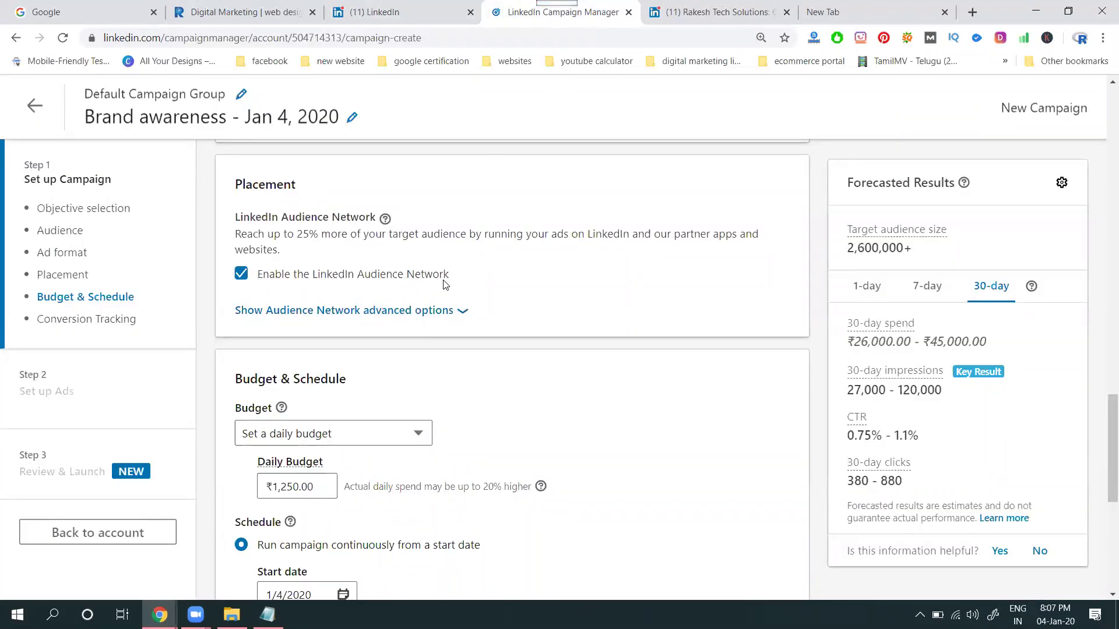
scroll(376, 335, down, 2)
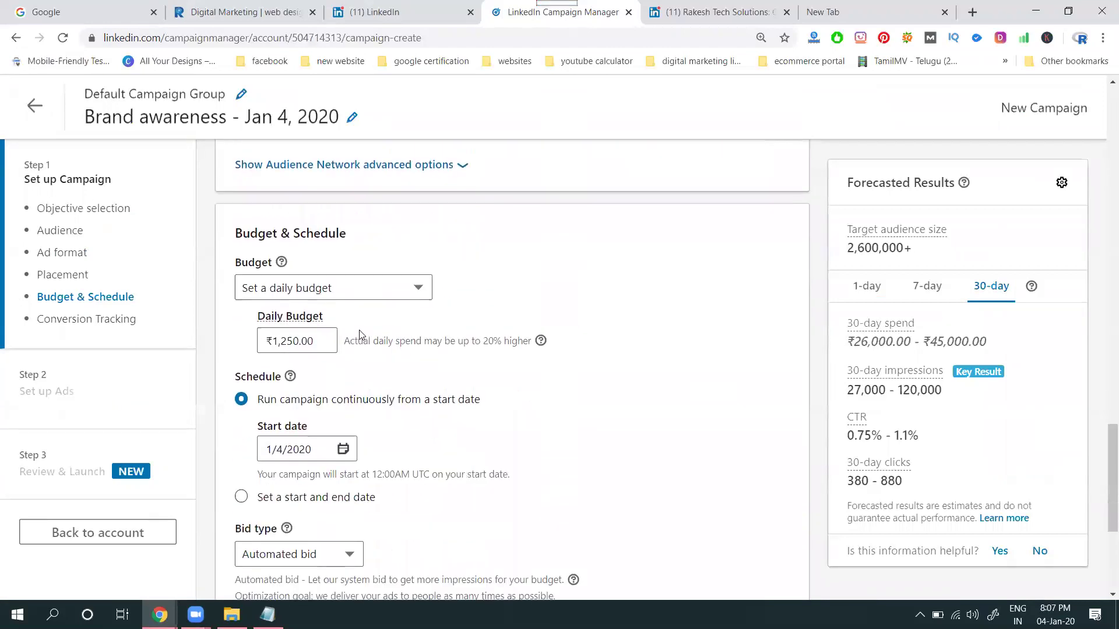
click(329, 294)
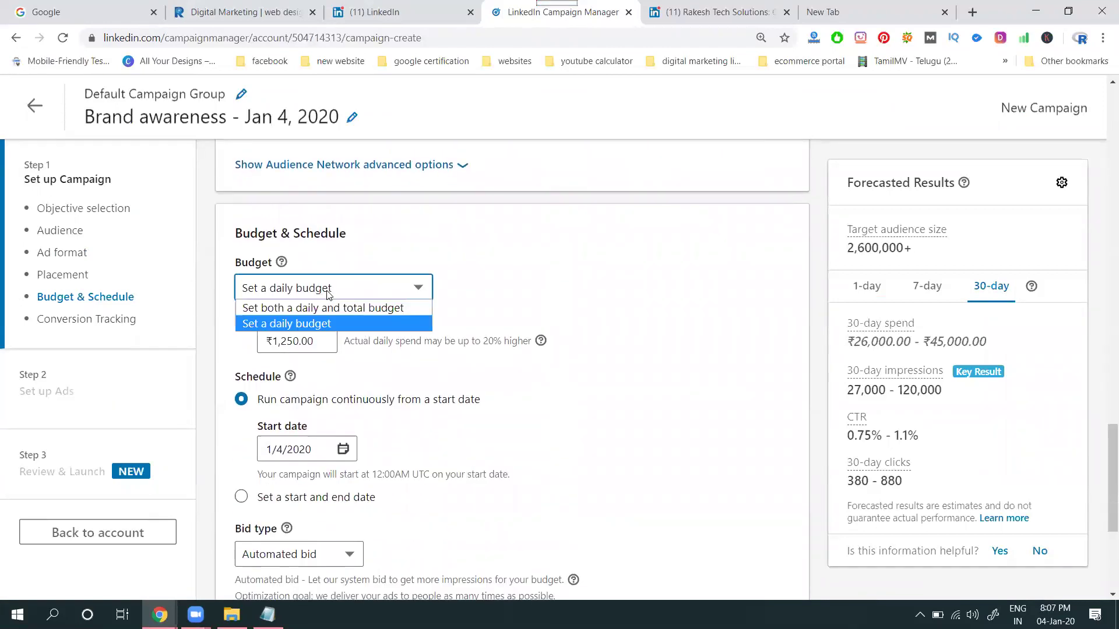
click(306, 324)
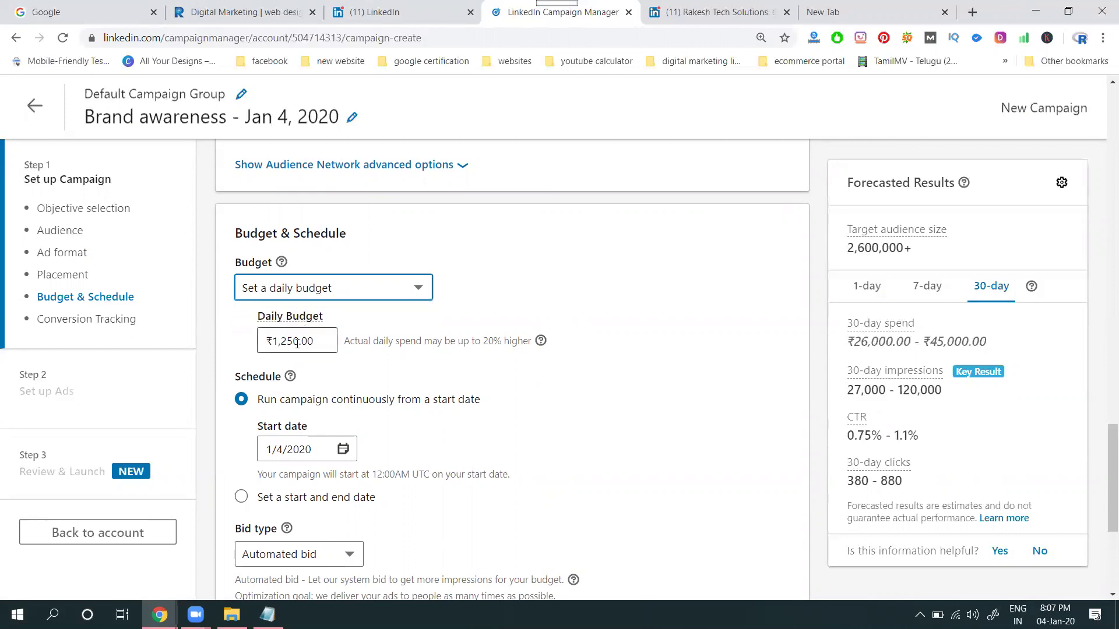
double_click(297, 344)
text(1250)
click(591, 247)
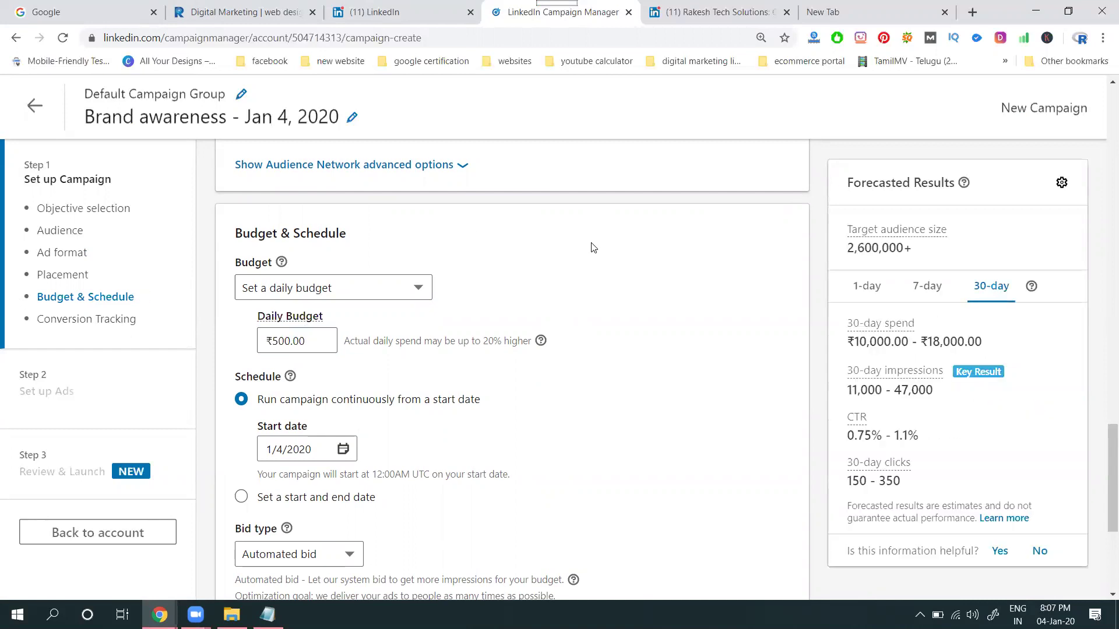
- Set both a daily and total budget, with a ₹1,200.00 total budget
click(367, 290)
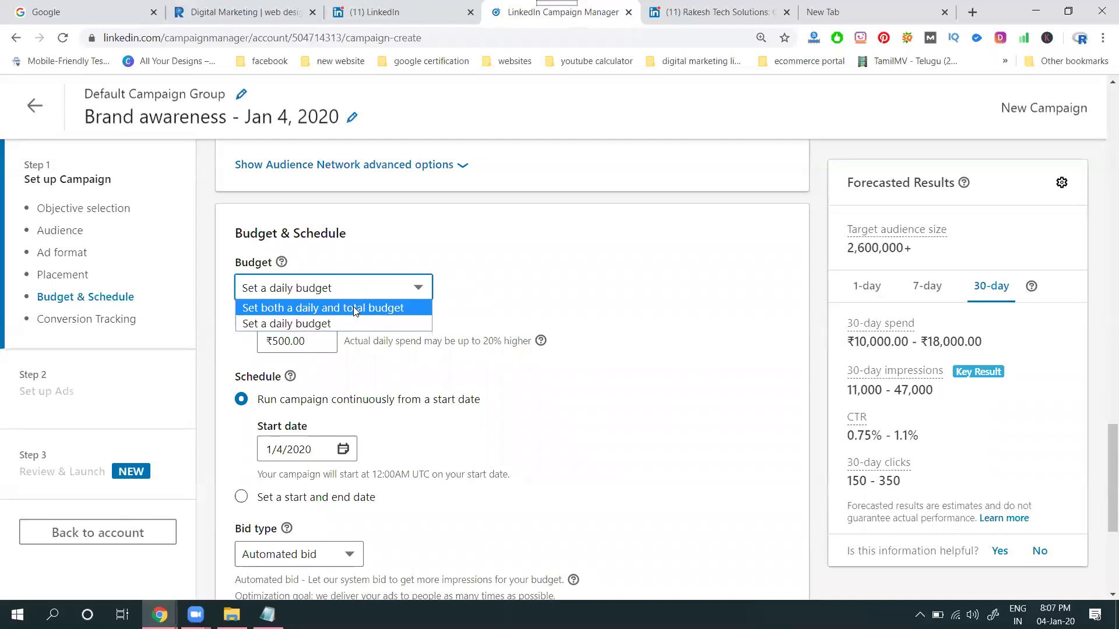
click(356, 311)
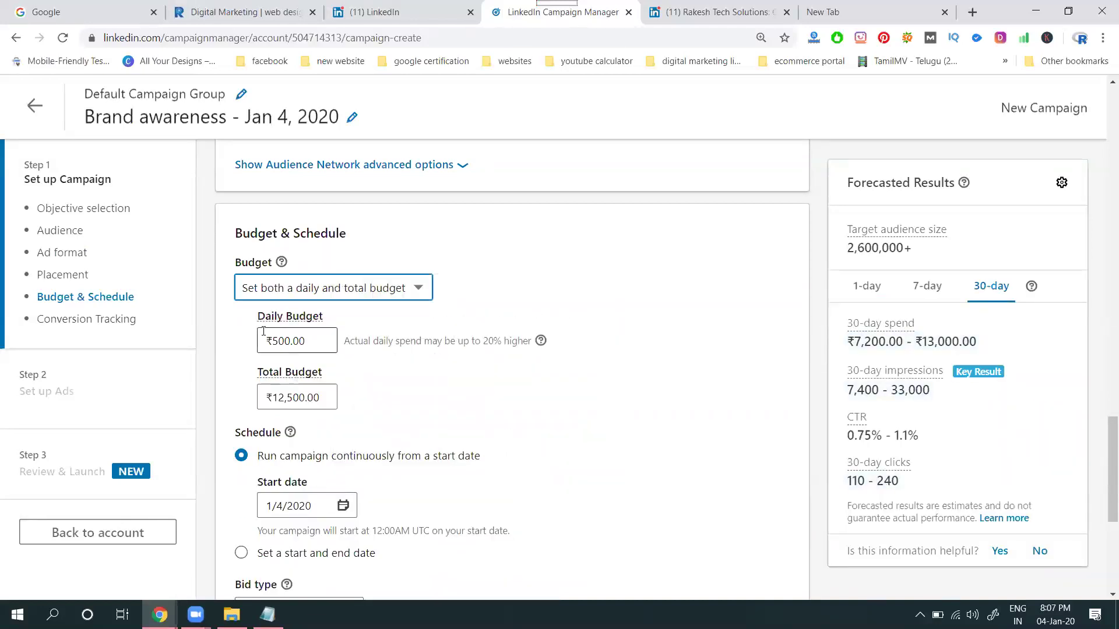
double_click(268, 397)
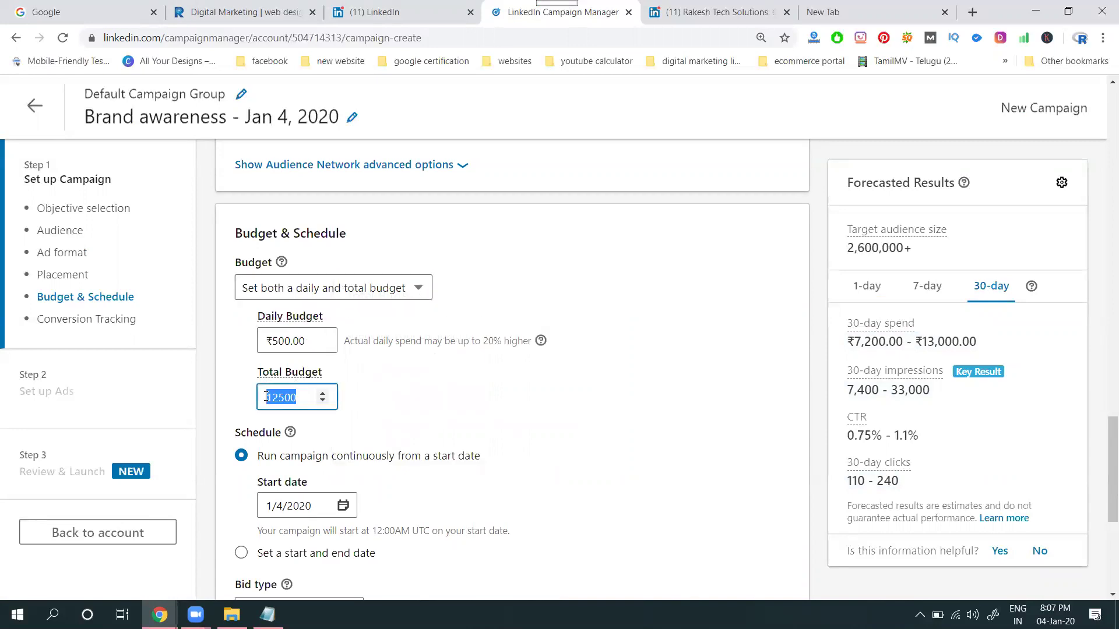
text(1)
key(BackSpace)
text(12500)
click(599, 416)
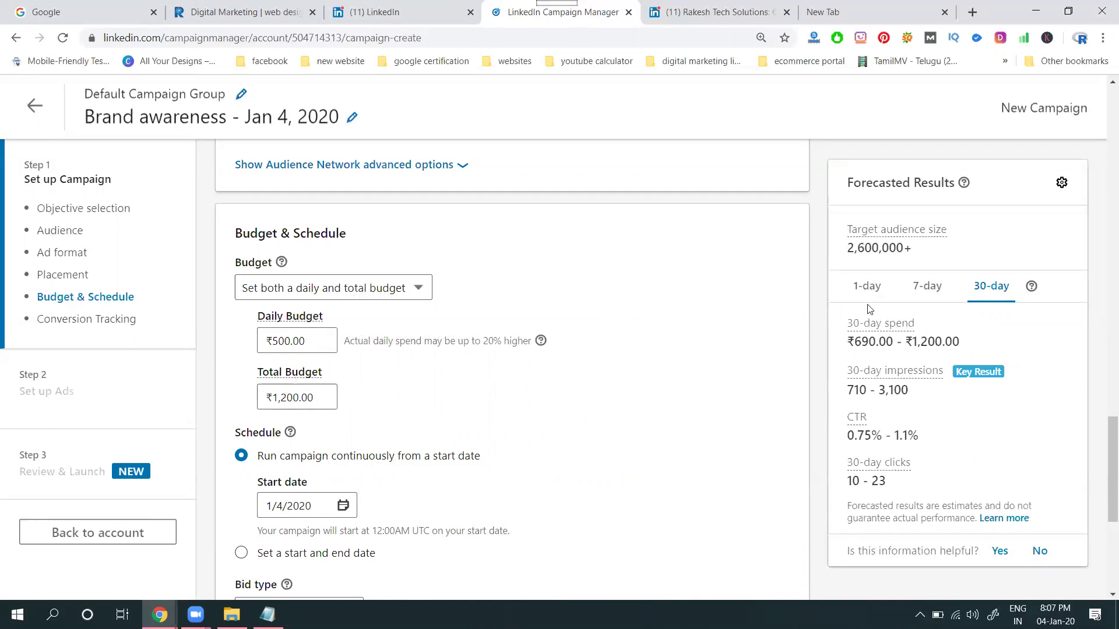
- Show the 1-day forecasted results and open the budget type choices
click(866, 290)
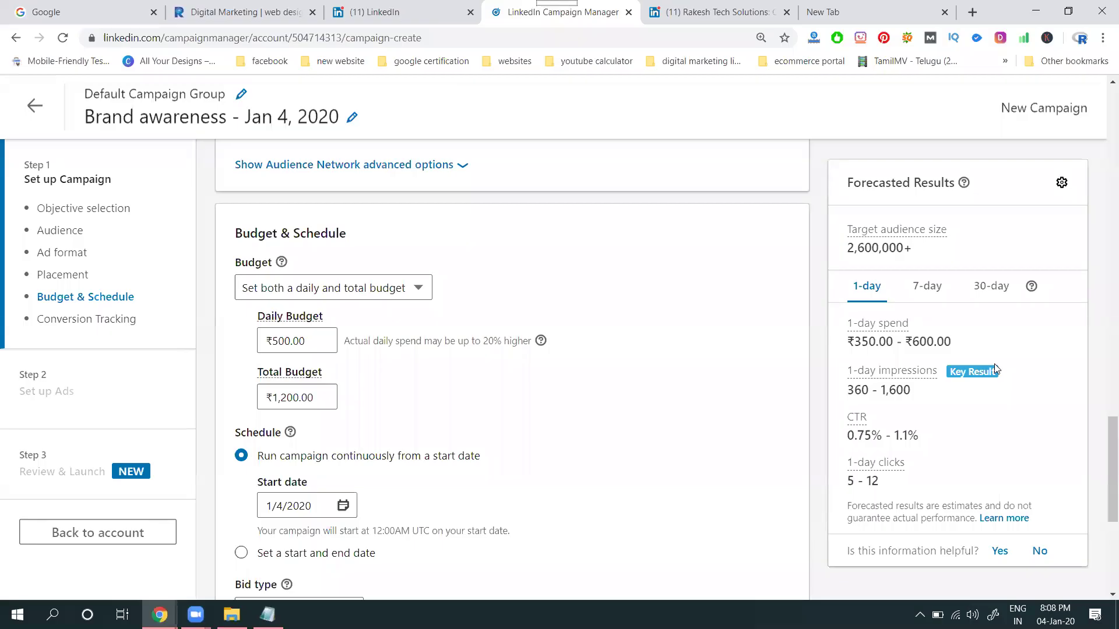
click(407, 289)
- Revert to a daily-only budget and schedule the campaign from 1/4/2020 to 1/7/2020
click(356, 322)
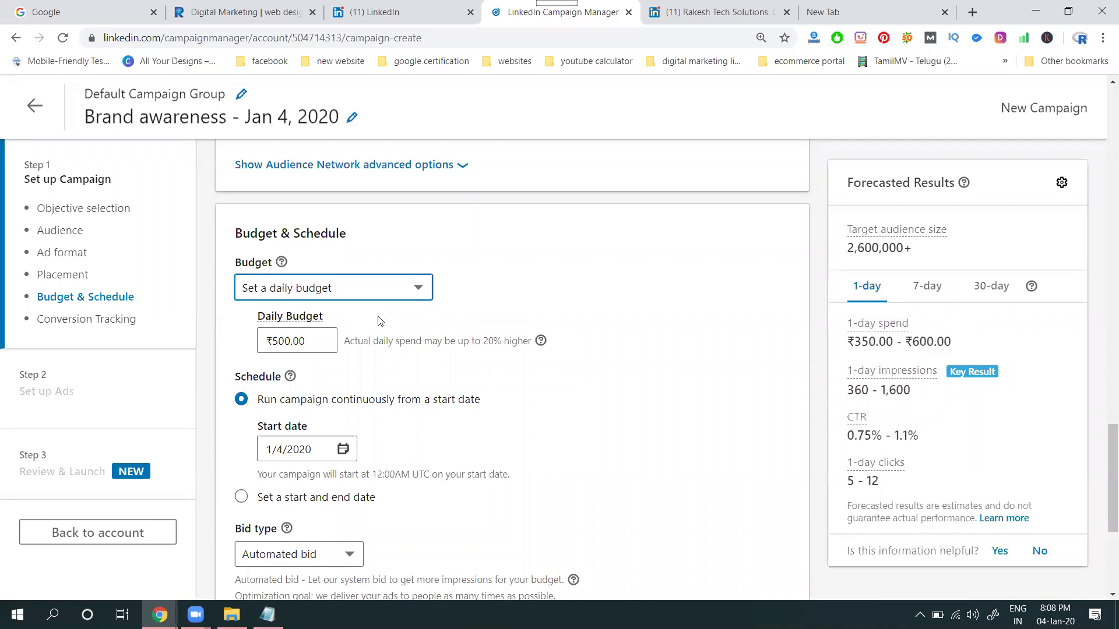
scroll(406, 331, down, 2)
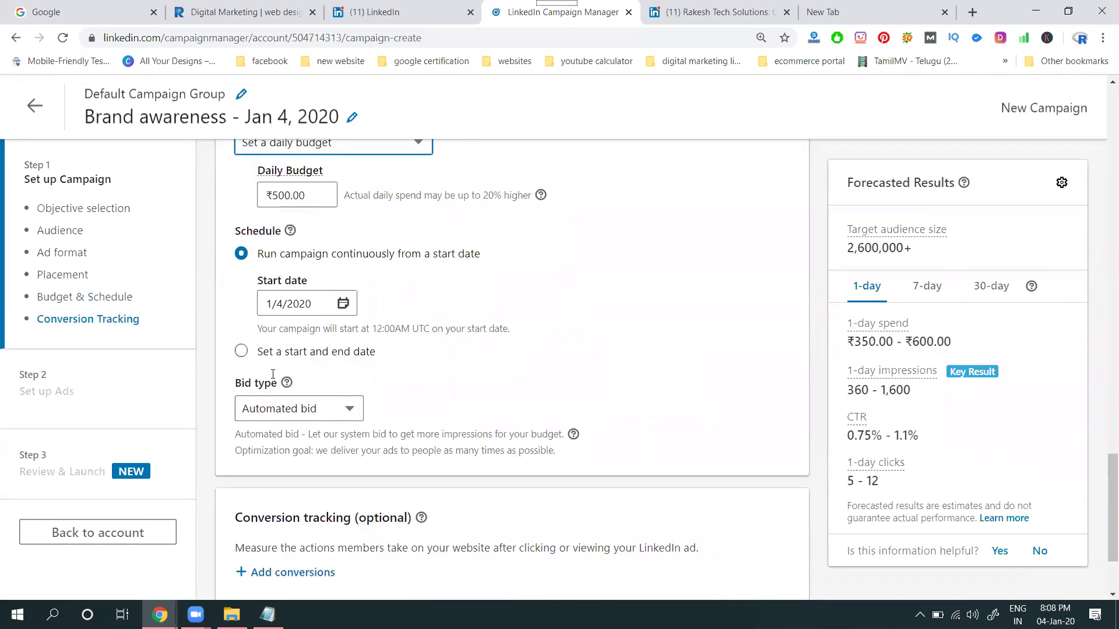
click(262, 350)
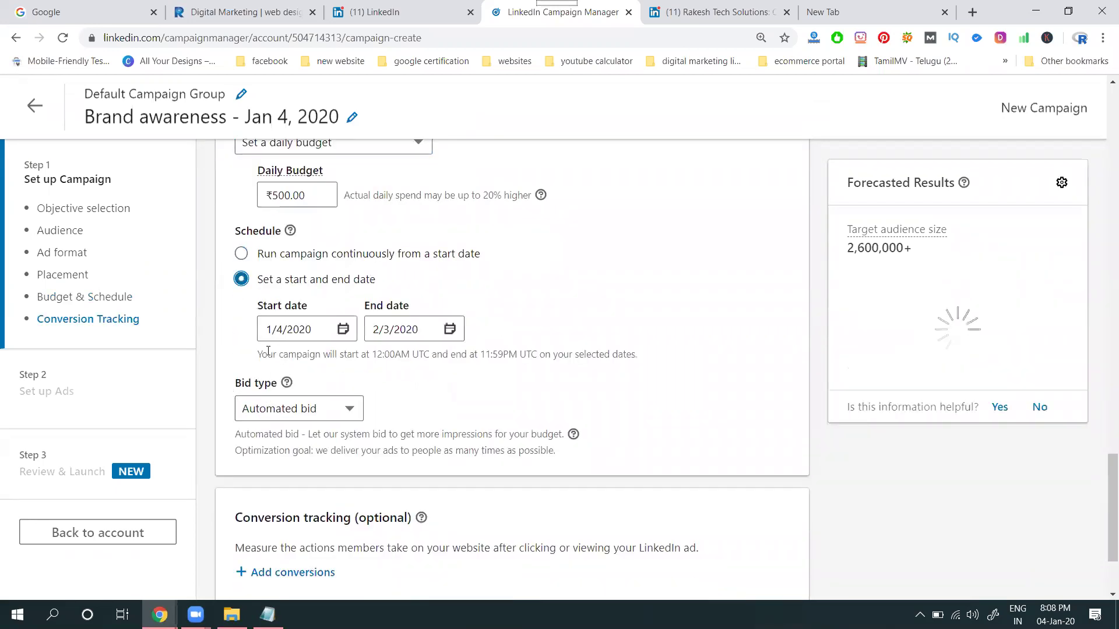
click(404, 327)
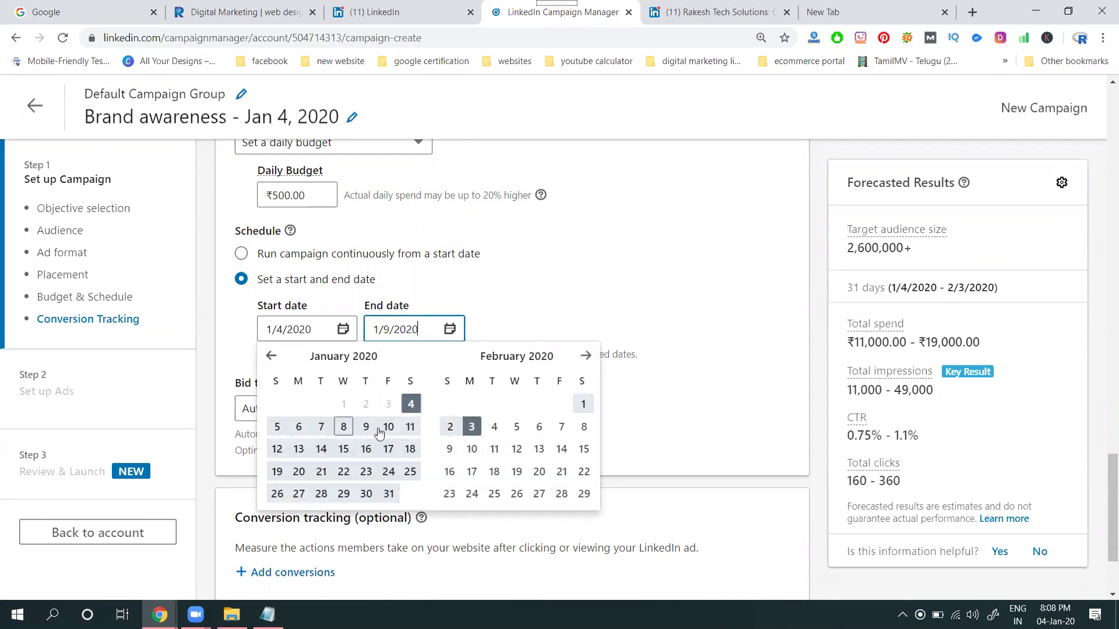
click(318, 426)
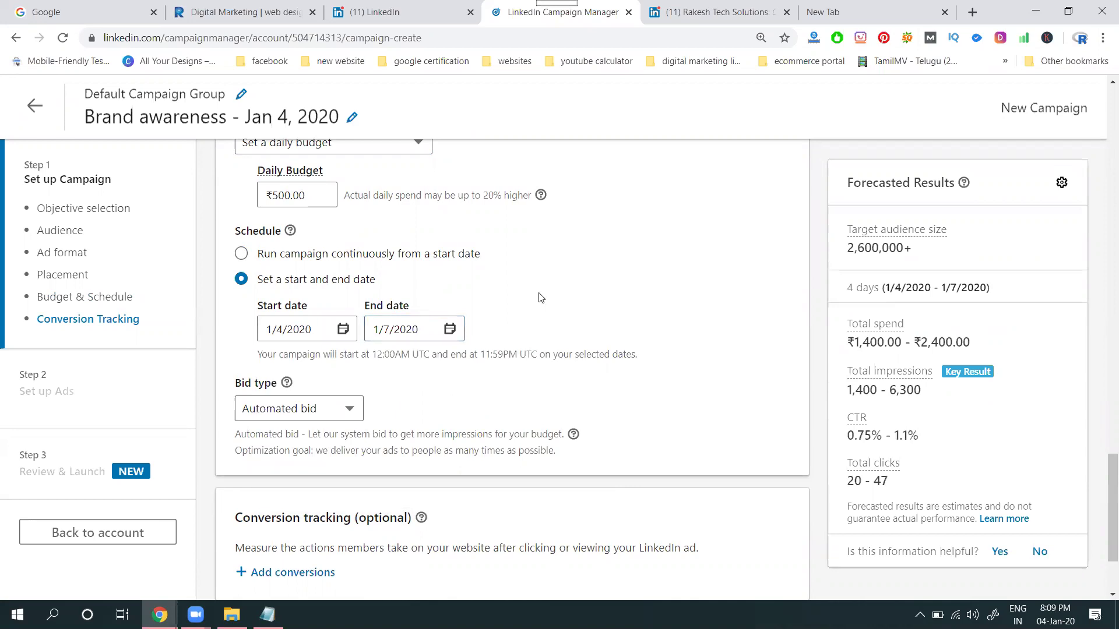
- Try Maximum CPM Bid, revert to Automated bid, and run continuously from 1/4/2020
click(327, 413)
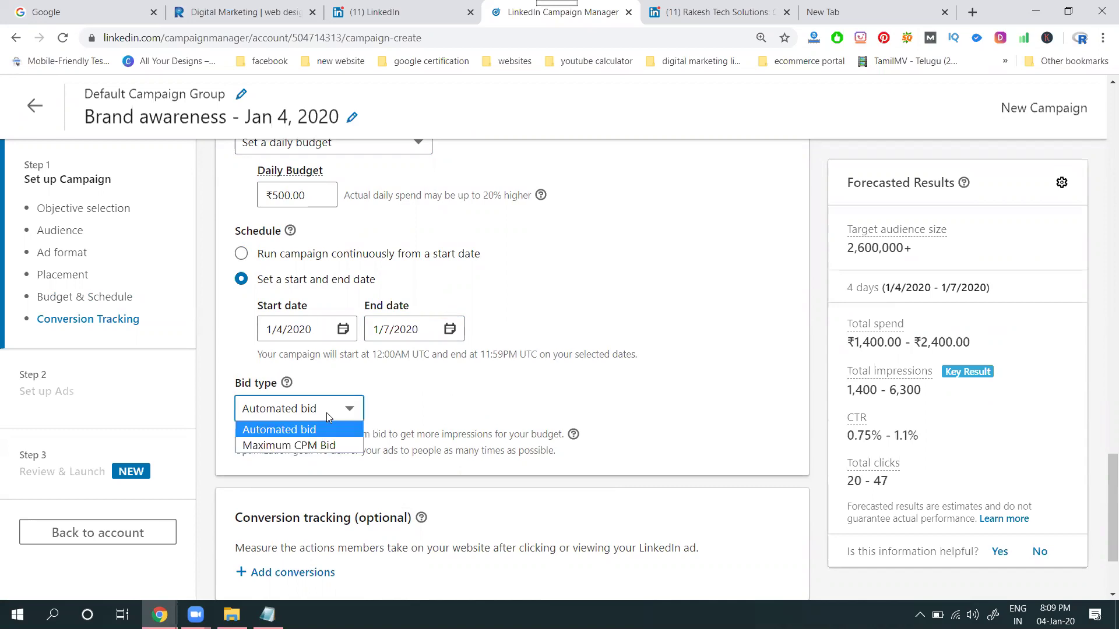
click(307, 447)
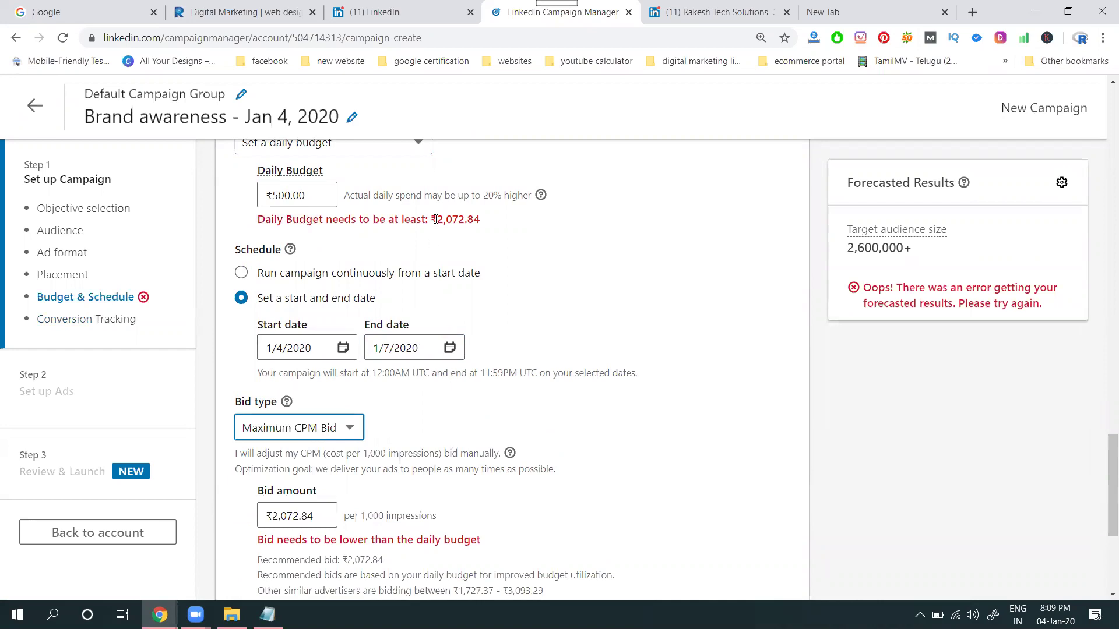
drag(437, 219, 499, 220)
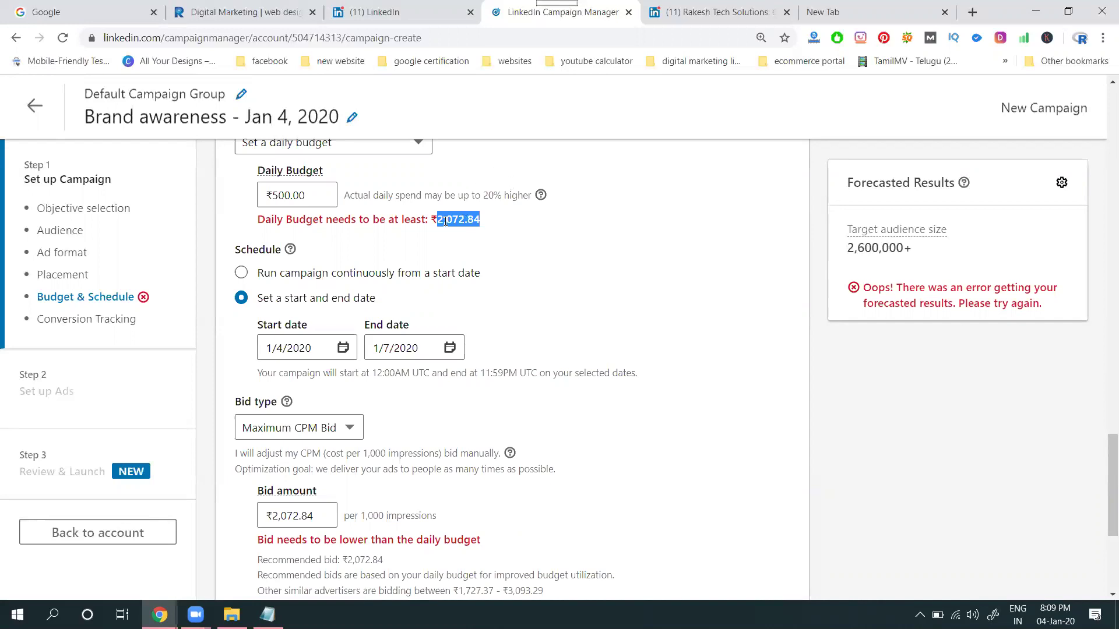
click(339, 429)
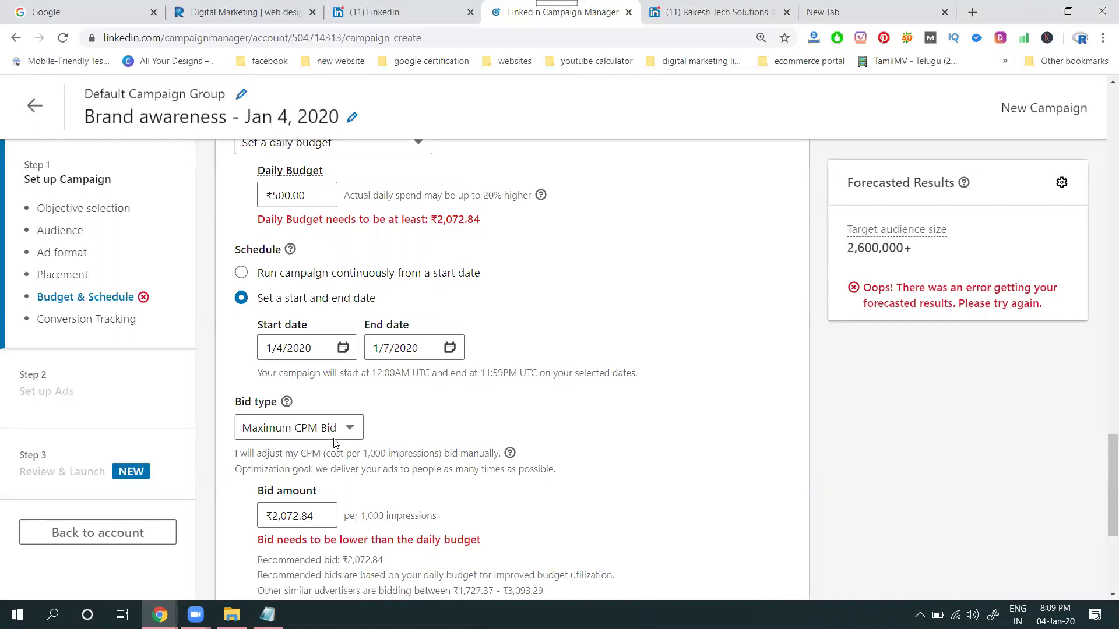
click(320, 448)
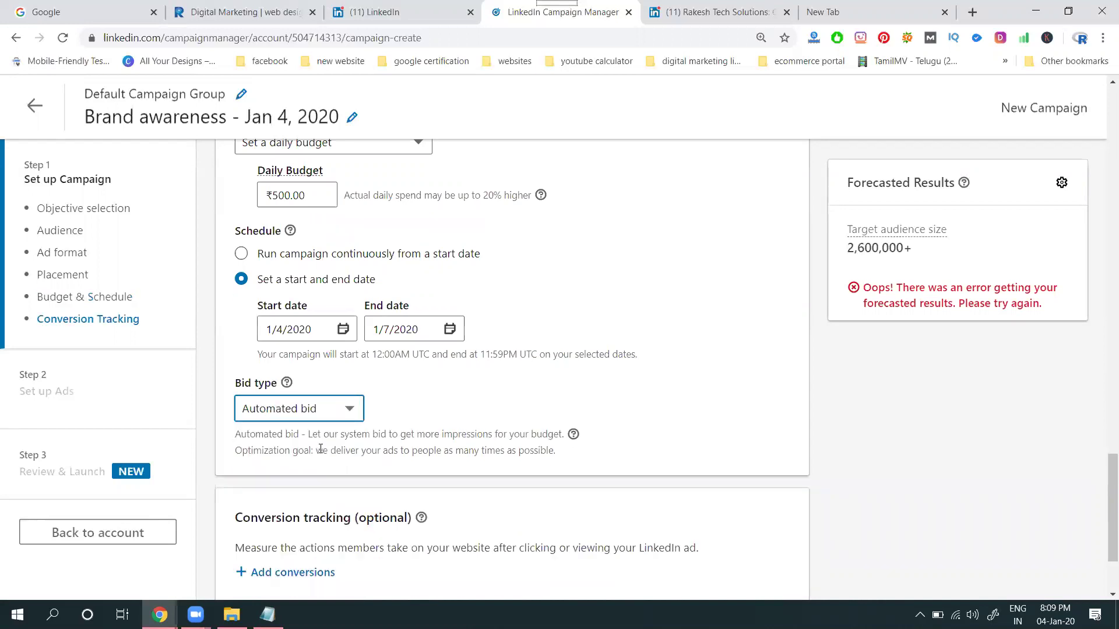
click(687, 351)
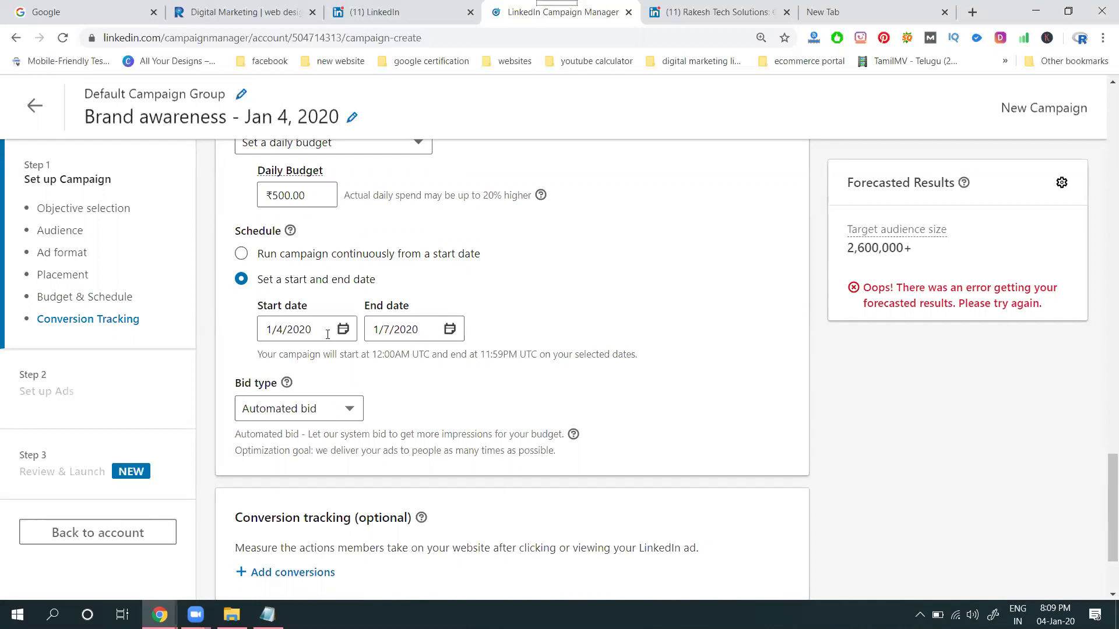
click(272, 253)
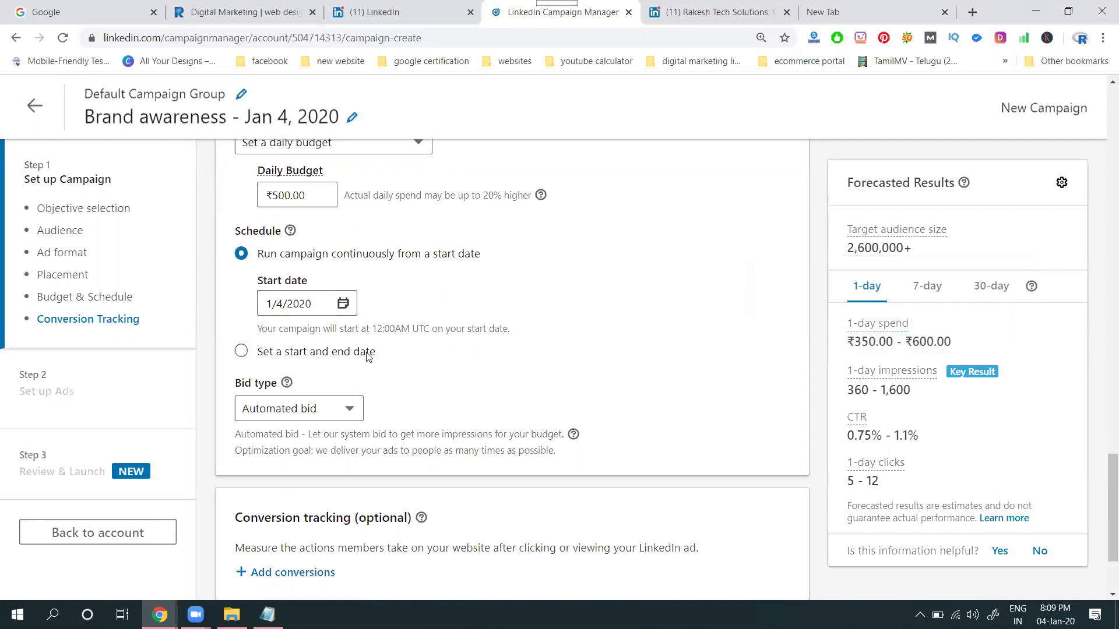
scroll(602, 296, down, 1)
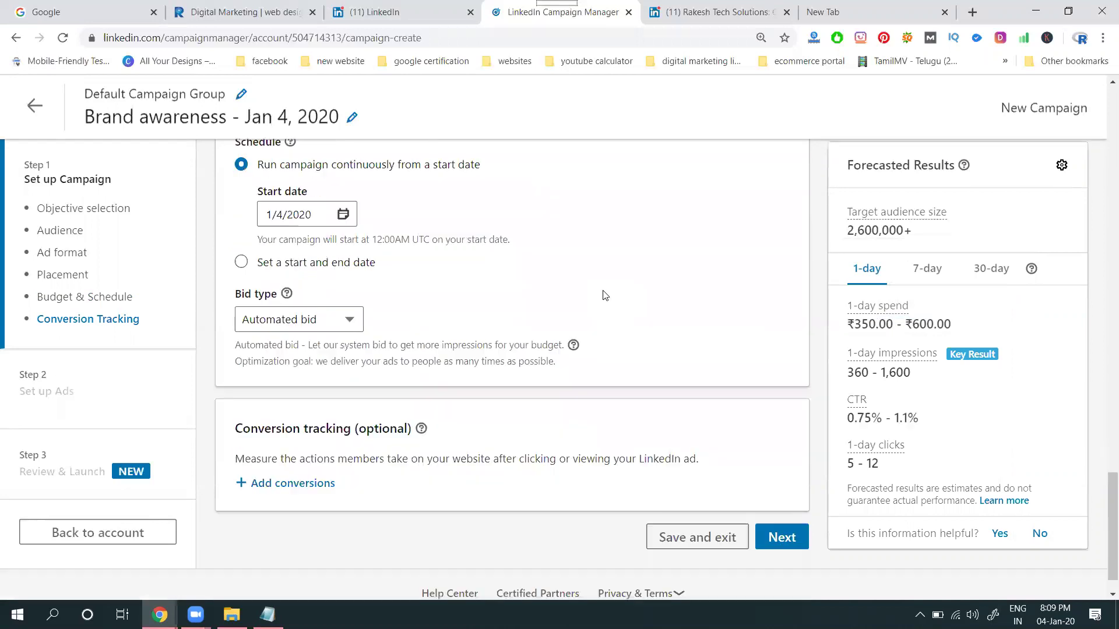
scroll(602, 295, down, 1)
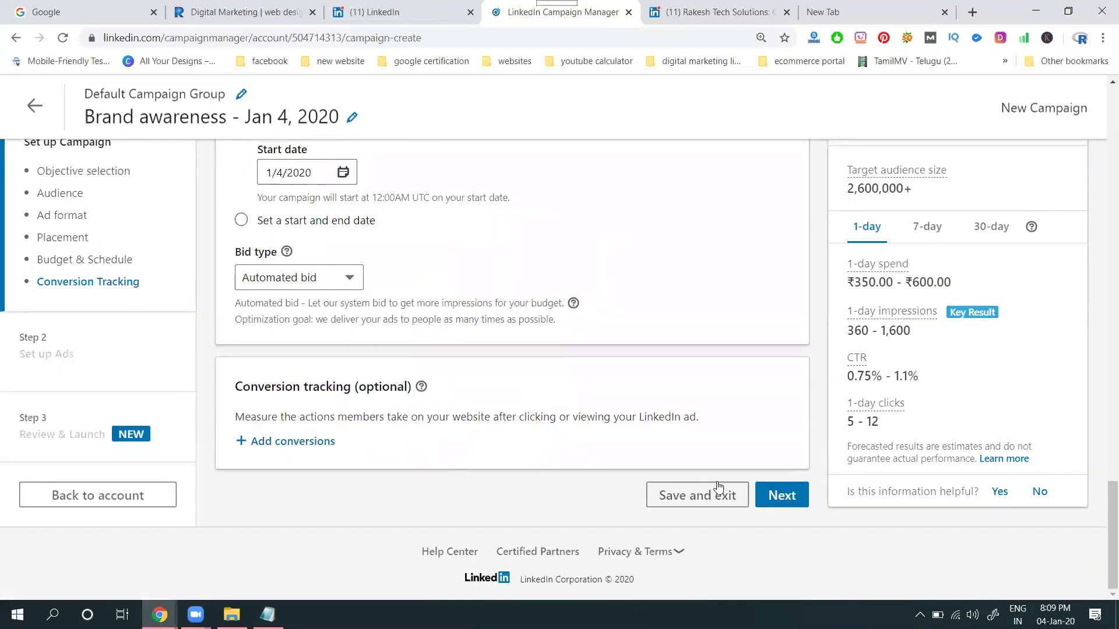
- Continue to ad setup and confirm saving the campaign
click(785, 503)
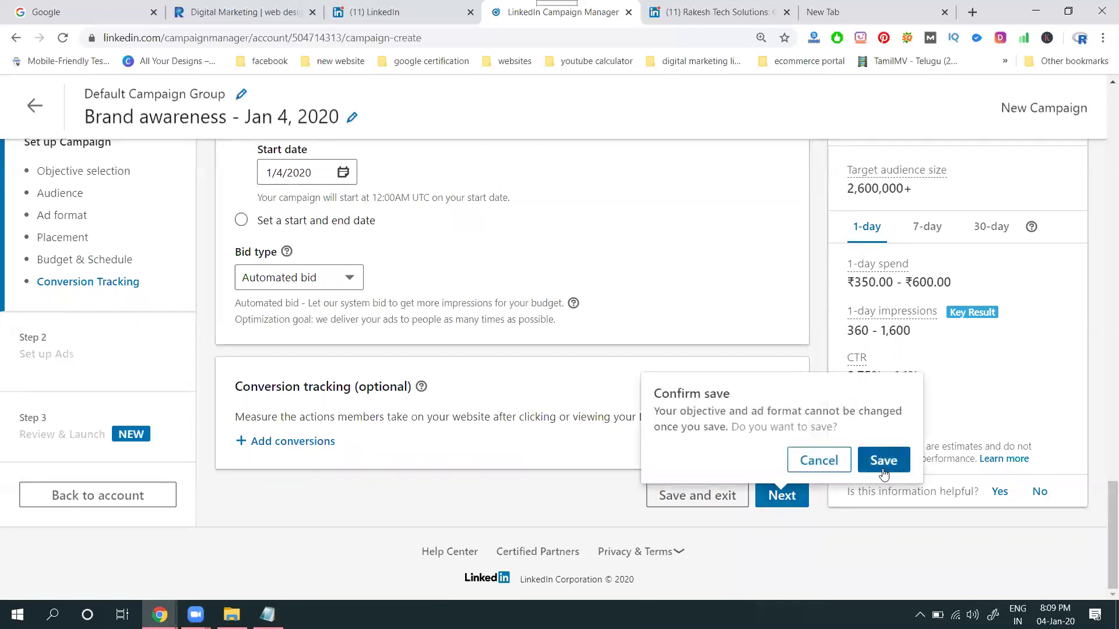
click(883, 461)
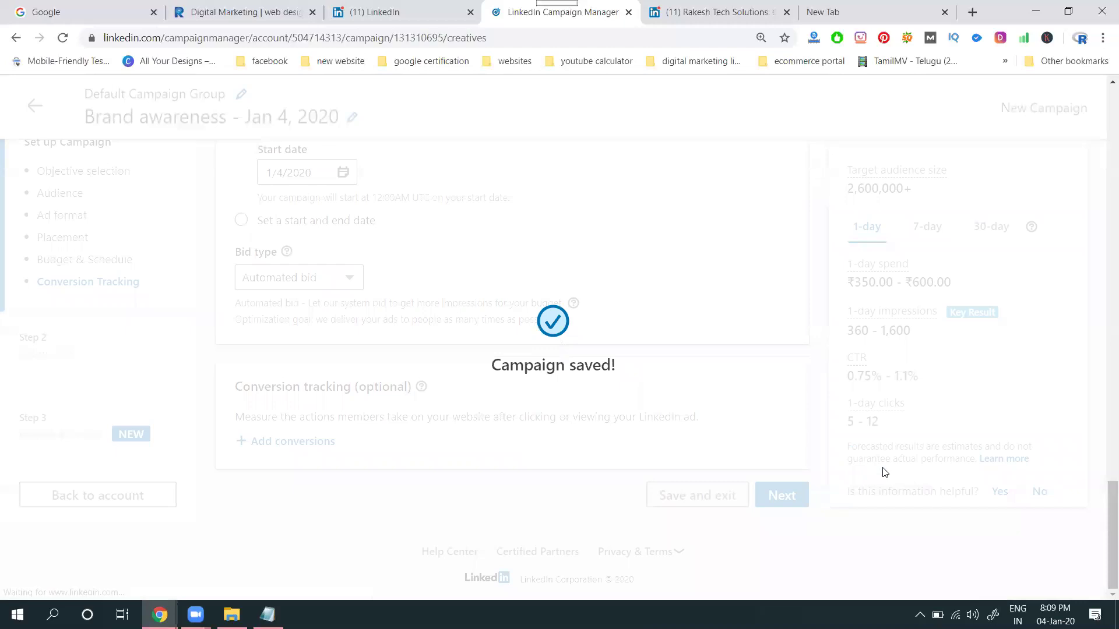
scroll(704, 328, up, 2)
- Create a single image ad with a mobile preview, reusing its name as introductory text
click(592, 262)
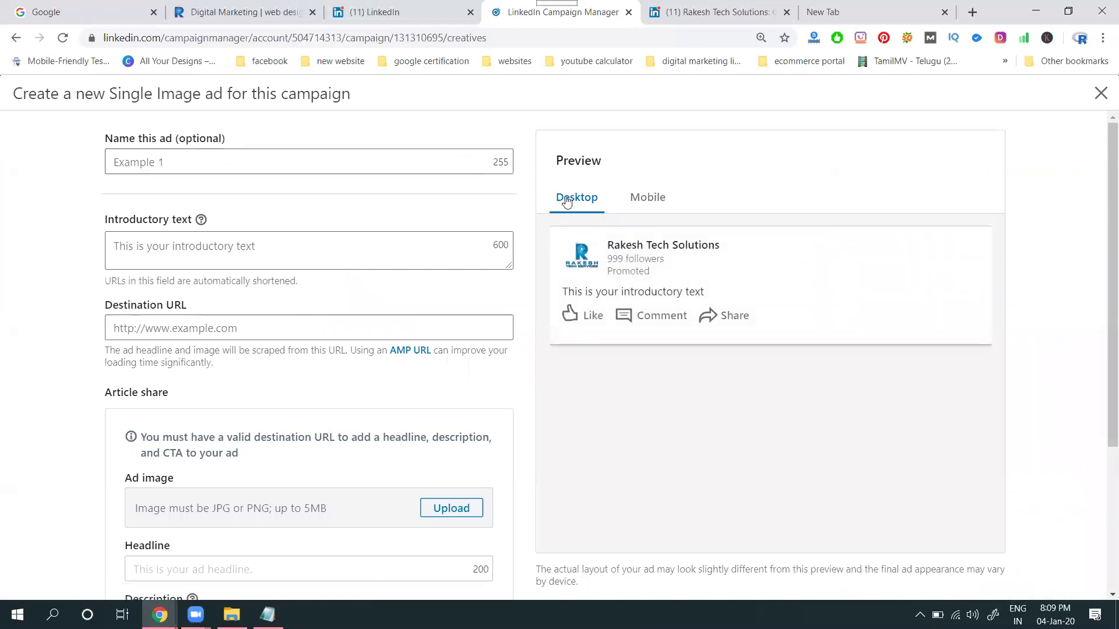
click(653, 207)
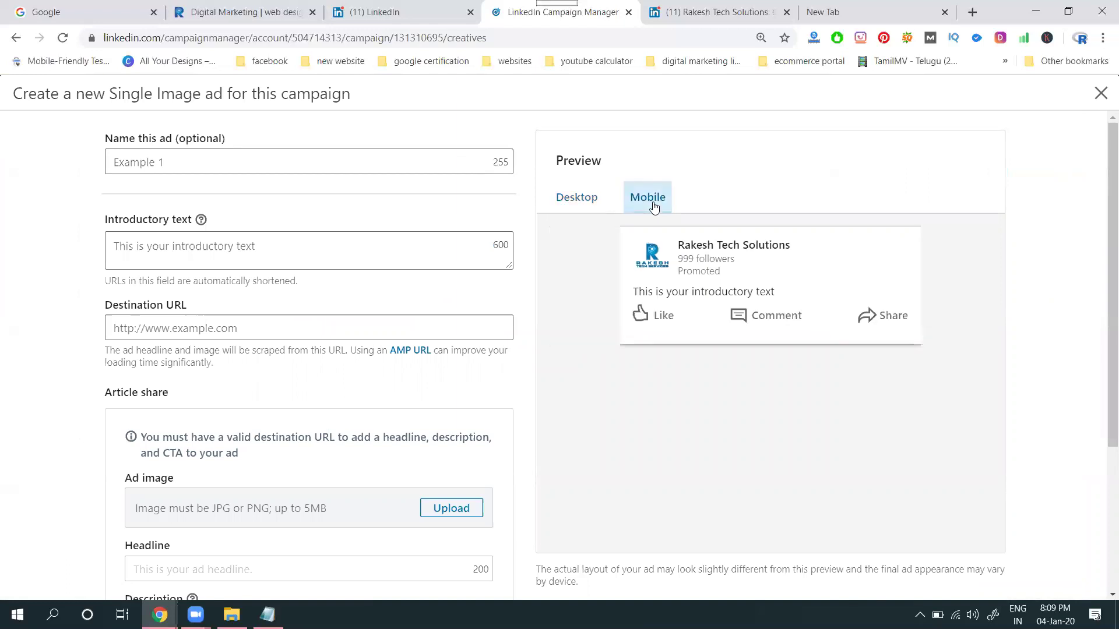
click(279, 166)
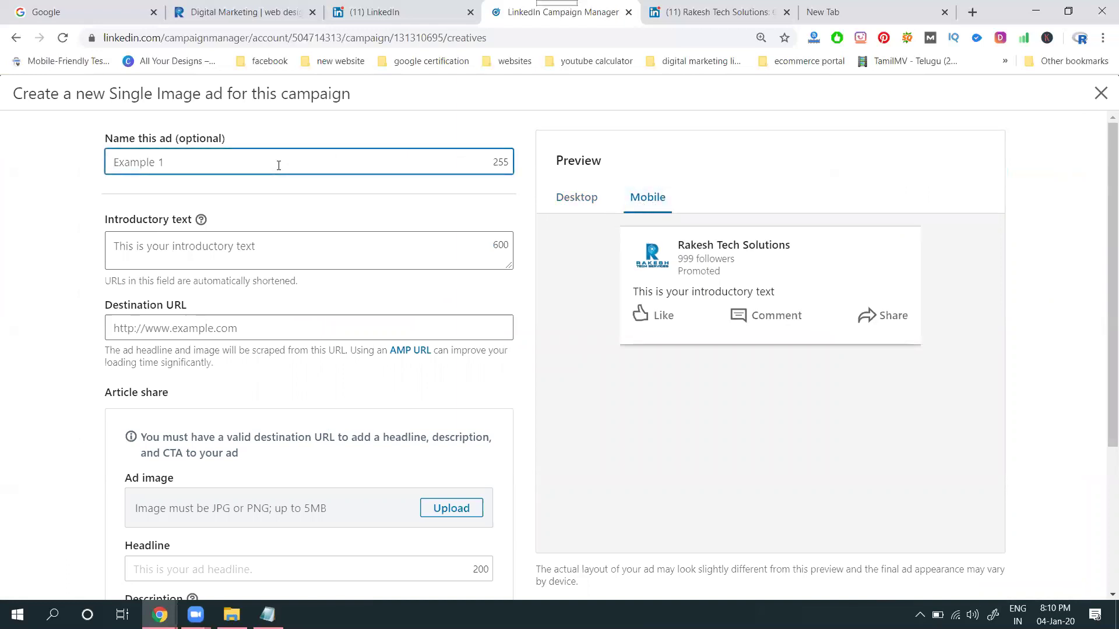
text(ra)
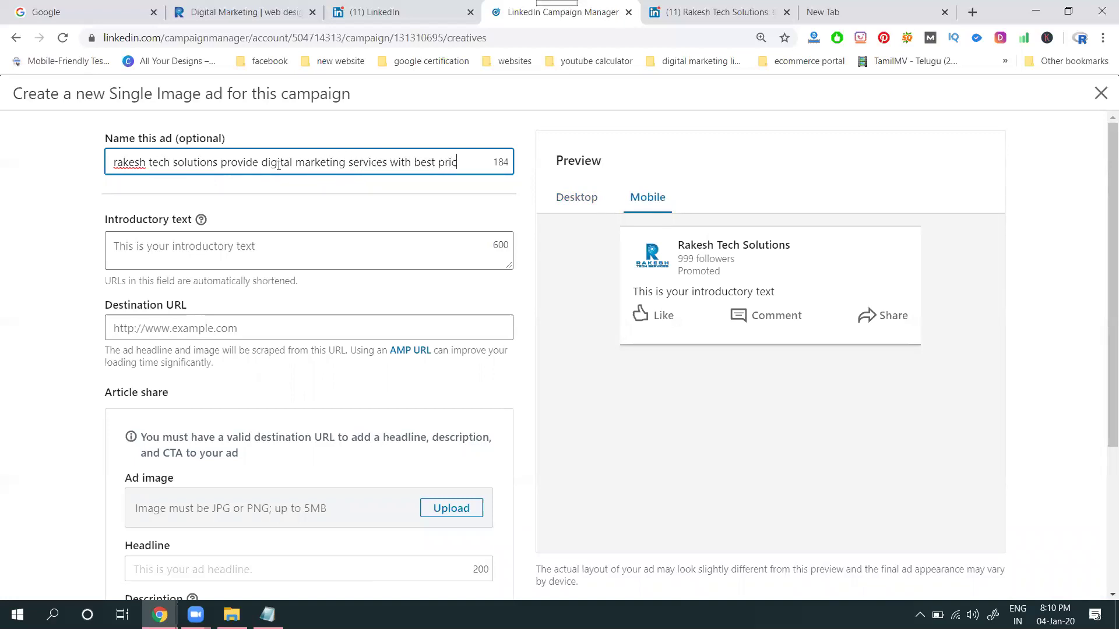
text(madhapur Hyderabad)
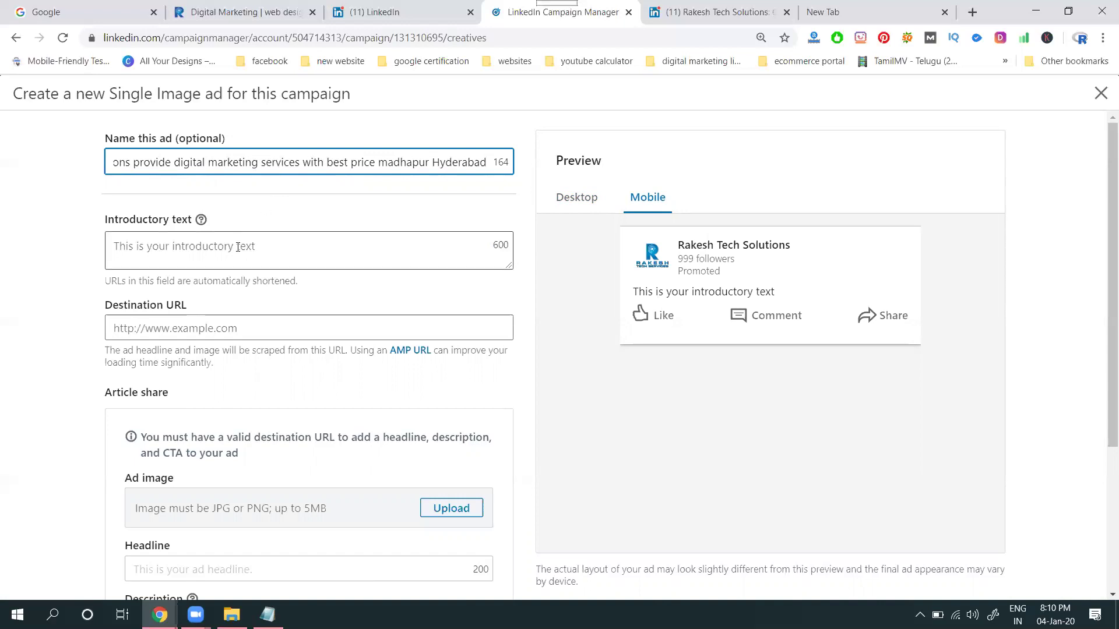
click(233, 256)
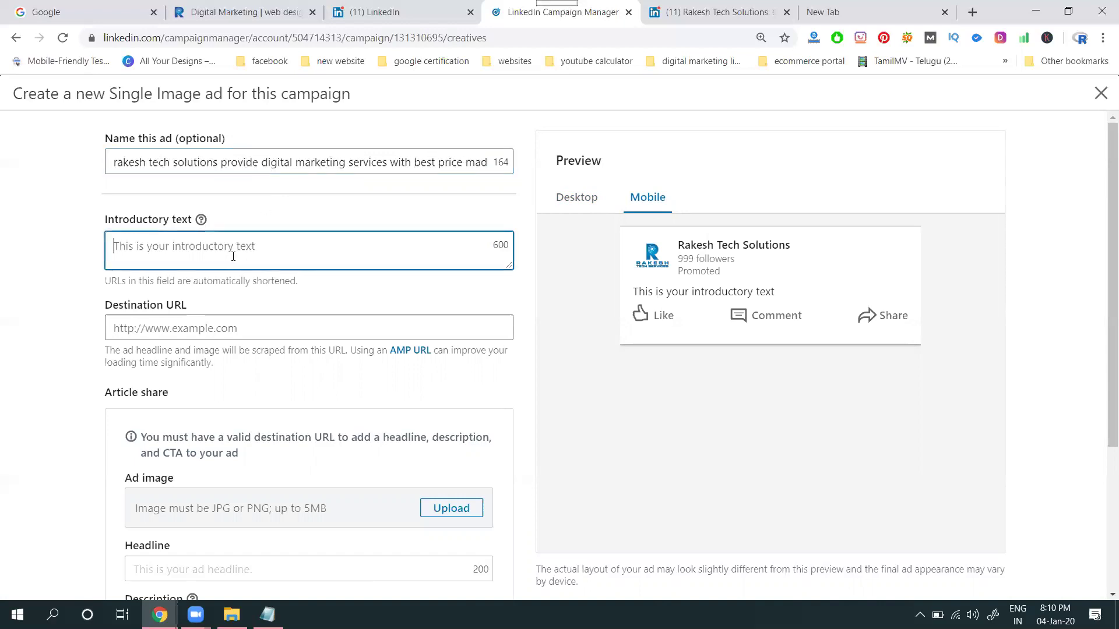
triple_click(233, 161)
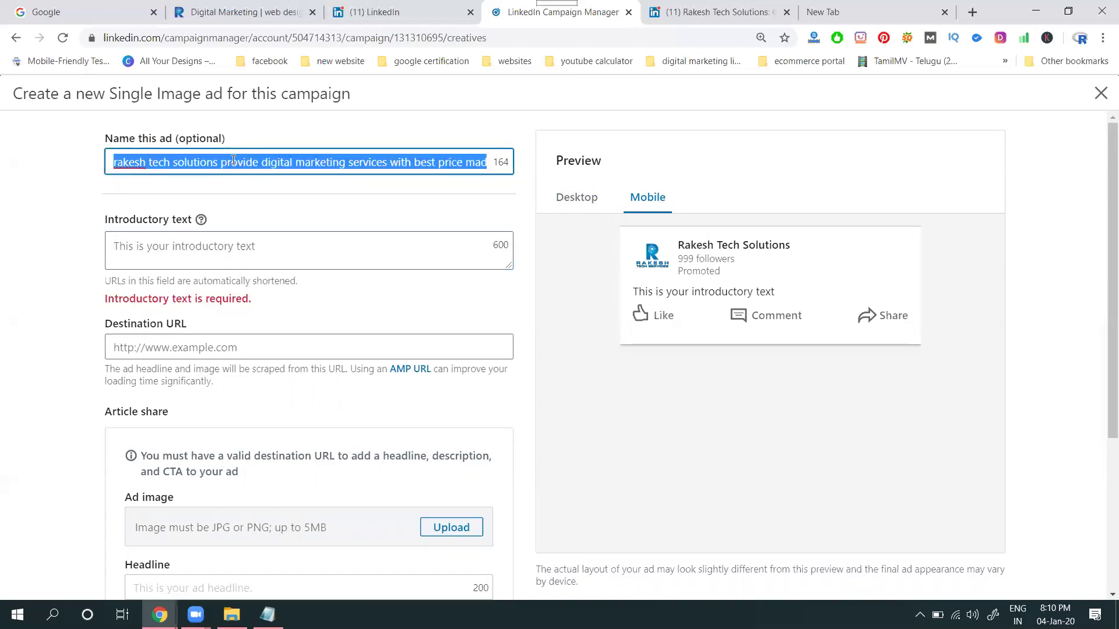
click(229, 233)
text(rakesh tech solutions provide digital marketing services with best price madhapur Hyderabad)
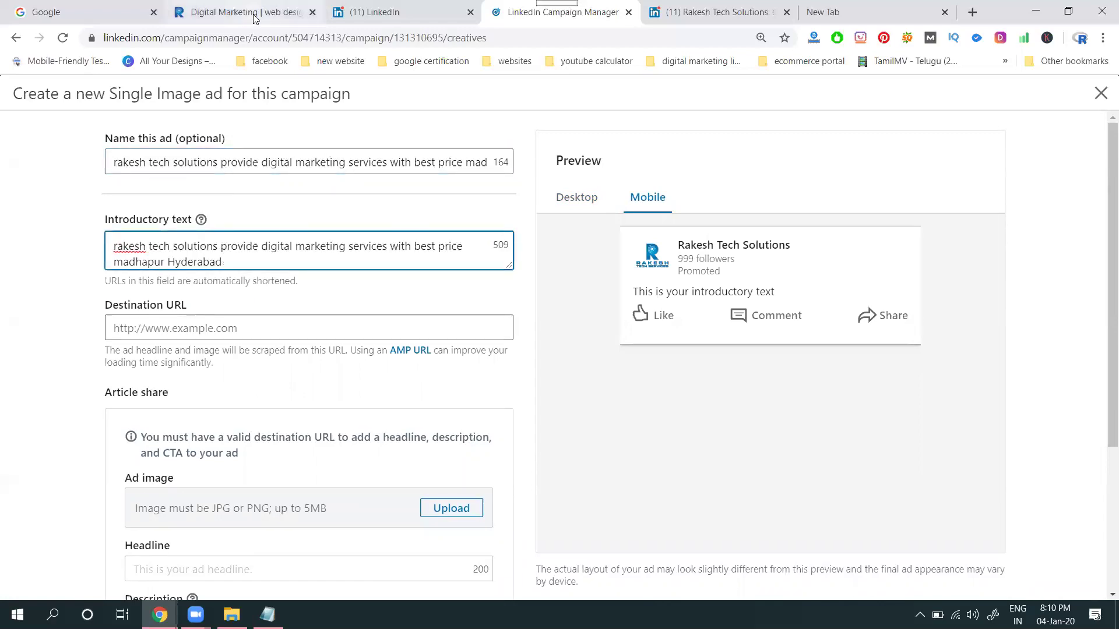
- Copy the Digital Marketing Services In Madhapur Hyderabad page URL from the company website
click(255, 19)
click(688, 143)
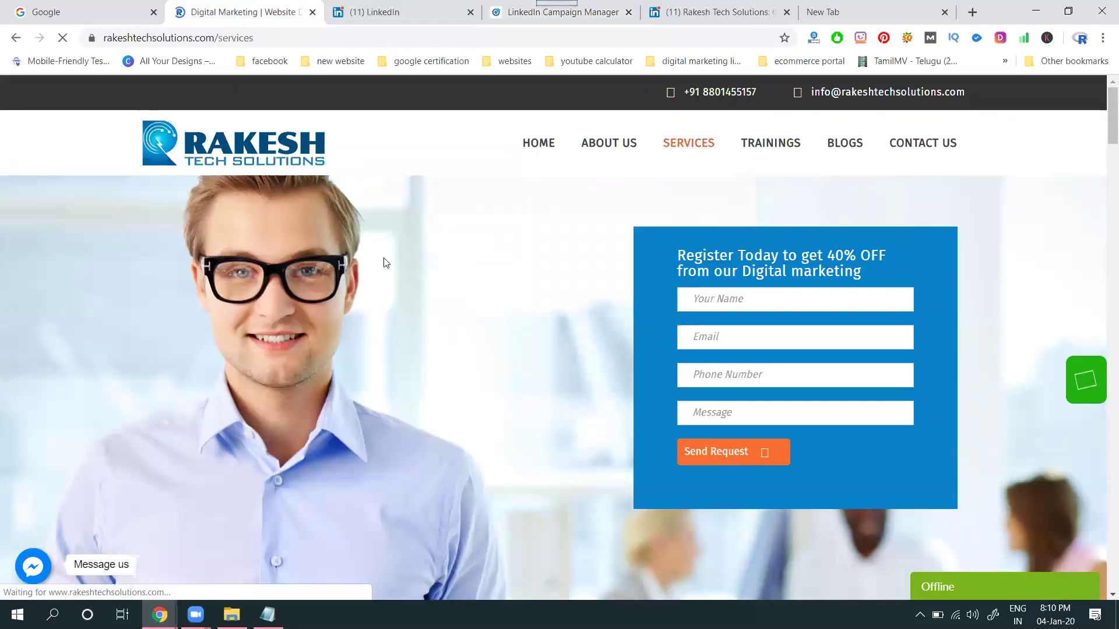
scroll(517, 305, down, 2)
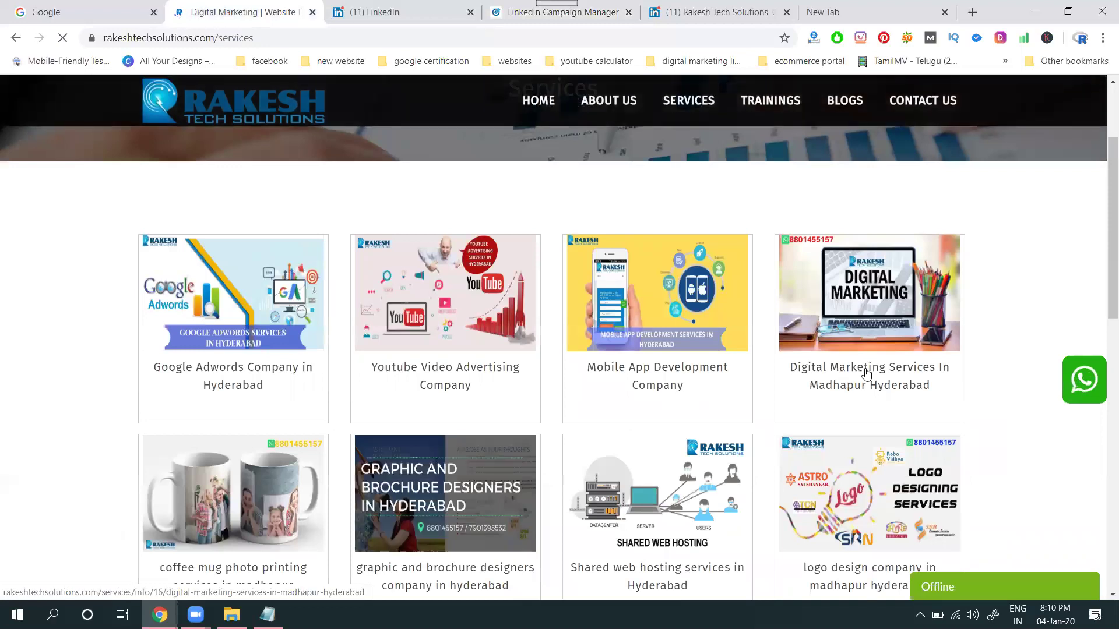
click(866, 374)
click(379, 41)
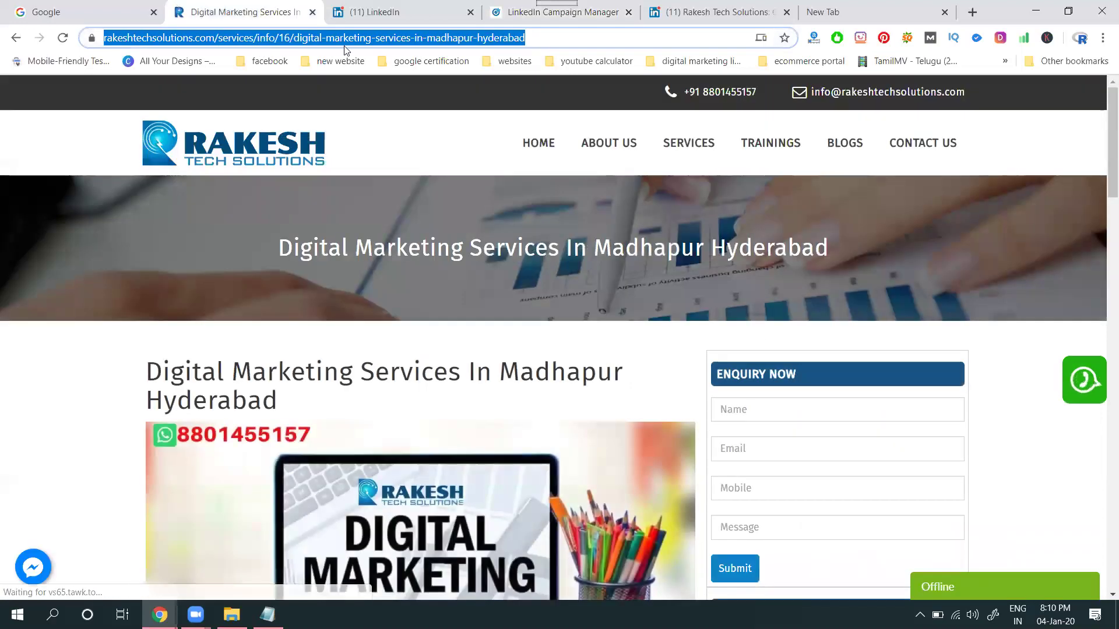
click(559, 12)
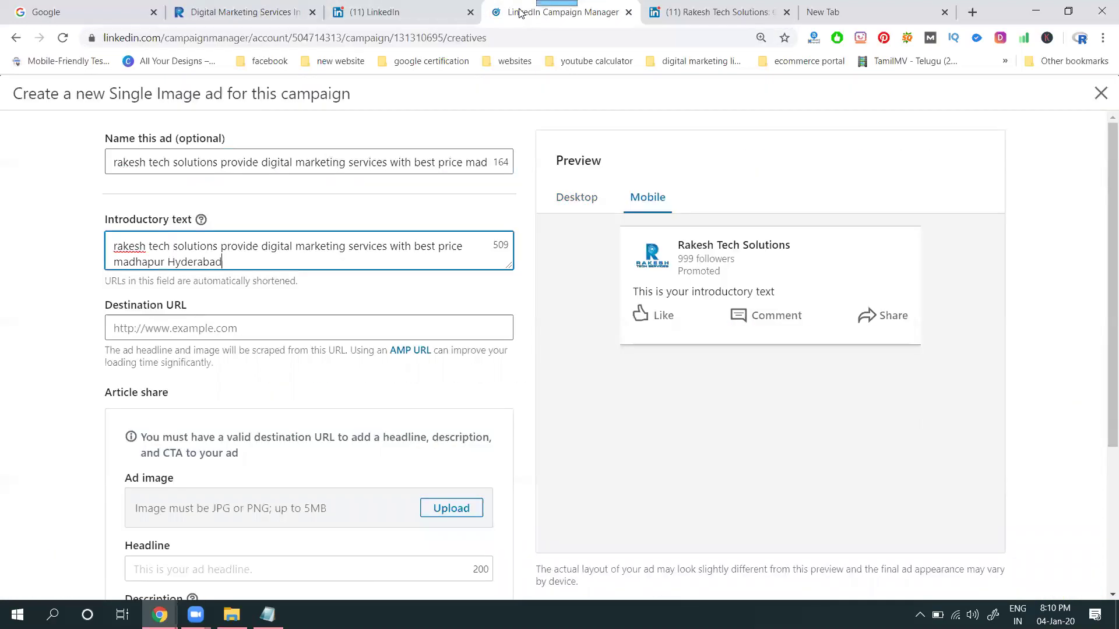
- Paste the service page URL as the destination and upload the digital marketing image
click(302, 328)
key(ctrl+v)
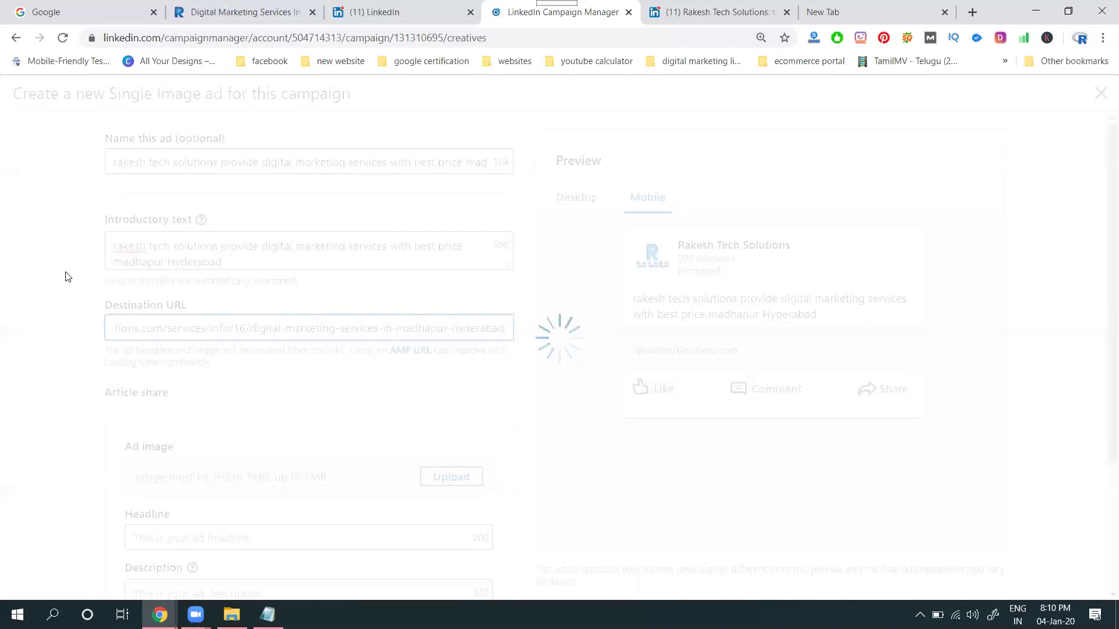
scroll(93, 263, down, 2)
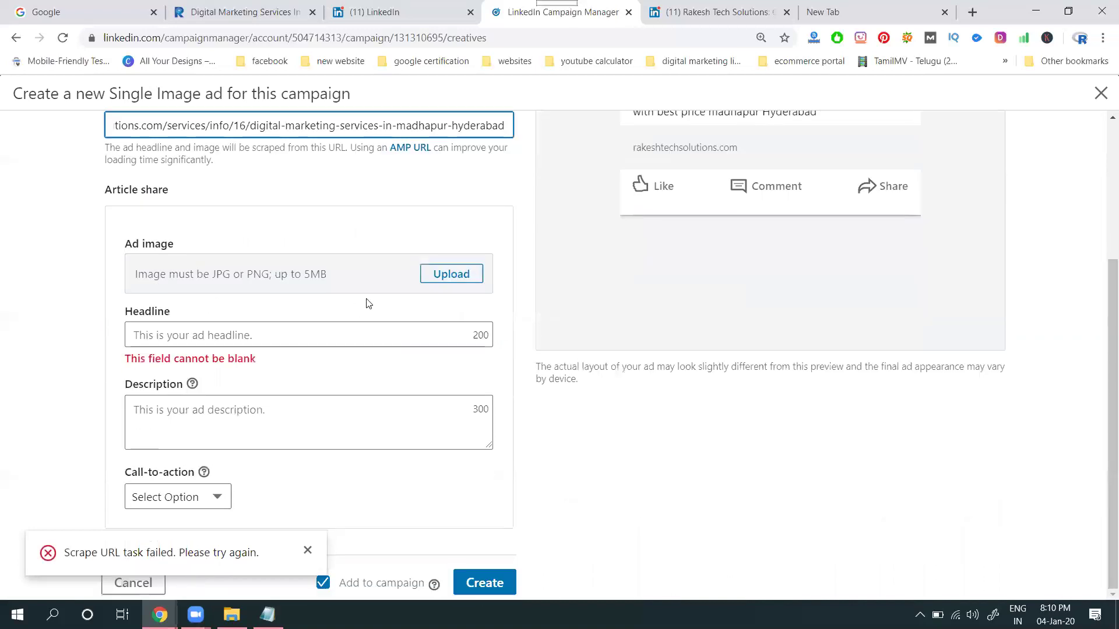
click(462, 277)
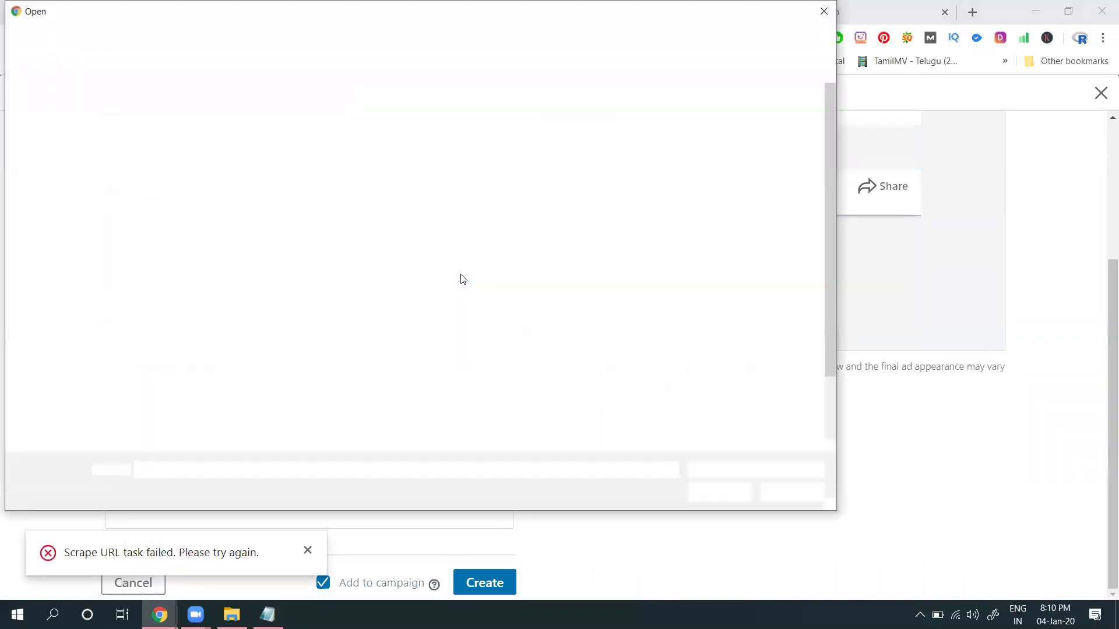
double_click(785, 243)
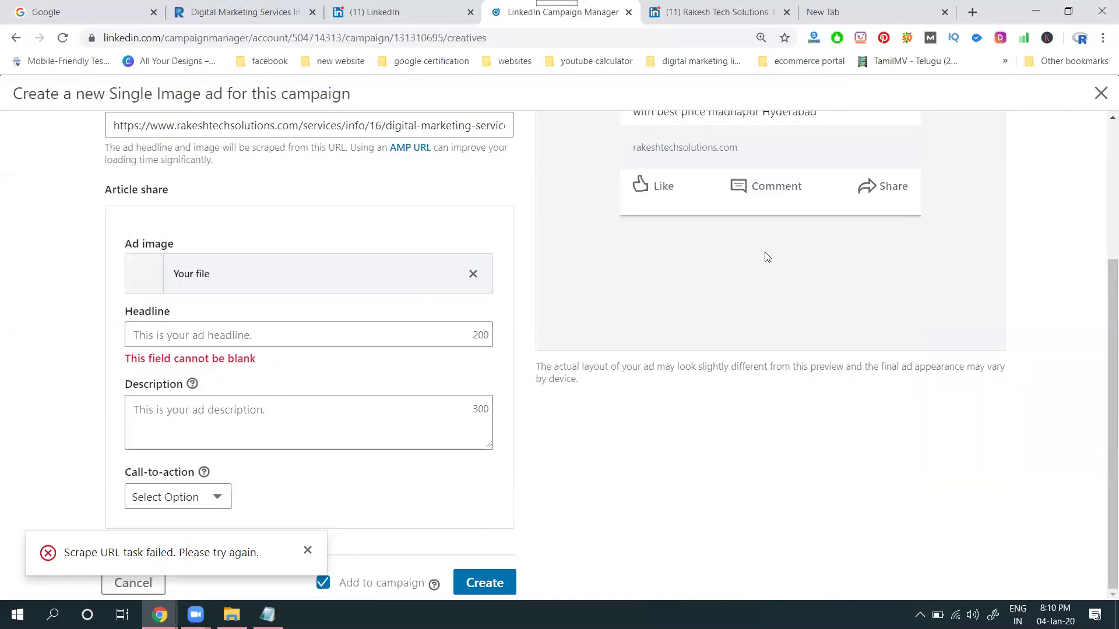
- Paste the URL into the headline and description, then select the introductory text
click(236, 333)
key(ctrl+v)
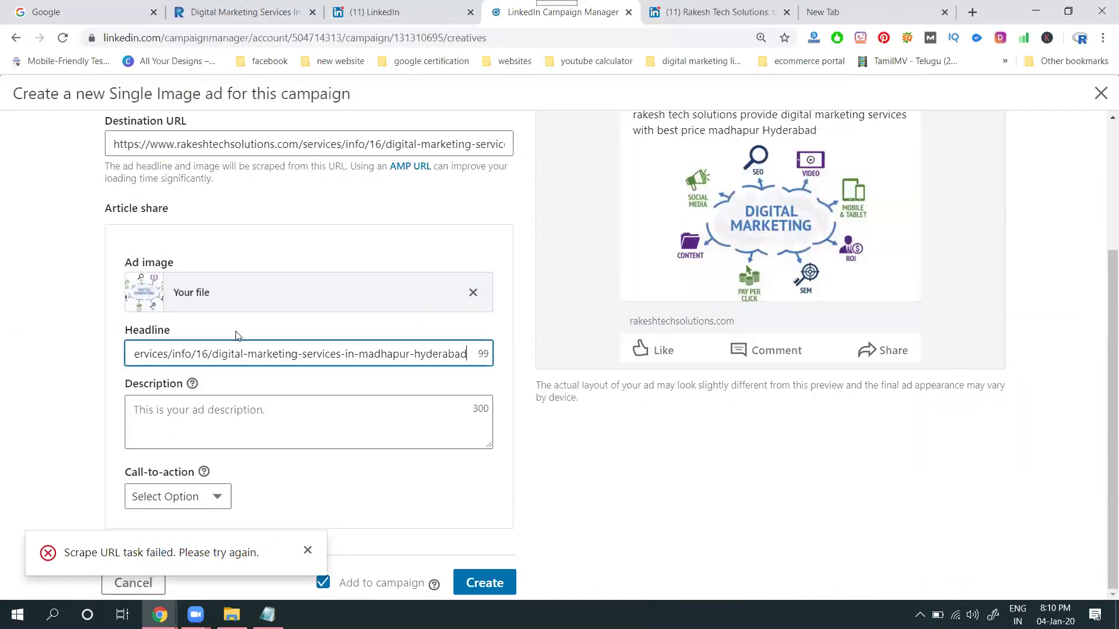
click(249, 417)
text(https://www.rakeshtechsolutions.com/services/info/16/digital-marketing-services-in-madhapur-hyderabad)
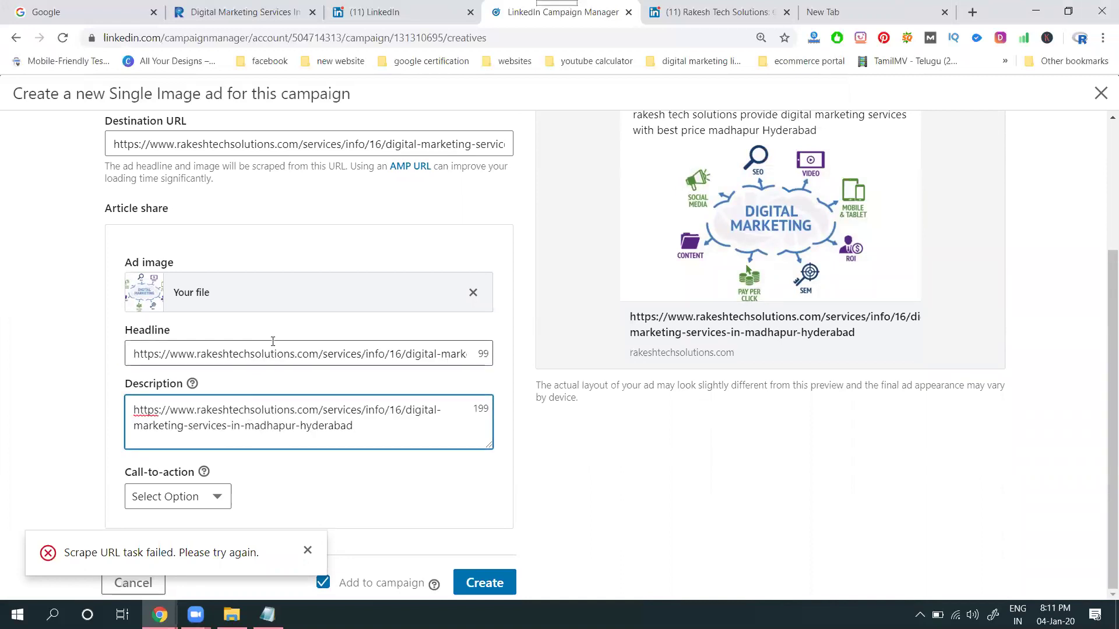
scroll(271, 158, up, 1)
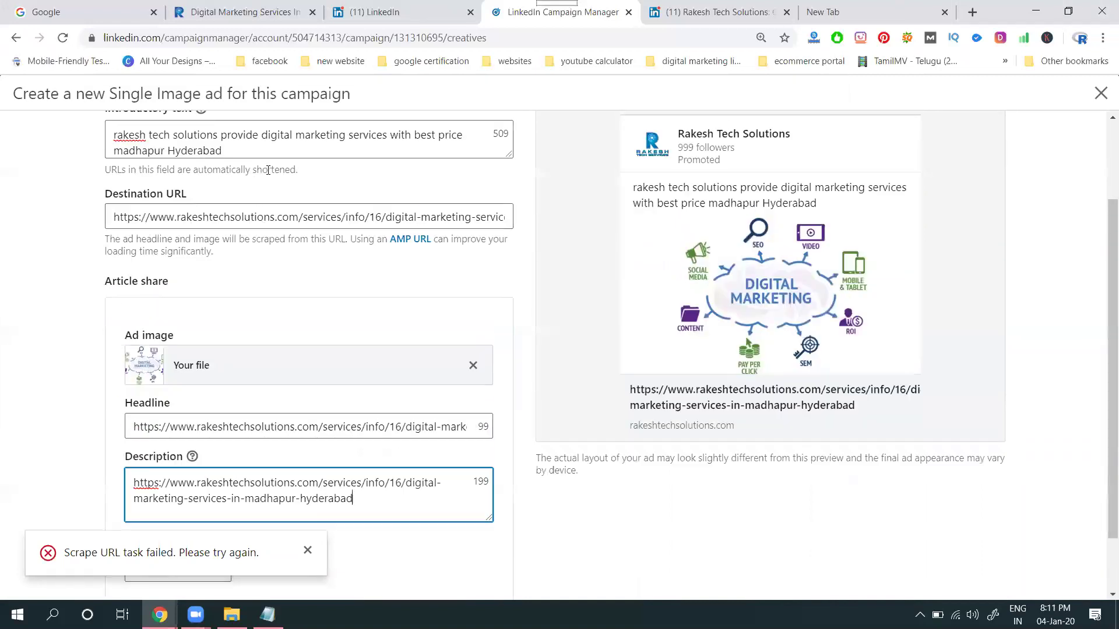
double_click(291, 135)
click(290, 135)
key(ctrl+a)
key(ctrl+c)
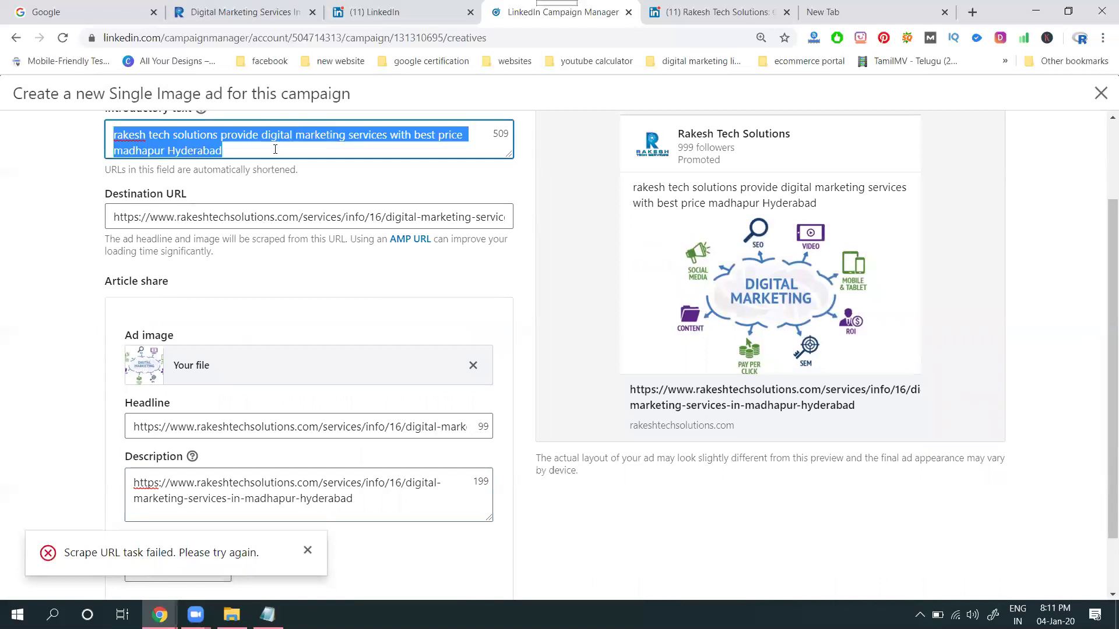
- Replace the headline and description with the introductory text, trimming the headline's opening words
click(238, 427)
double_click(238, 426)
key(ctrl+a)
key(ctrl+v)
click(230, 491)
key(ctrl+a)
key(ctrl+v)
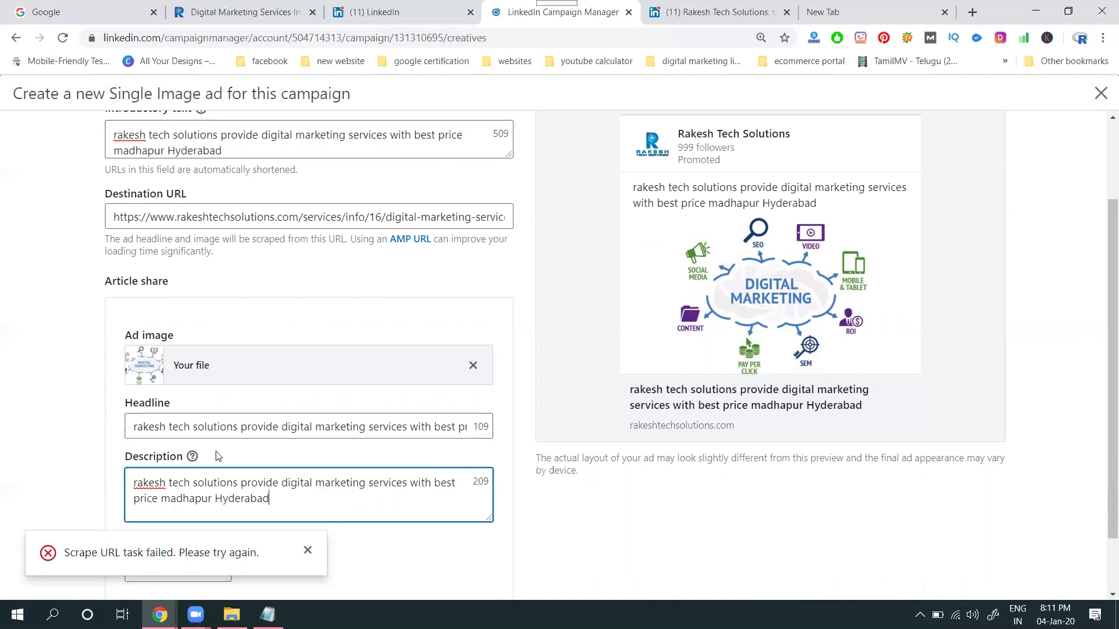
drag(282, 428, 109, 430)
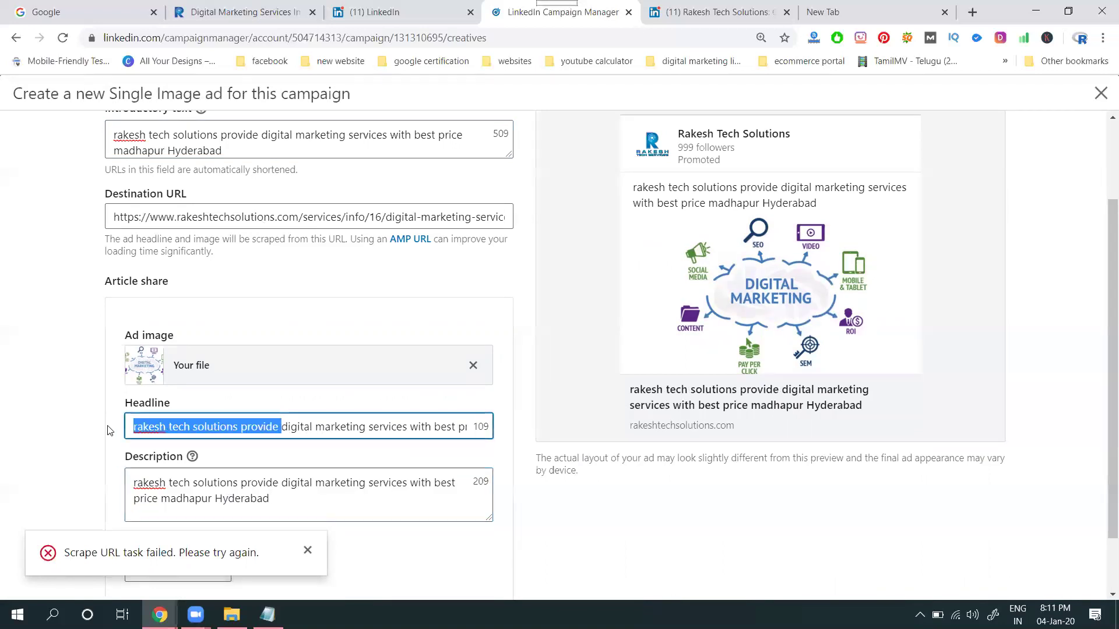
key(BackSpace)
scroll(74, 358, down, 1)
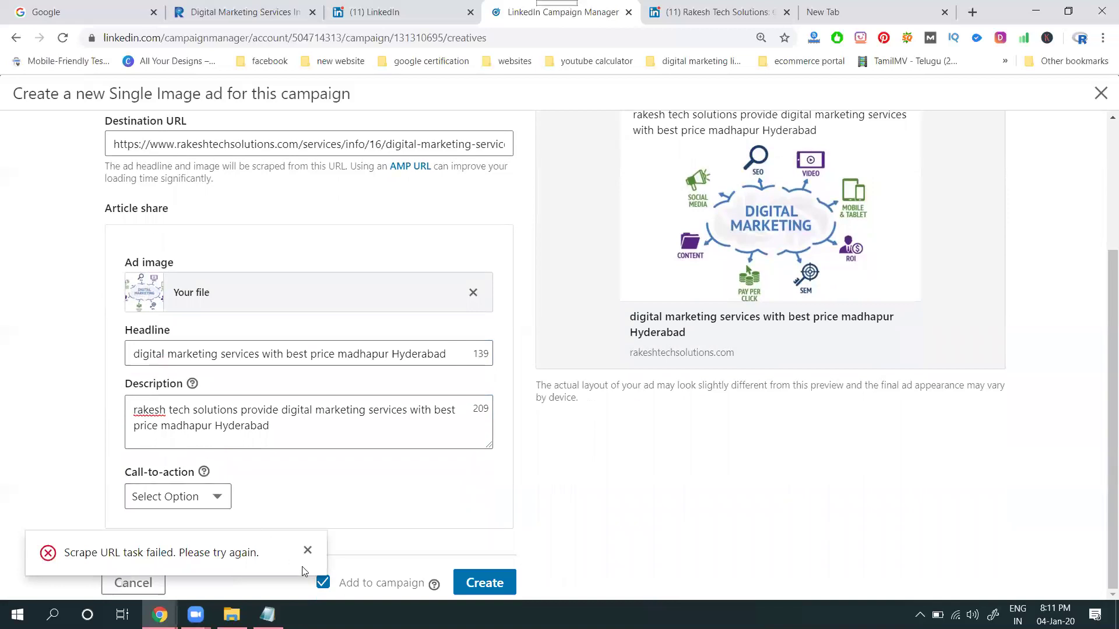
- Dismiss the scrape-failed error and check the company website's home page address
click(308, 551)
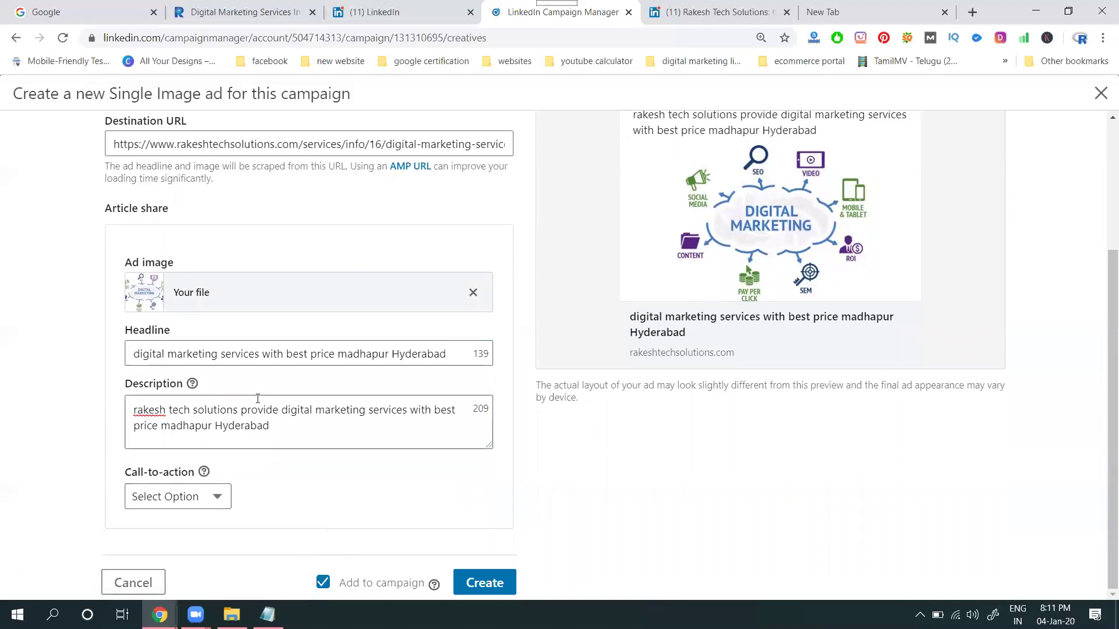
scroll(263, 402, up, 2)
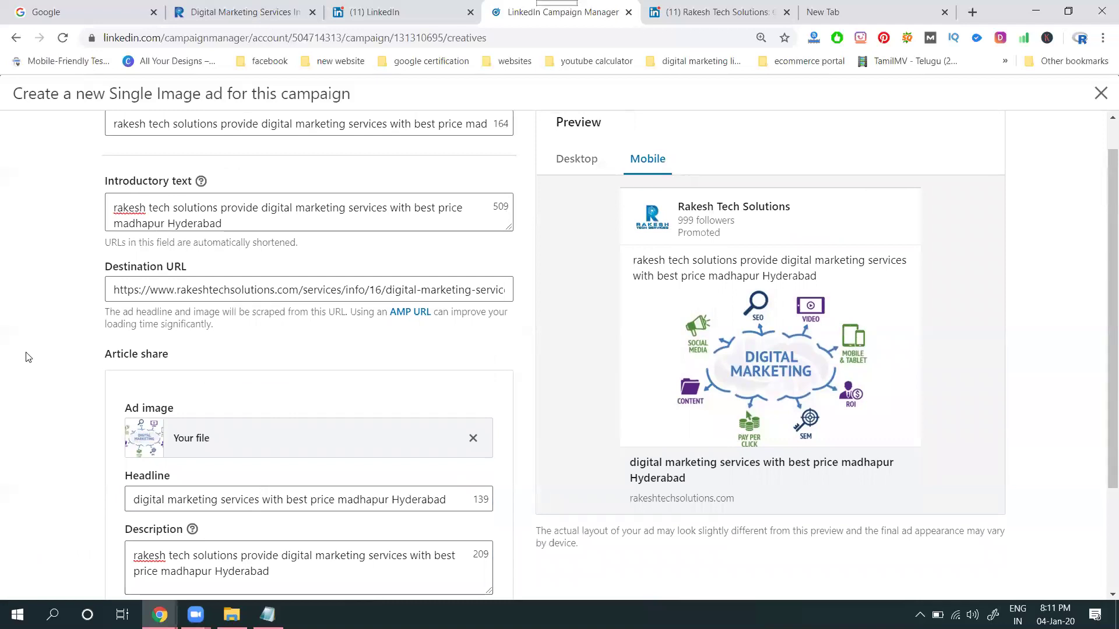
click(234, 12)
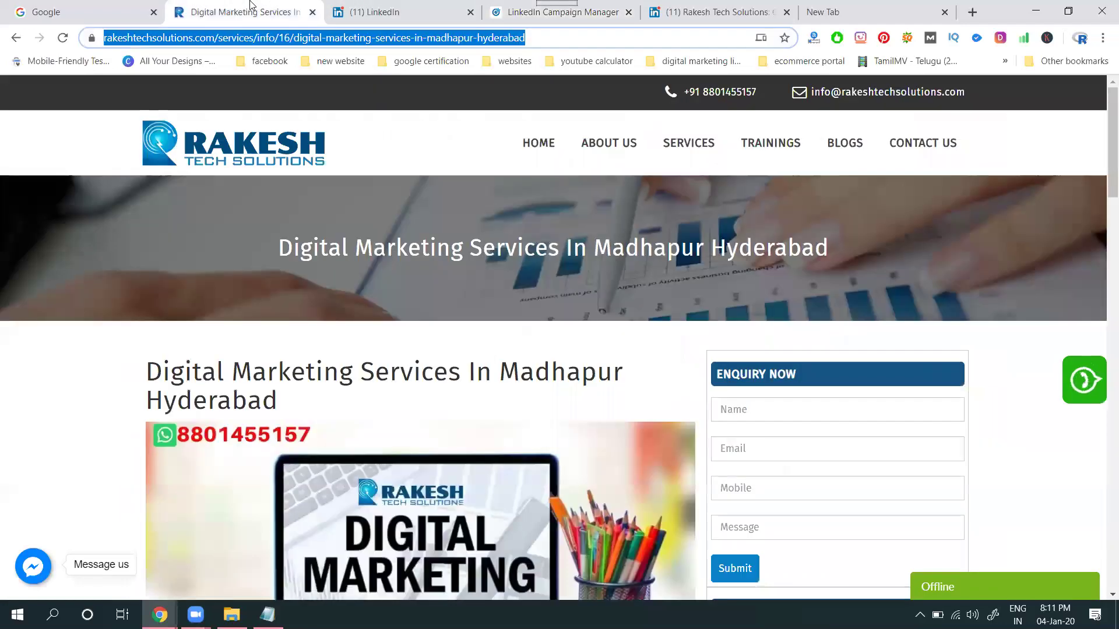
click(524, 149)
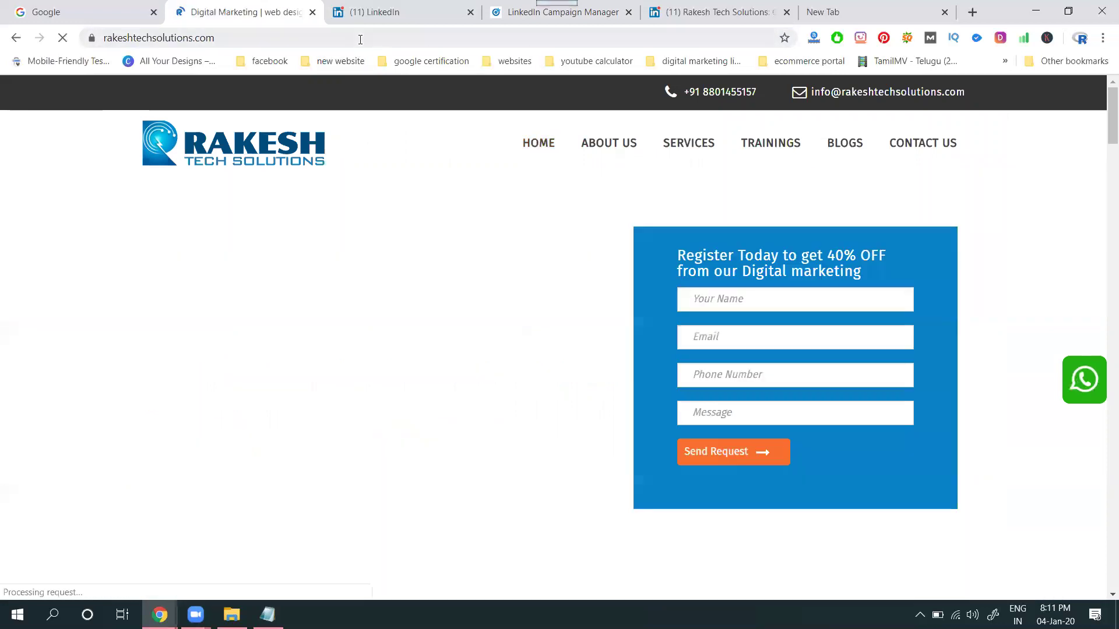
click(360, 39)
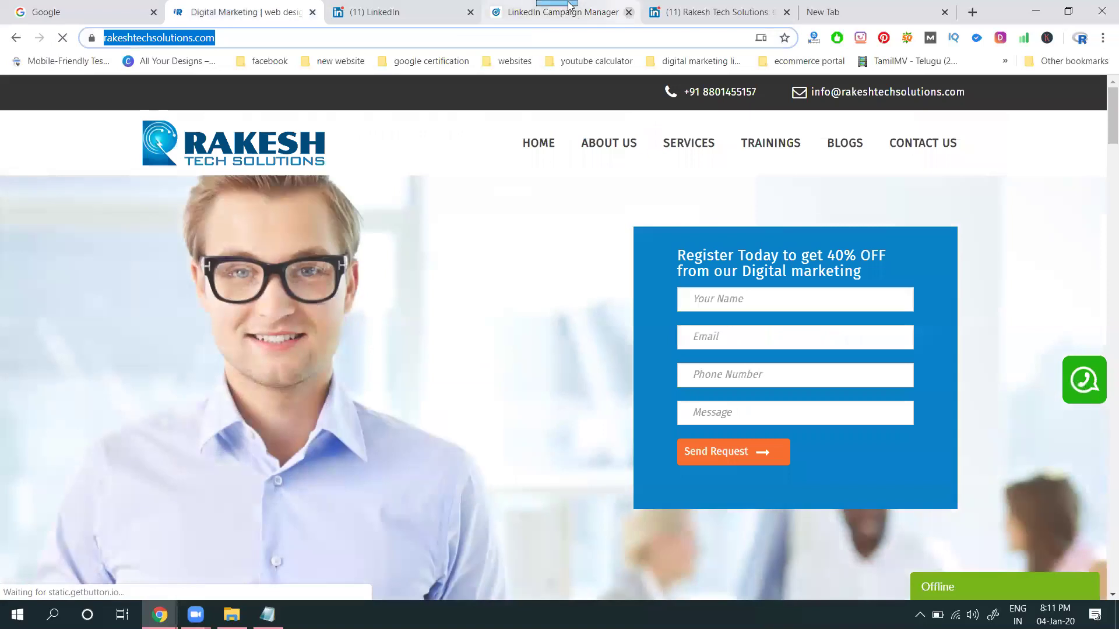
click(587, 7)
scroll(316, 314, down, 1)
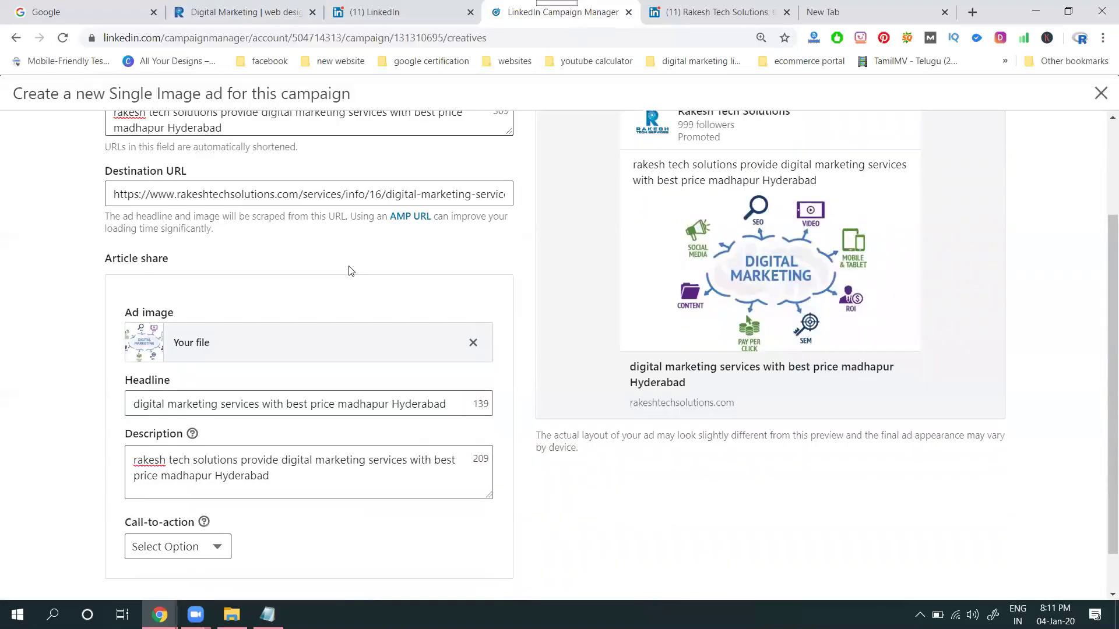
scroll(221, 366, down, 1)
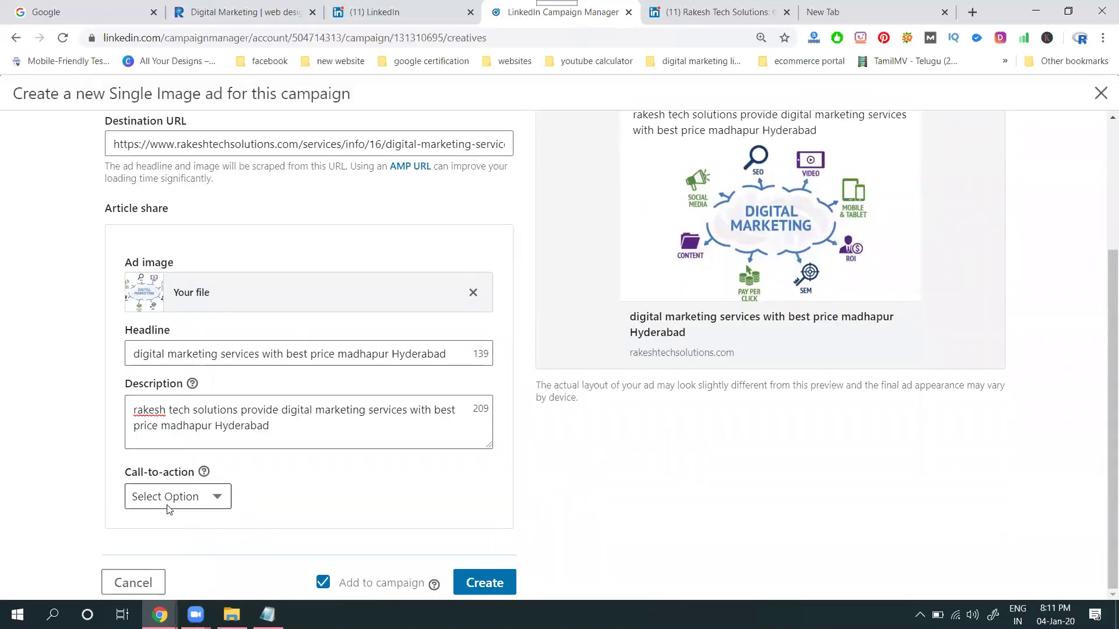
- Set the call-to-action to Sign Up, replacing Learn More, and switch to the LinkedIn site
click(203, 501)
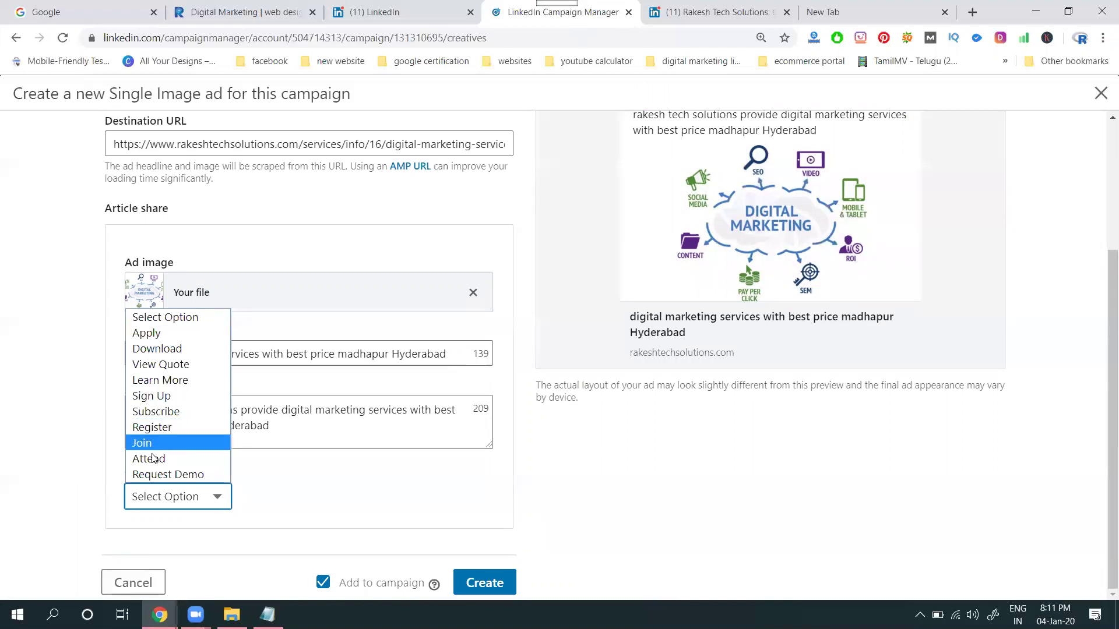
click(158, 381)
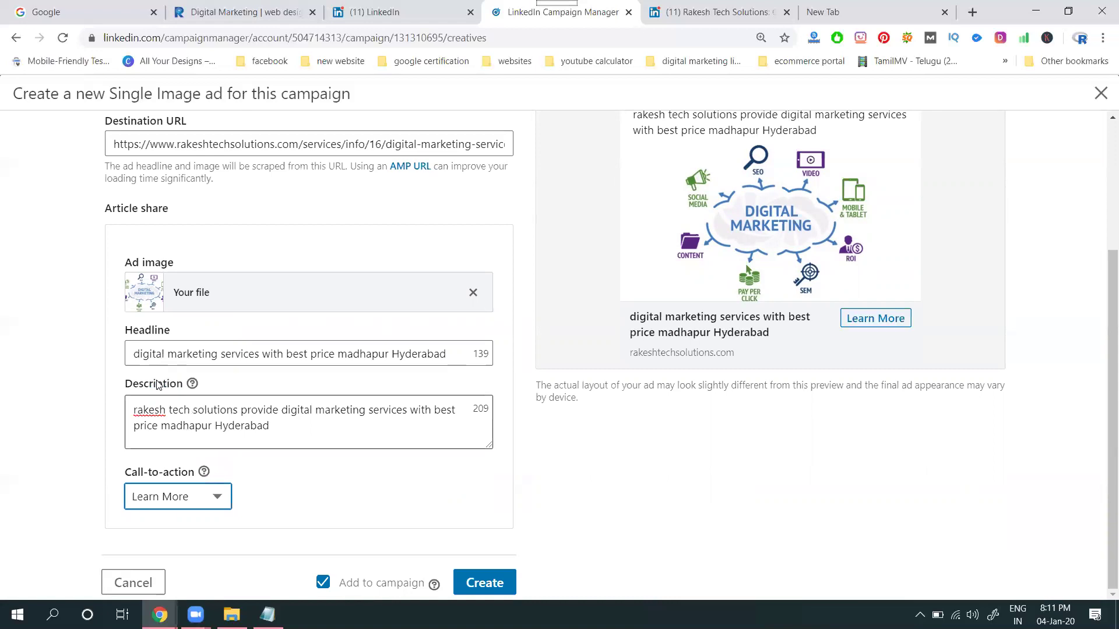
click(156, 496)
click(156, 410)
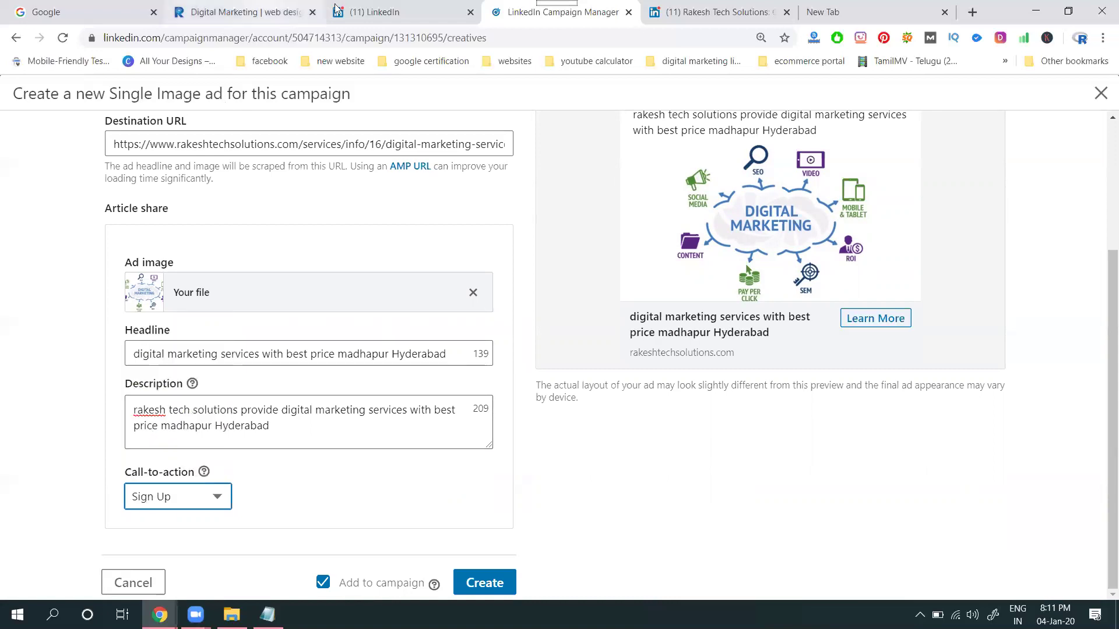
click(375, 12)
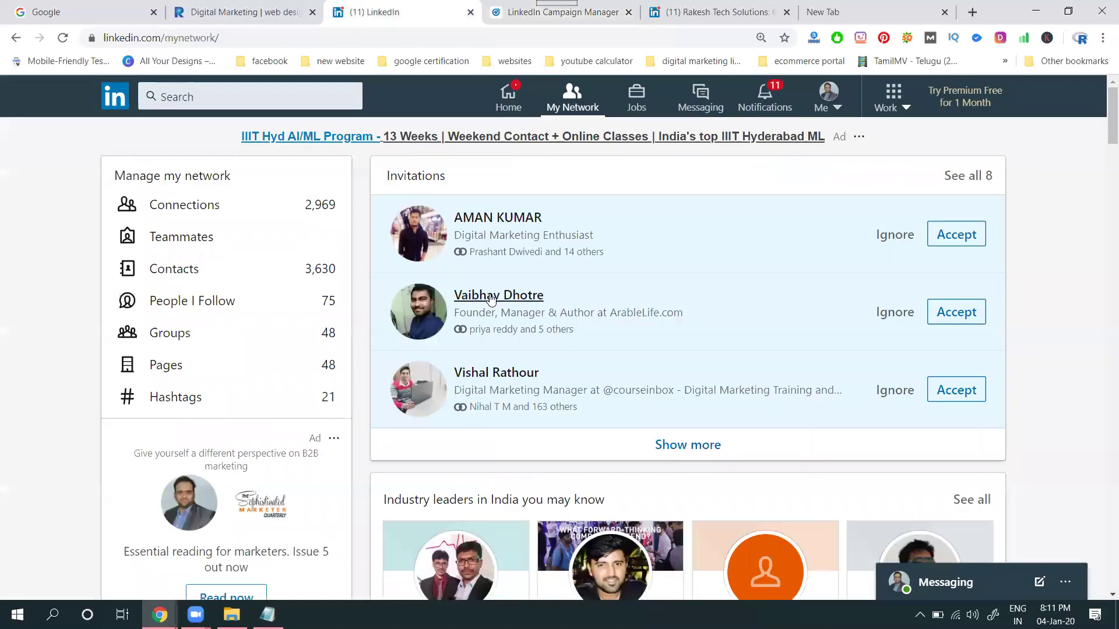
- Browse the LinkedIn home feed, advance the carousel two cards, and return to the ad form
click(507, 96)
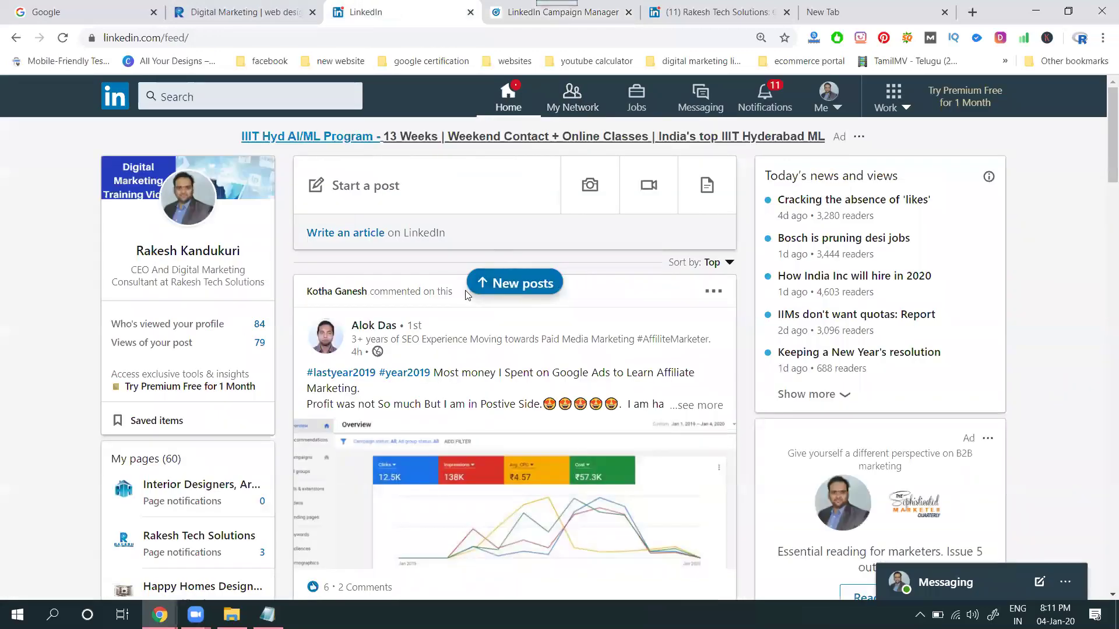
scroll(490, 245, down, 3)
scroll(472, 297, down, 4)
scroll(463, 311, down, 3)
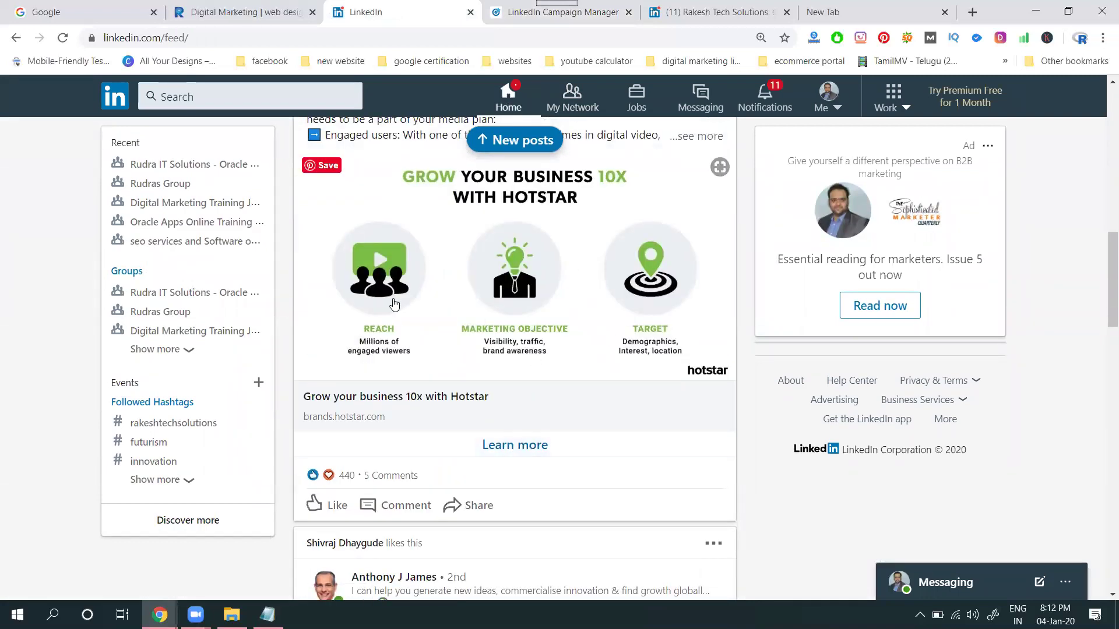
scroll(402, 289, up, 2)
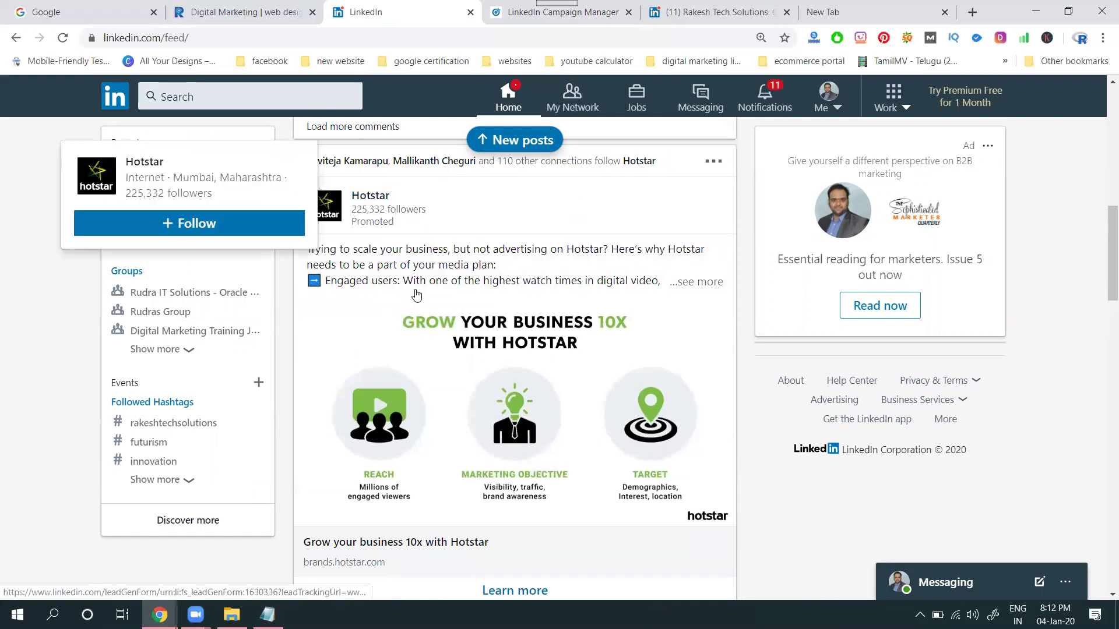
scroll(411, 306, down, 4)
scroll(411, 306, down, 5)
scroll(406, 305, down, 5)
scroll(407, 305, down, 2)
scroll(406, 301, down, 5)
scroll(402, 286, down, 2)
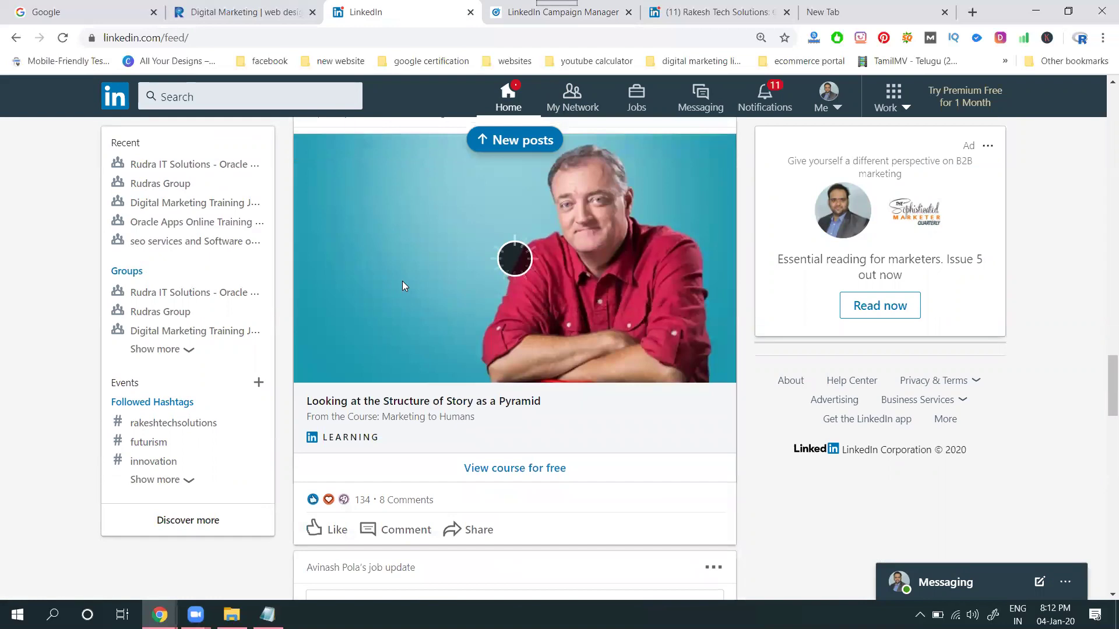
scroll(402, 285, down, 4)
scroll(401, 281, down, 2)
scroll(402, 281, down, 3)
scroll(402, 282, down, 5)
scroll(405, 283, down, 3)
scroll(404, 282, down, 2)
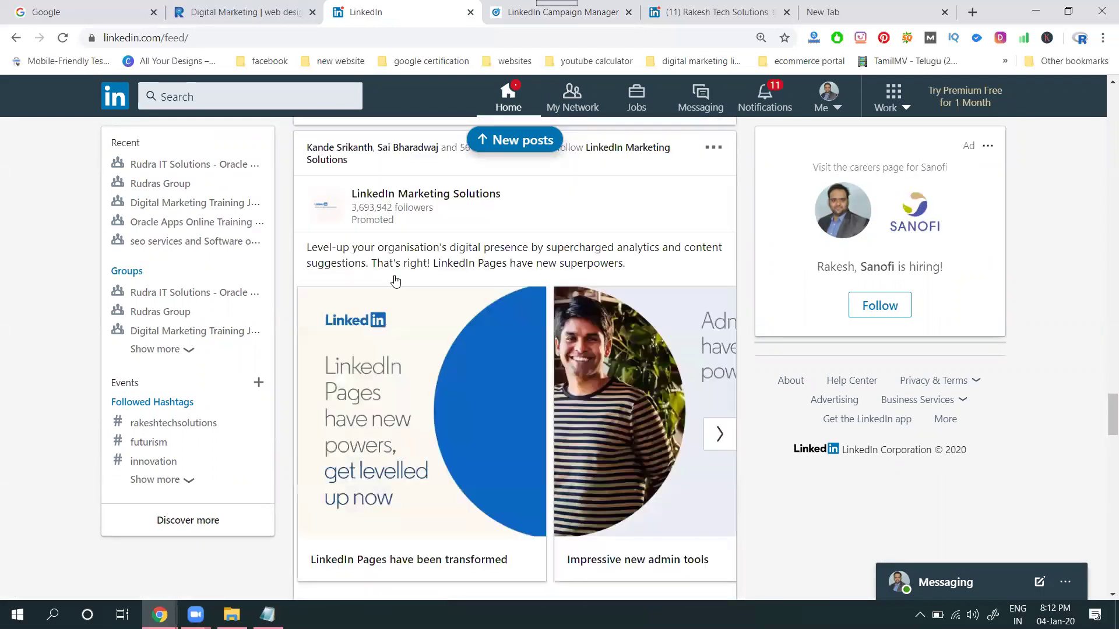
scroll(464, 368, down, 2)
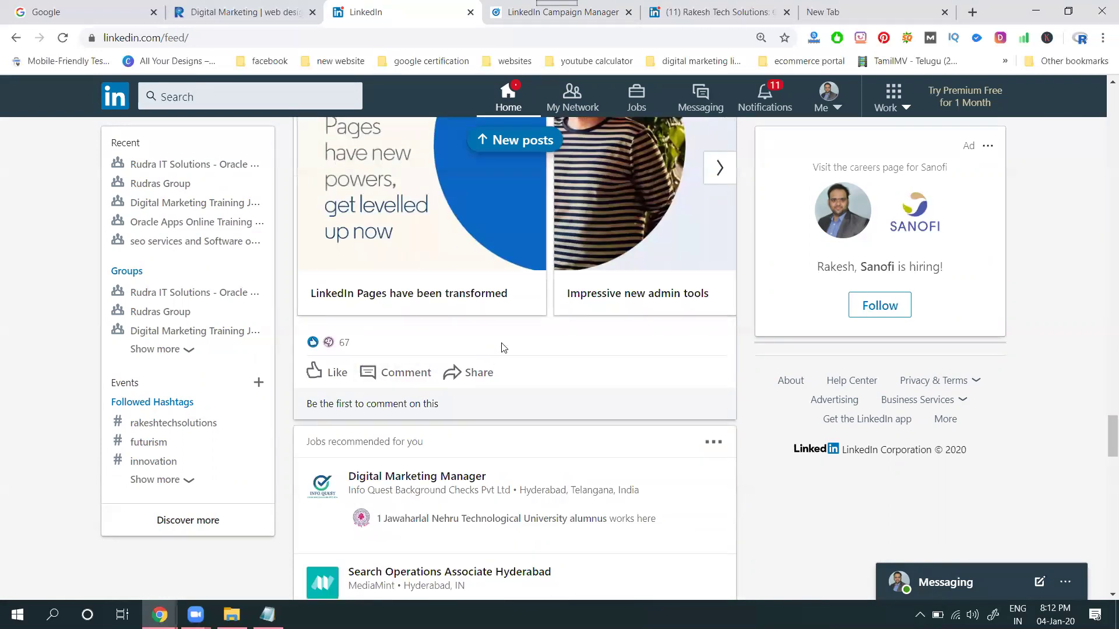
click(720, 167)
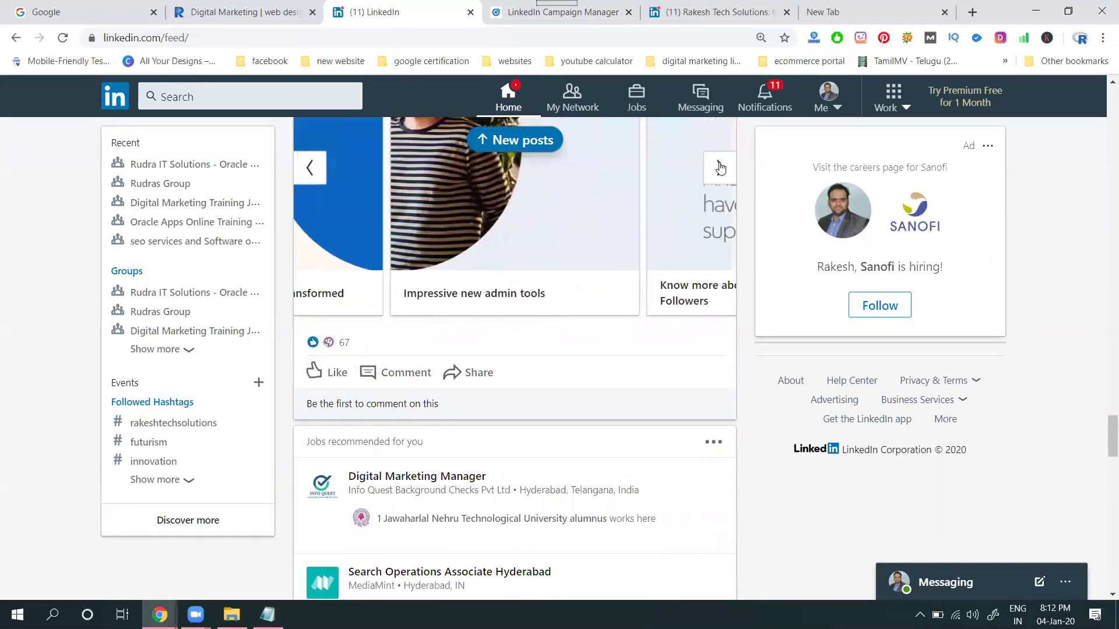
click(719, 167)
scroll(519, 342, down, 3)
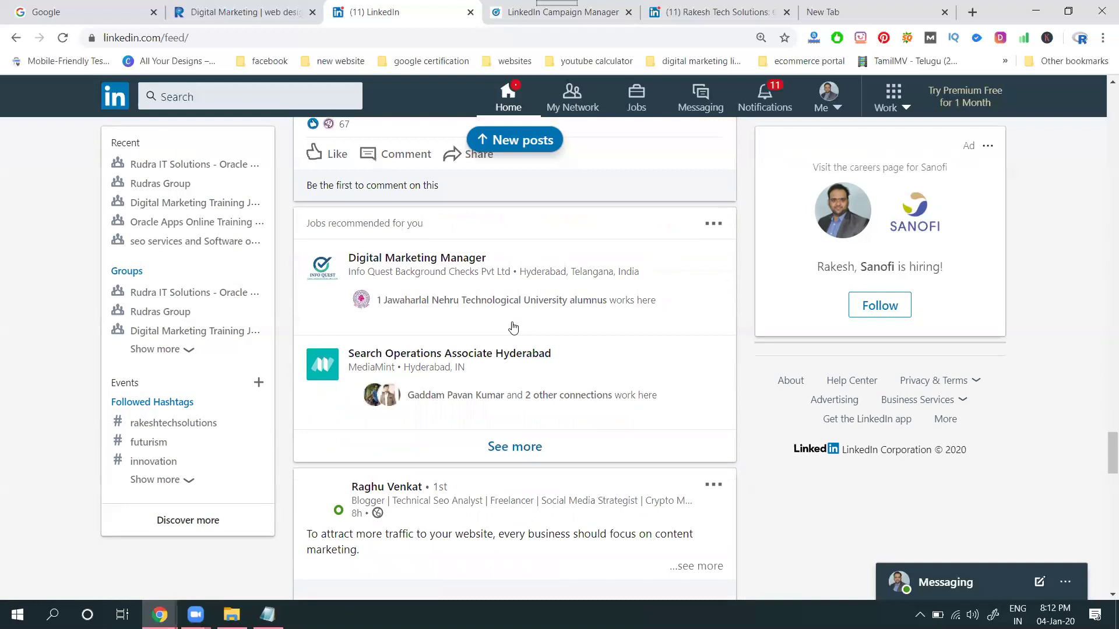
scroll(513, 327, down, 4)
scroll(509, 318, down, 3)
scroll(511, 312, down, 2)
scroll(511, 308, down, 3)
scroll(511, 309, down, 3)
scroll(507, 308, down, 1)
scroll(508, 307, down, 5)
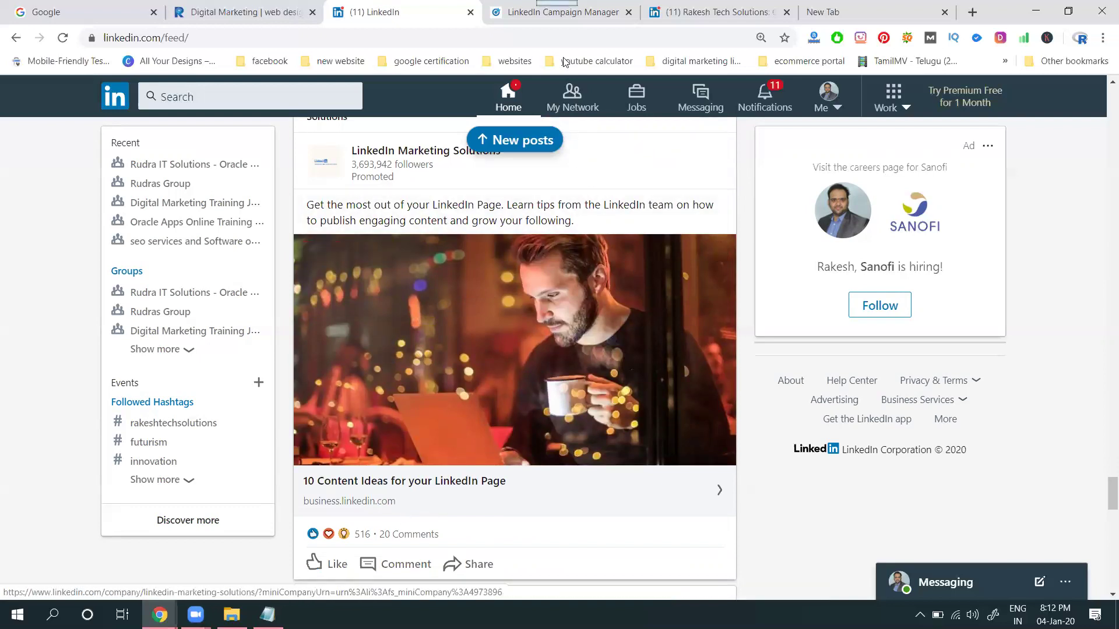
click(516, 16)
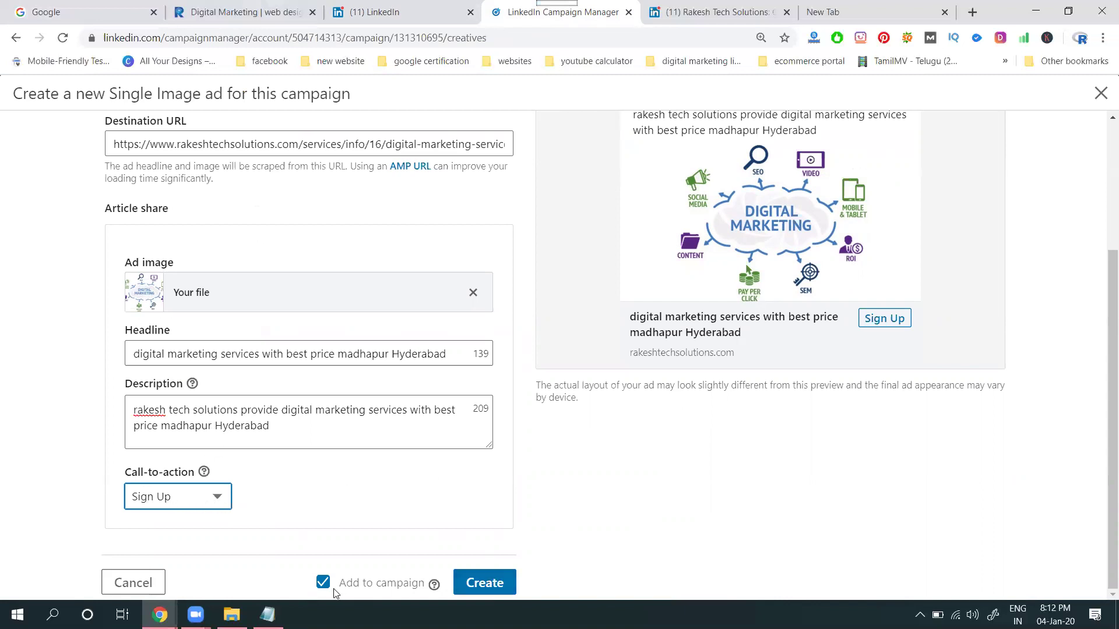
- Create the single image ad, check the one-day spend forecast, and continue to Review & Launch
click(503, 594)
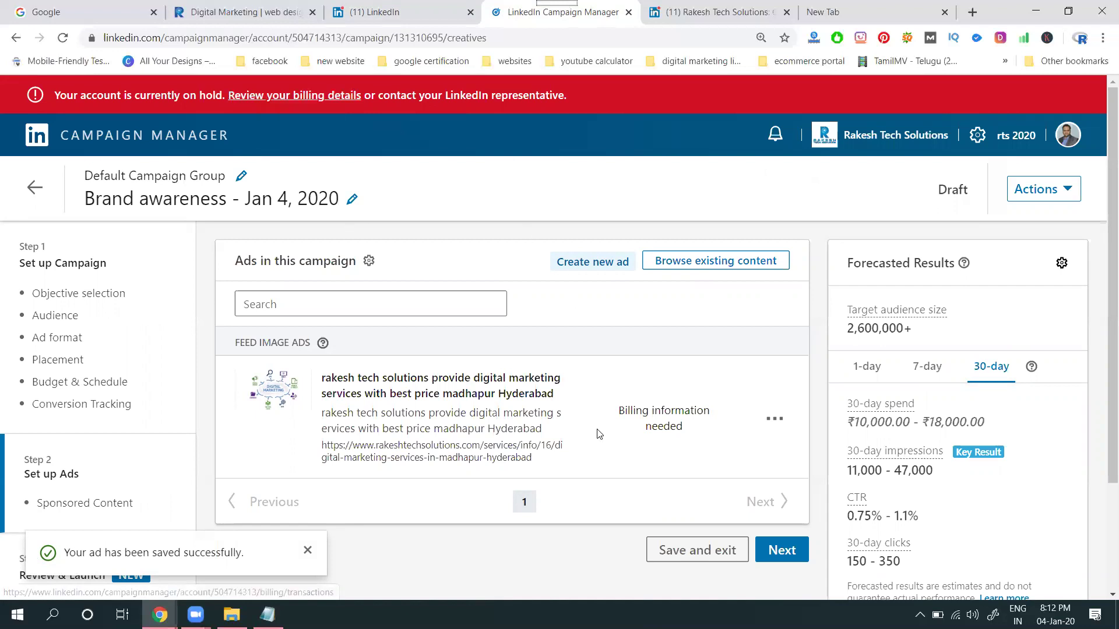
scroll(824, 390, down, 3)
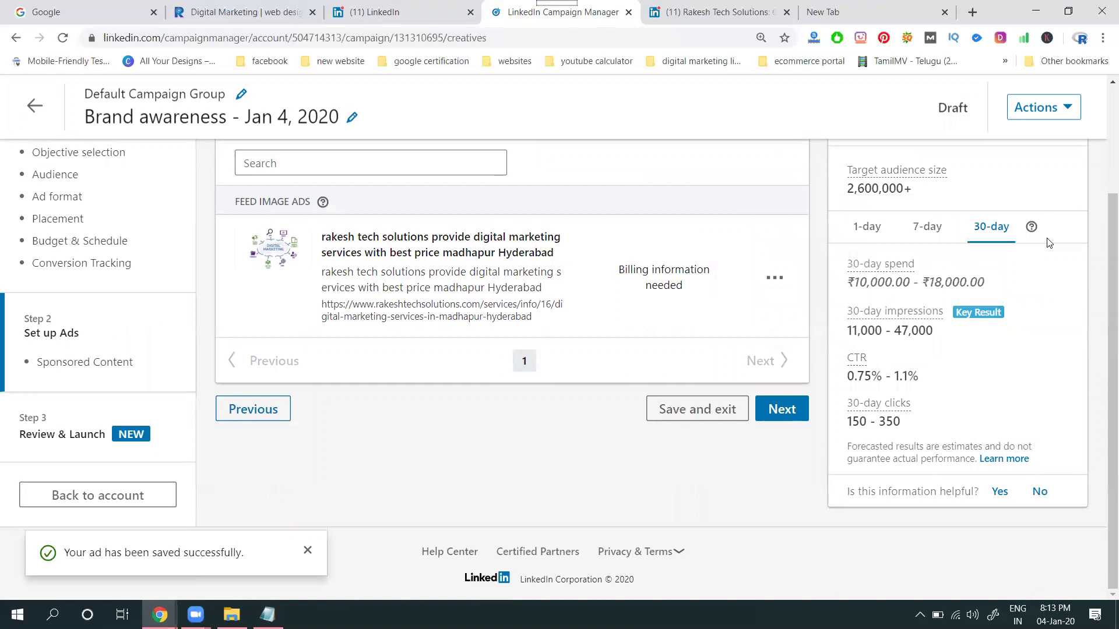
click(863, 229)
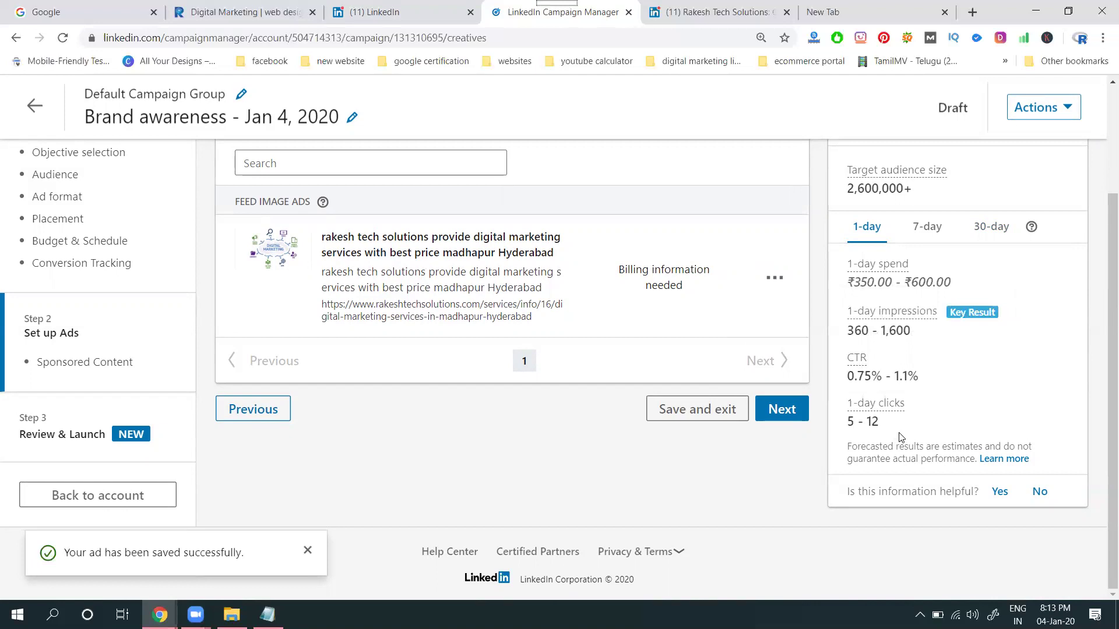
drag(847, 282, 947, 281)
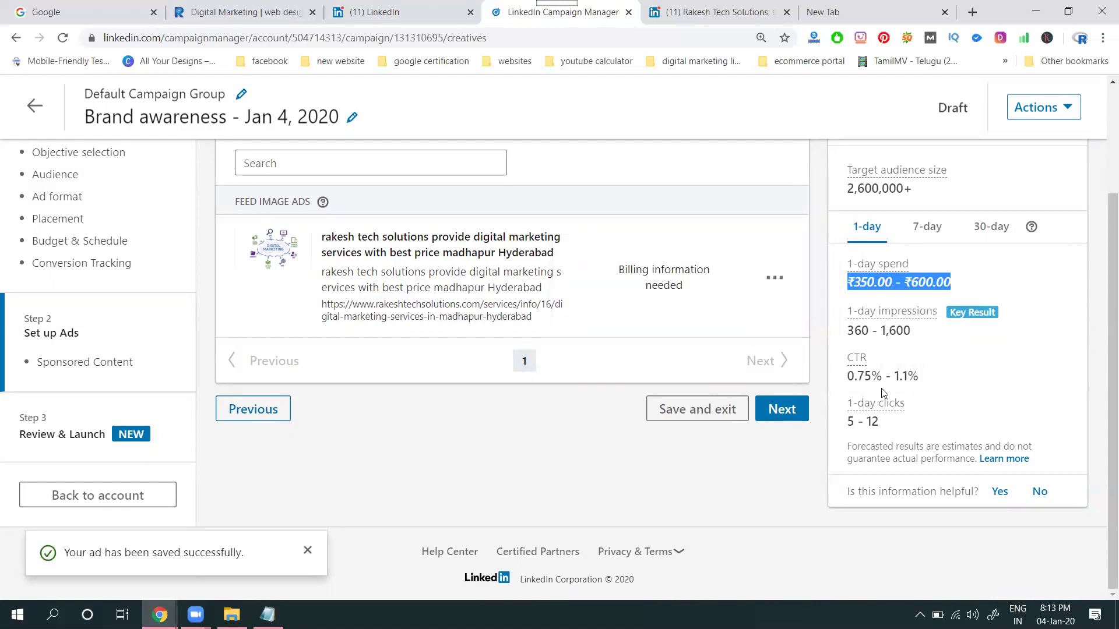
click(792, 418)
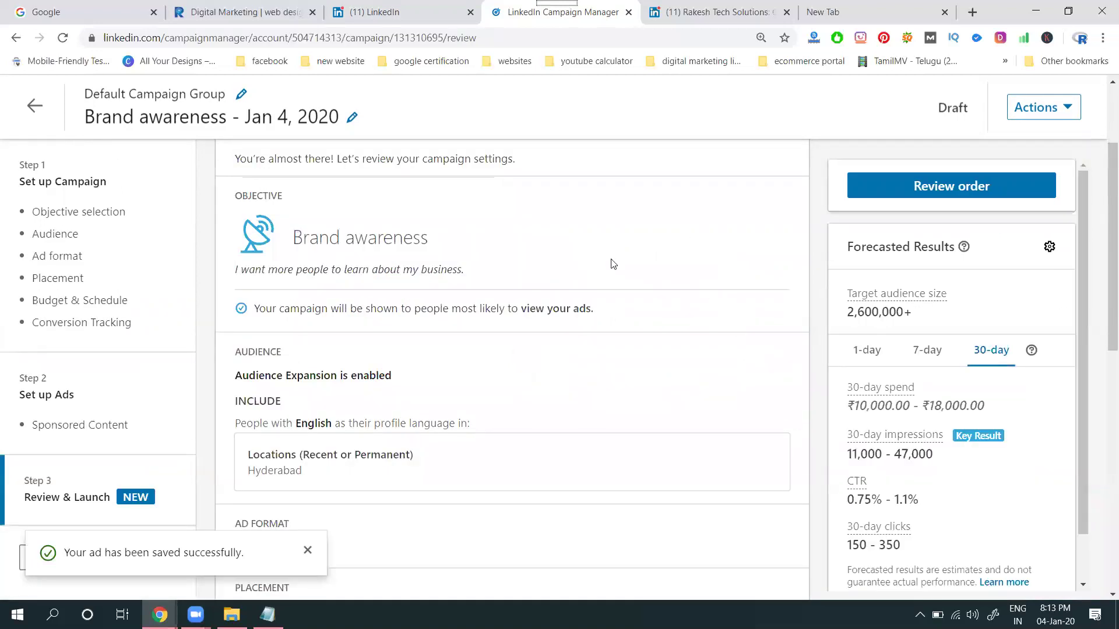
scroll(862, 223, up, 1)
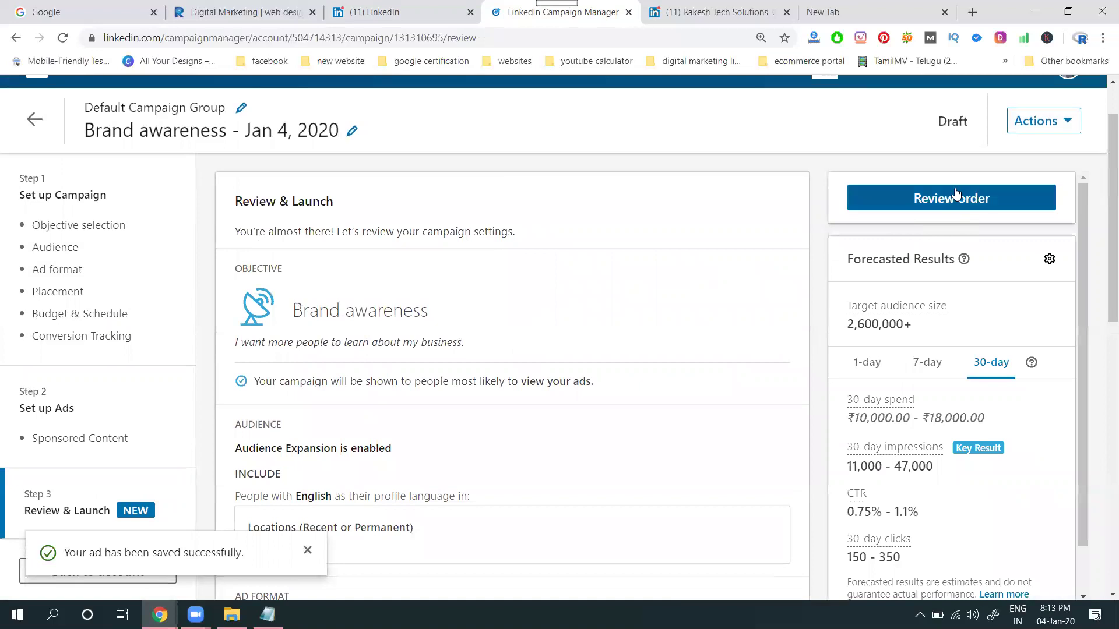
scroll(696, 310, down, 3)
scroll(696, 312, down, 5)
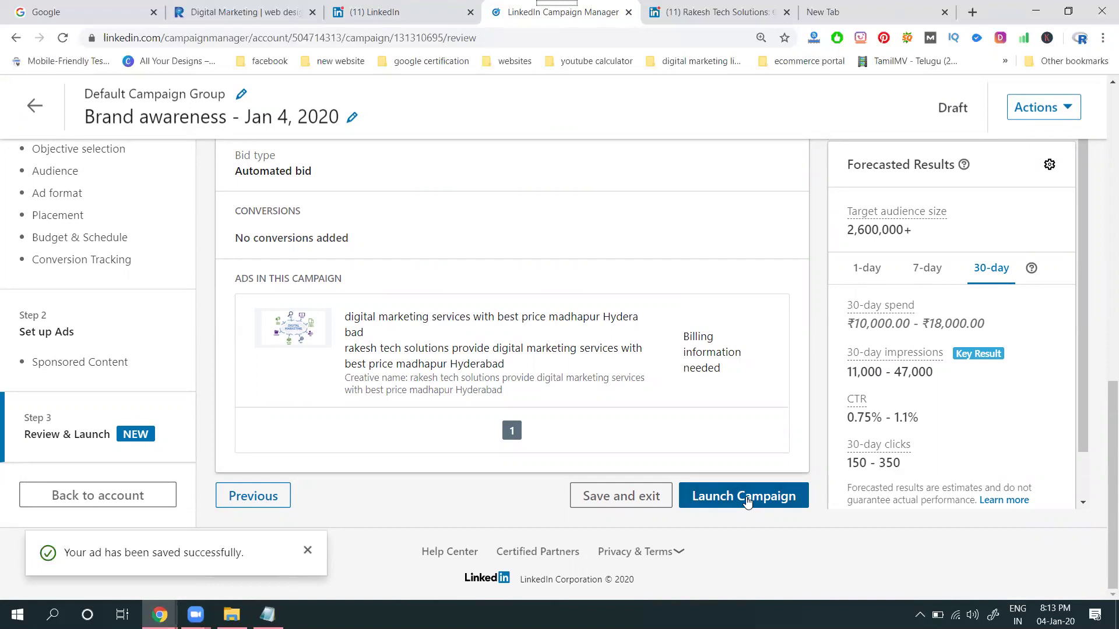
- Launch the Brand awareness campaign from the bottom of the Review & Launch page
click(746, 496)
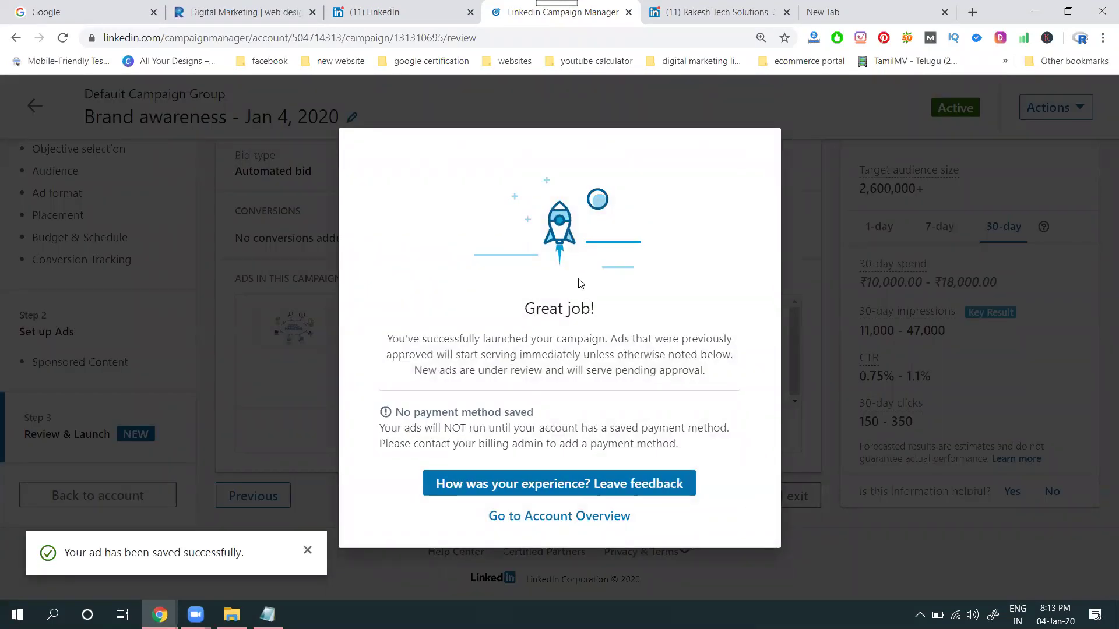
- Go to the account overview and open the Brand awareness campaign's ads
click(531, 518)
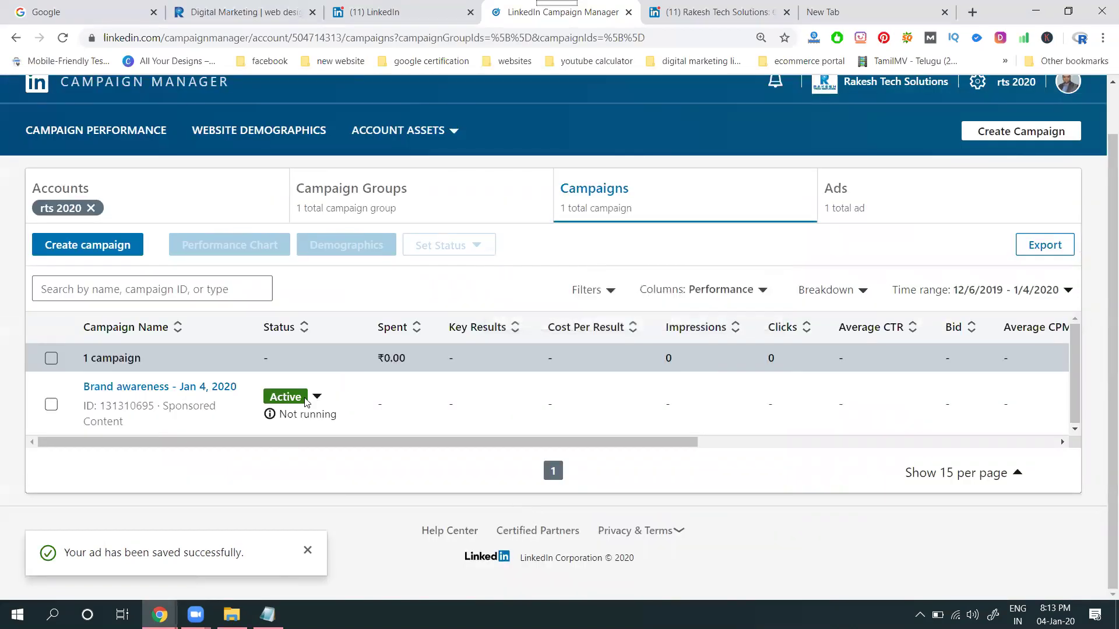
mouse_move(161, 387)
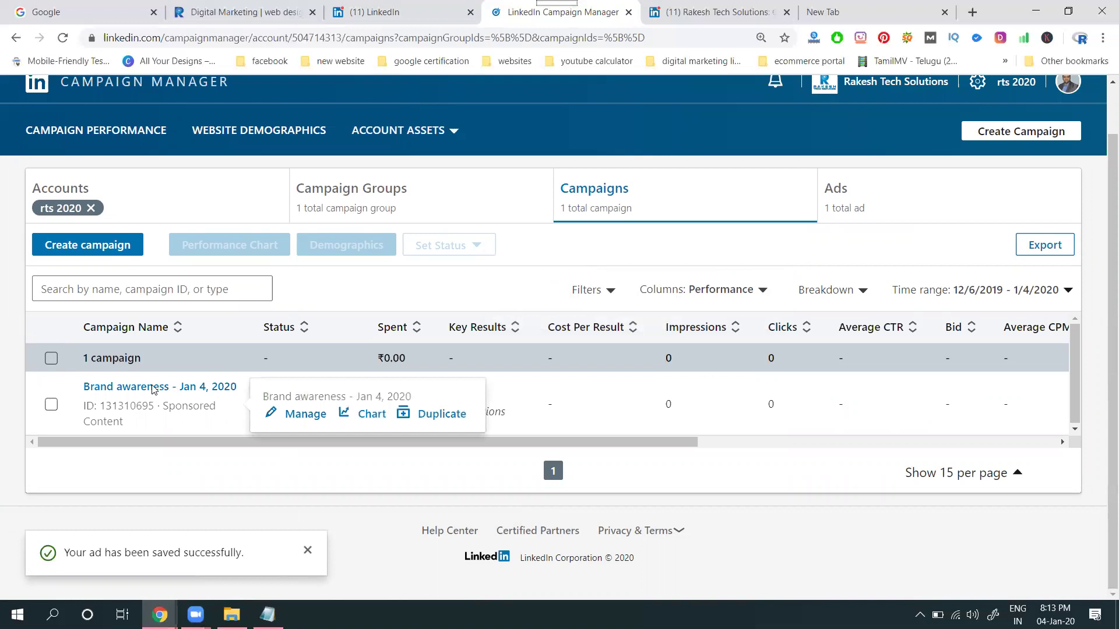
click(151, 387)
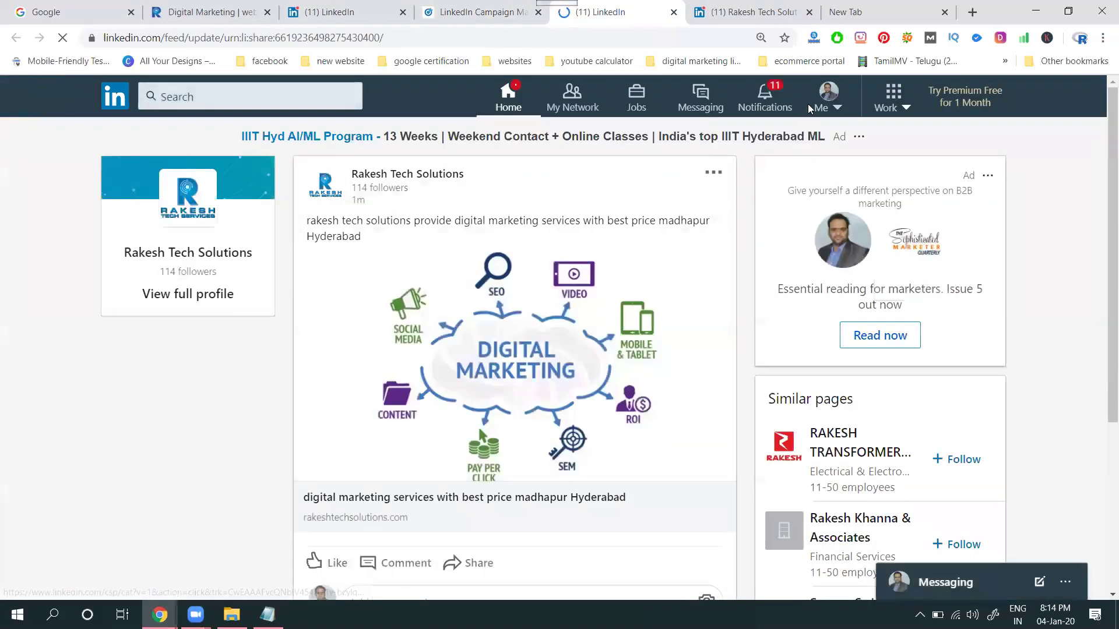
- Open Campaign Manager's ad account list through the Me menu and Work panel
click(831, 107)
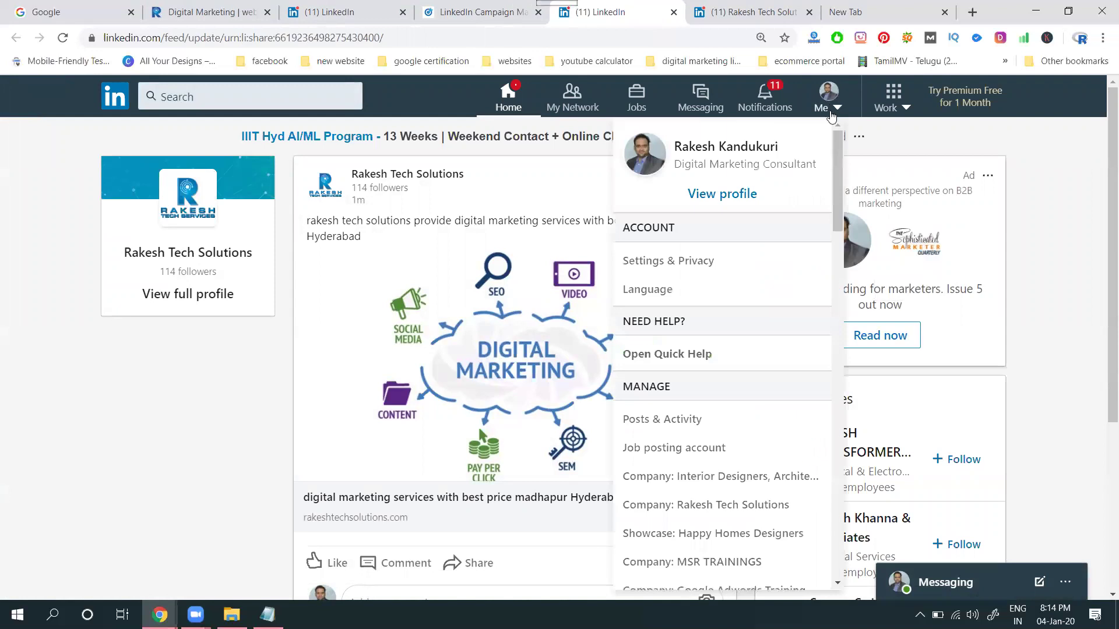
click(889, 107)
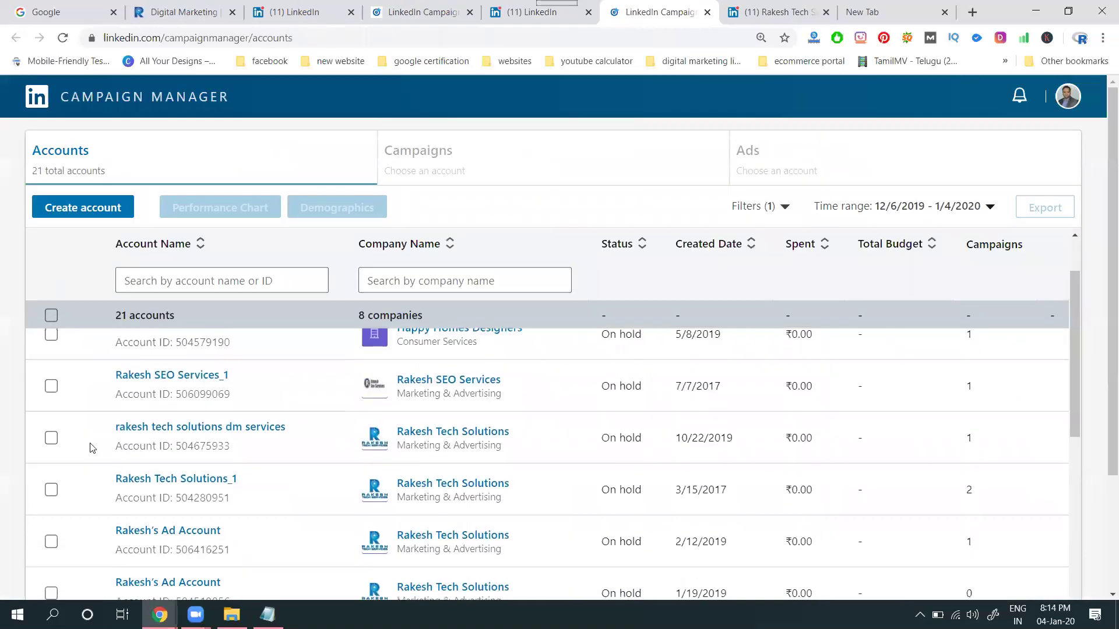
scroll(127, 508, down, 2)
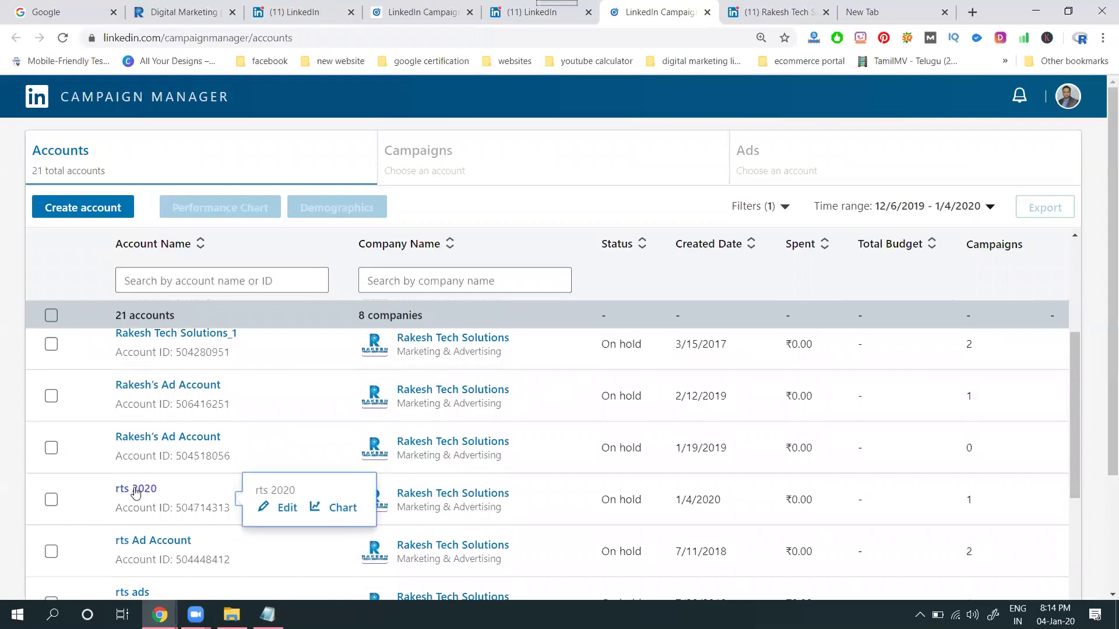
- Open the rts 2020 account's Default Campaign Group and the Brand awareness campaign's ads
click(136, 490)
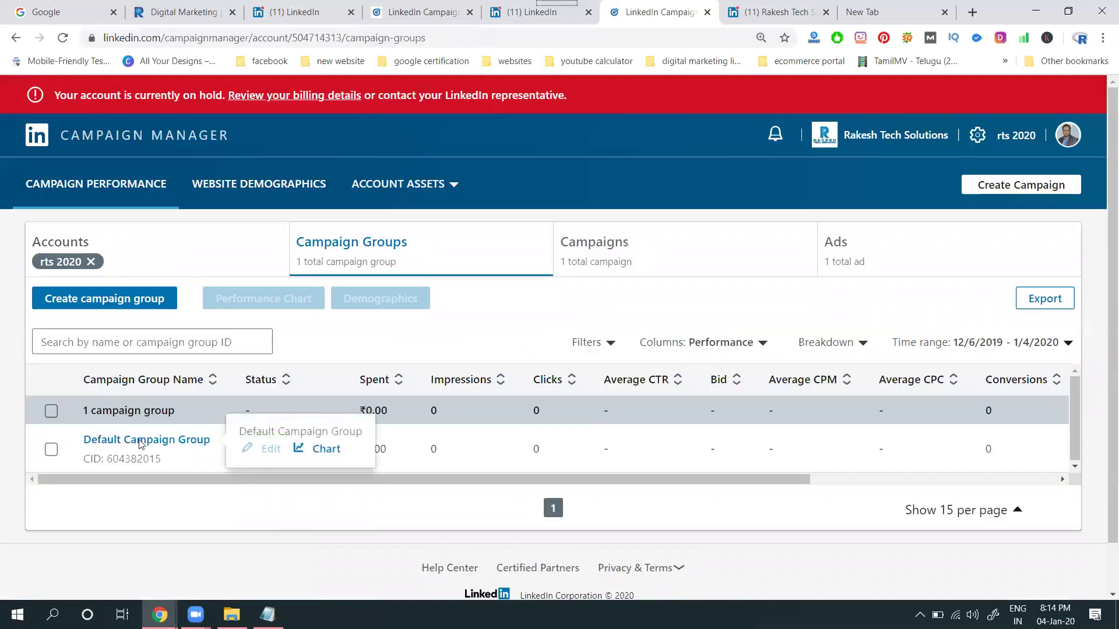
click(140, 442)
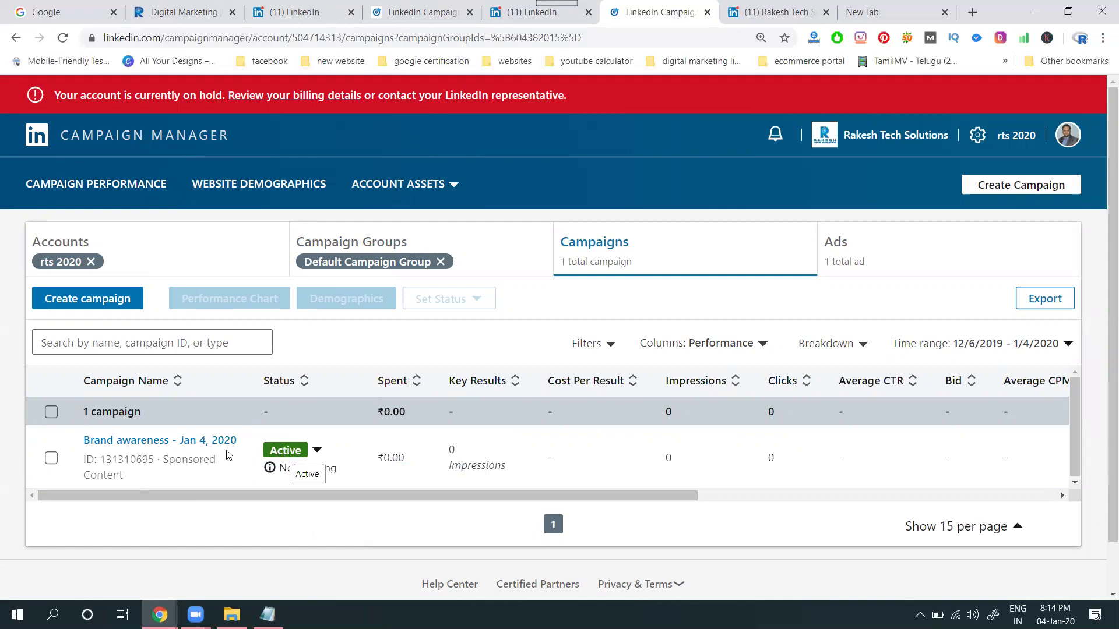
click(139, 444)
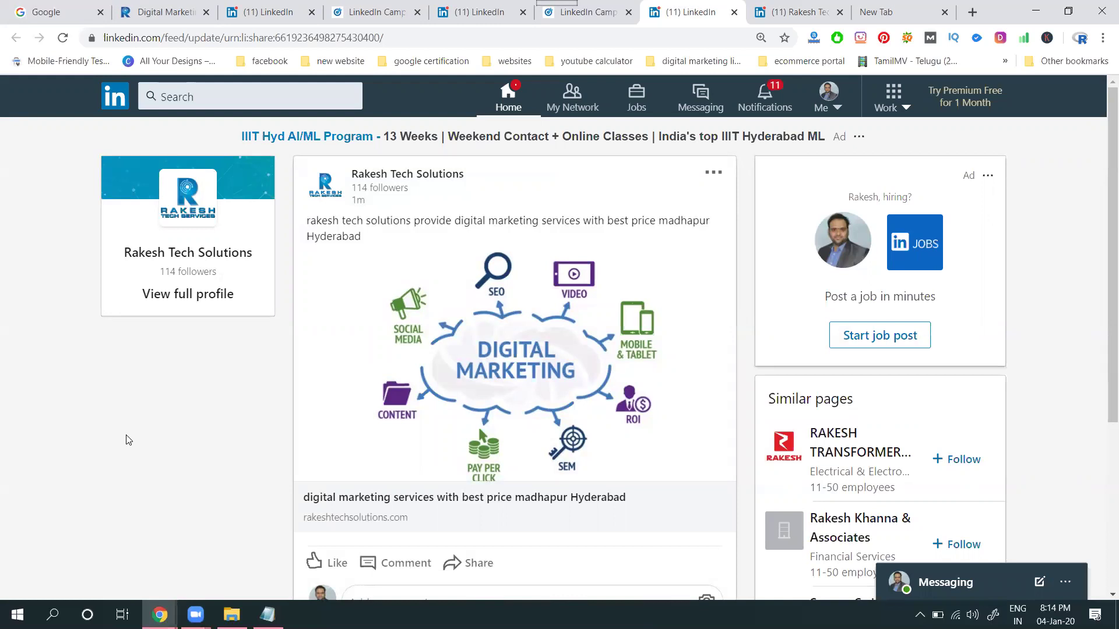
scroll(188, 394, down, 2)
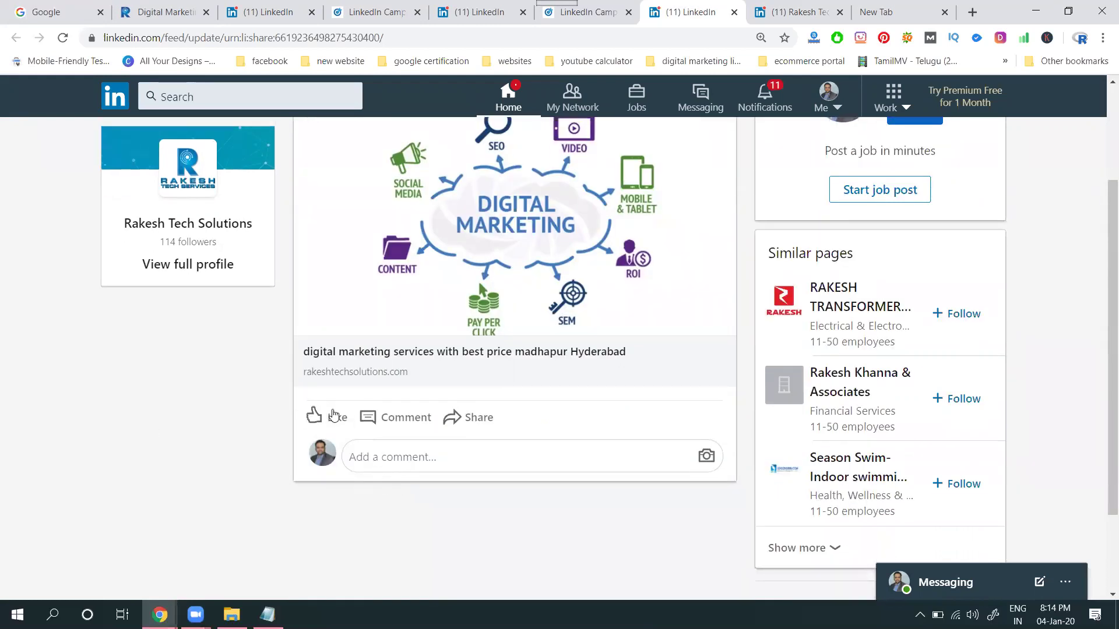
- Like the sponsored digital marketing post in the feed
click(316, 383)
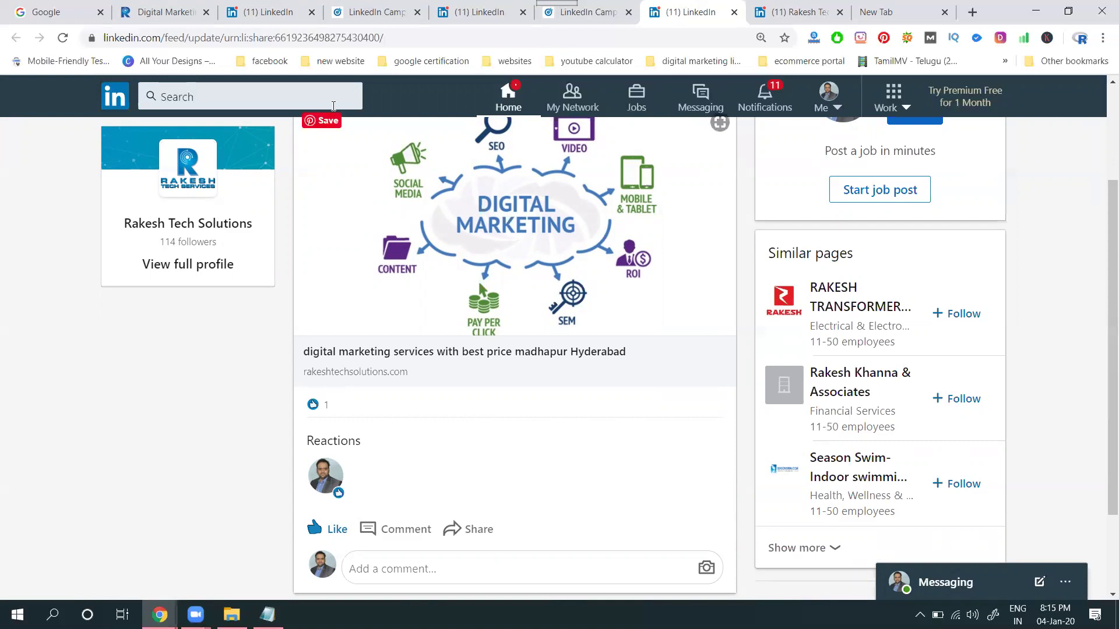
- Return to Campaign Manager and start a new campaign in the Default Campaign Group
click(596, 20)
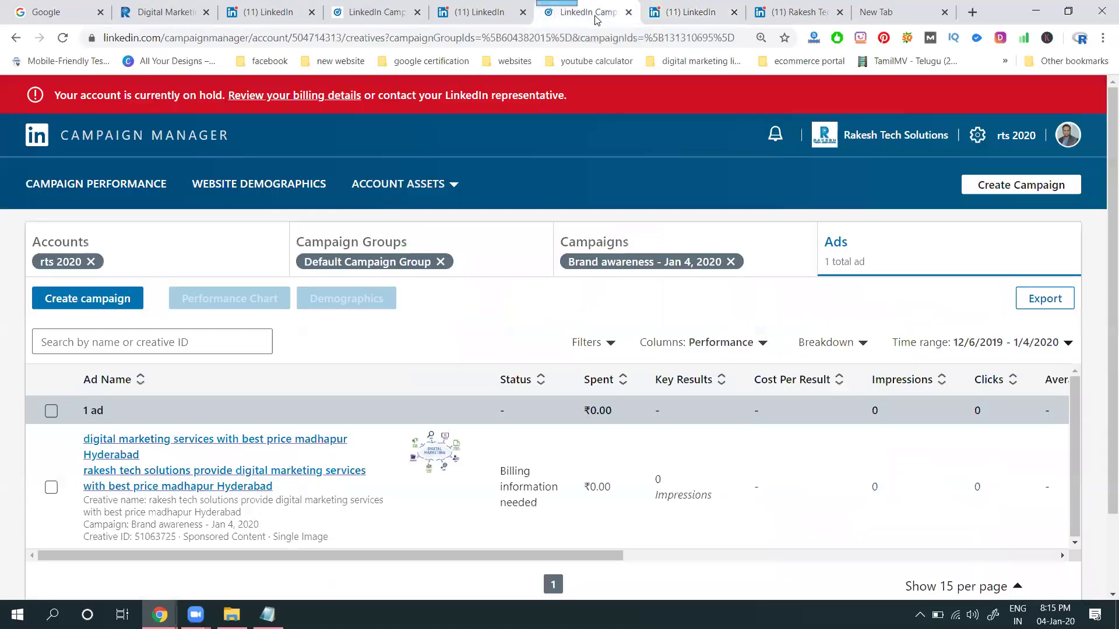
click(121, 298)
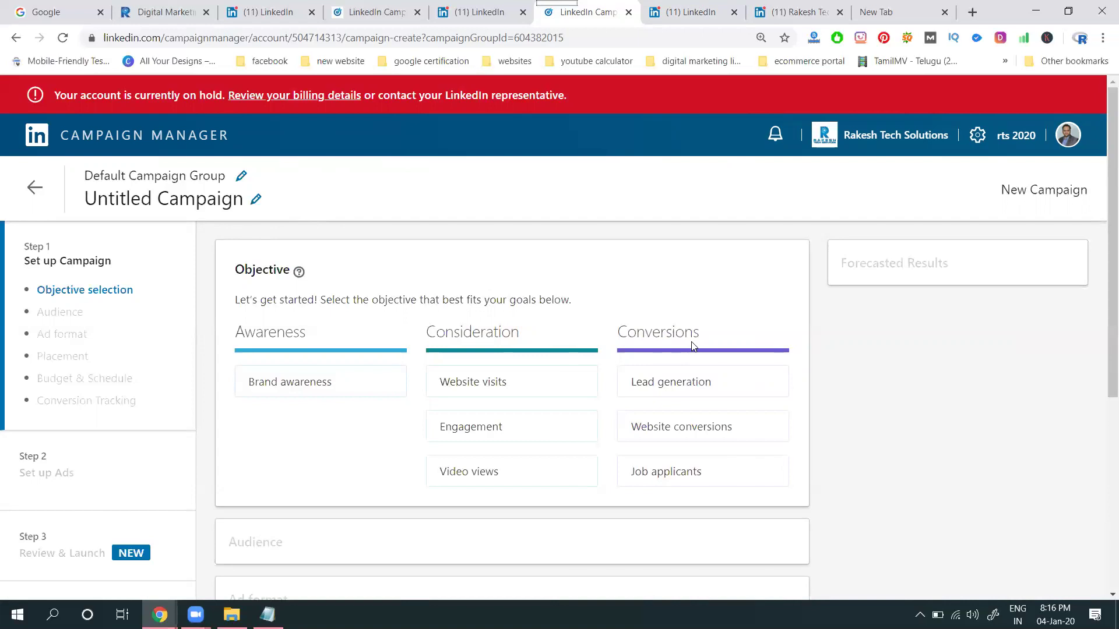
- Choose Brand awareness as the objective for the new 'Brand awareness - Jan 4, 2020' campaign
click(338, 390)
scroll(718, 283, down, 5)
scroll(550, 288, down, 4)
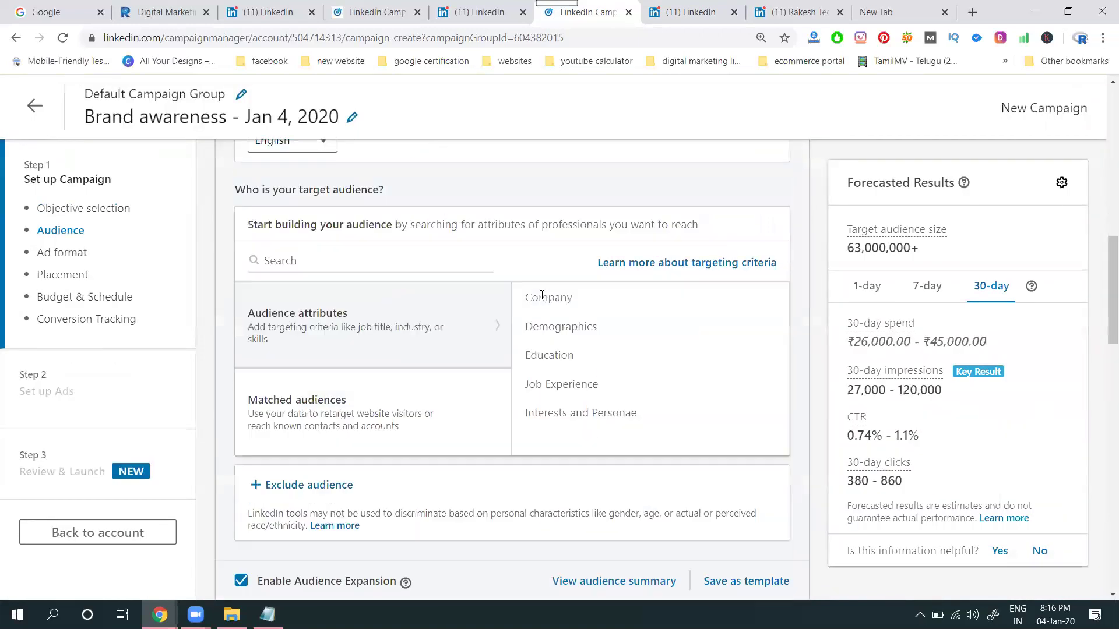
scroll(541, 298, down, 4)
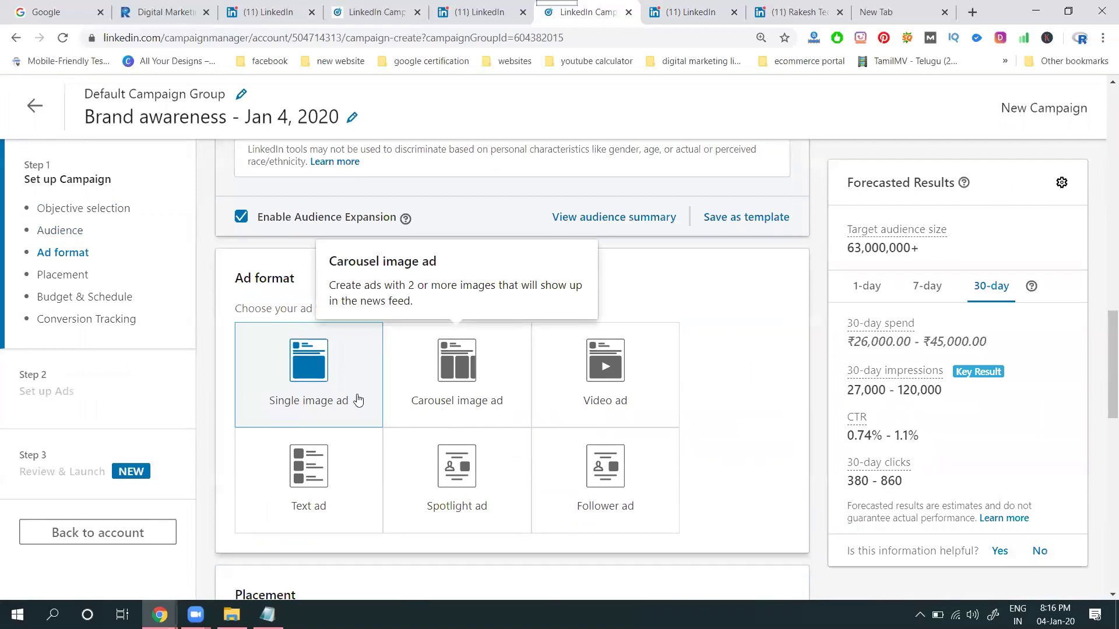